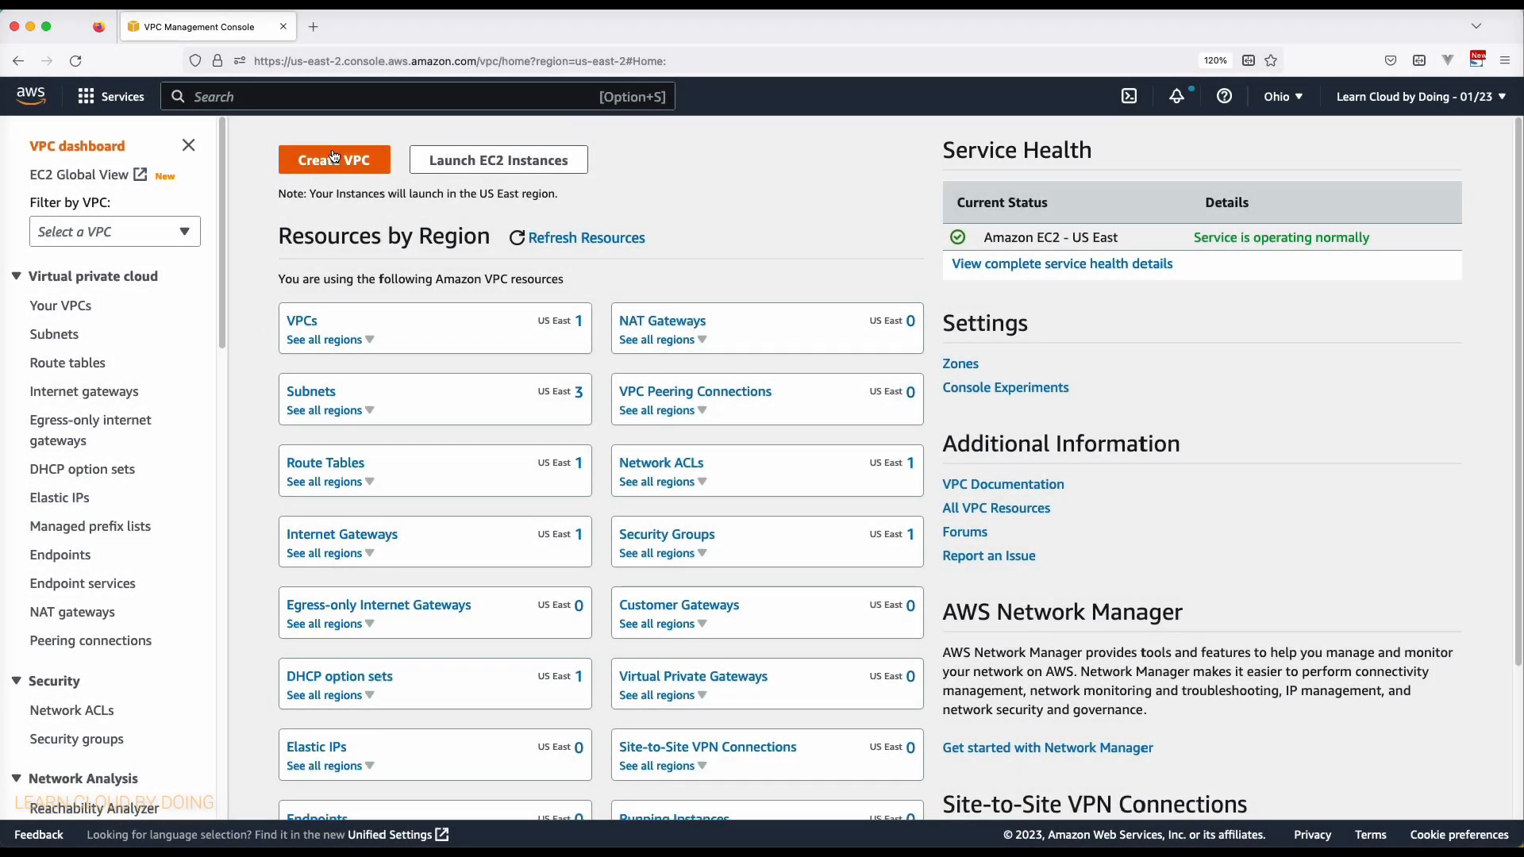
Create a VPC-only resource named vpc-sales-ohio with the manual IPv4 CIDR 10.10.0.0/16
left_click(382, 170)
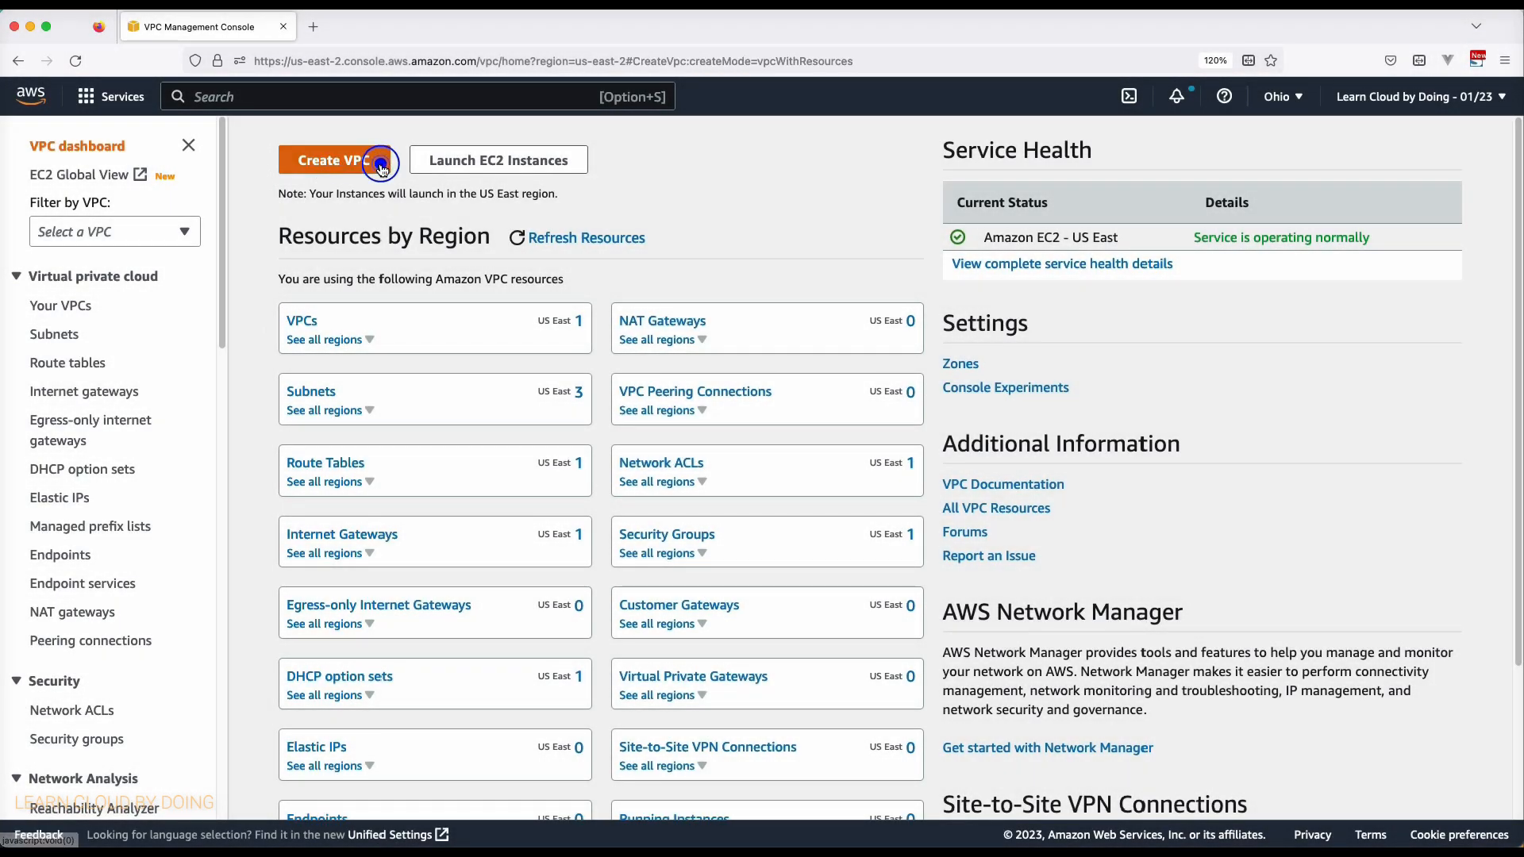
left_click(119, 371)
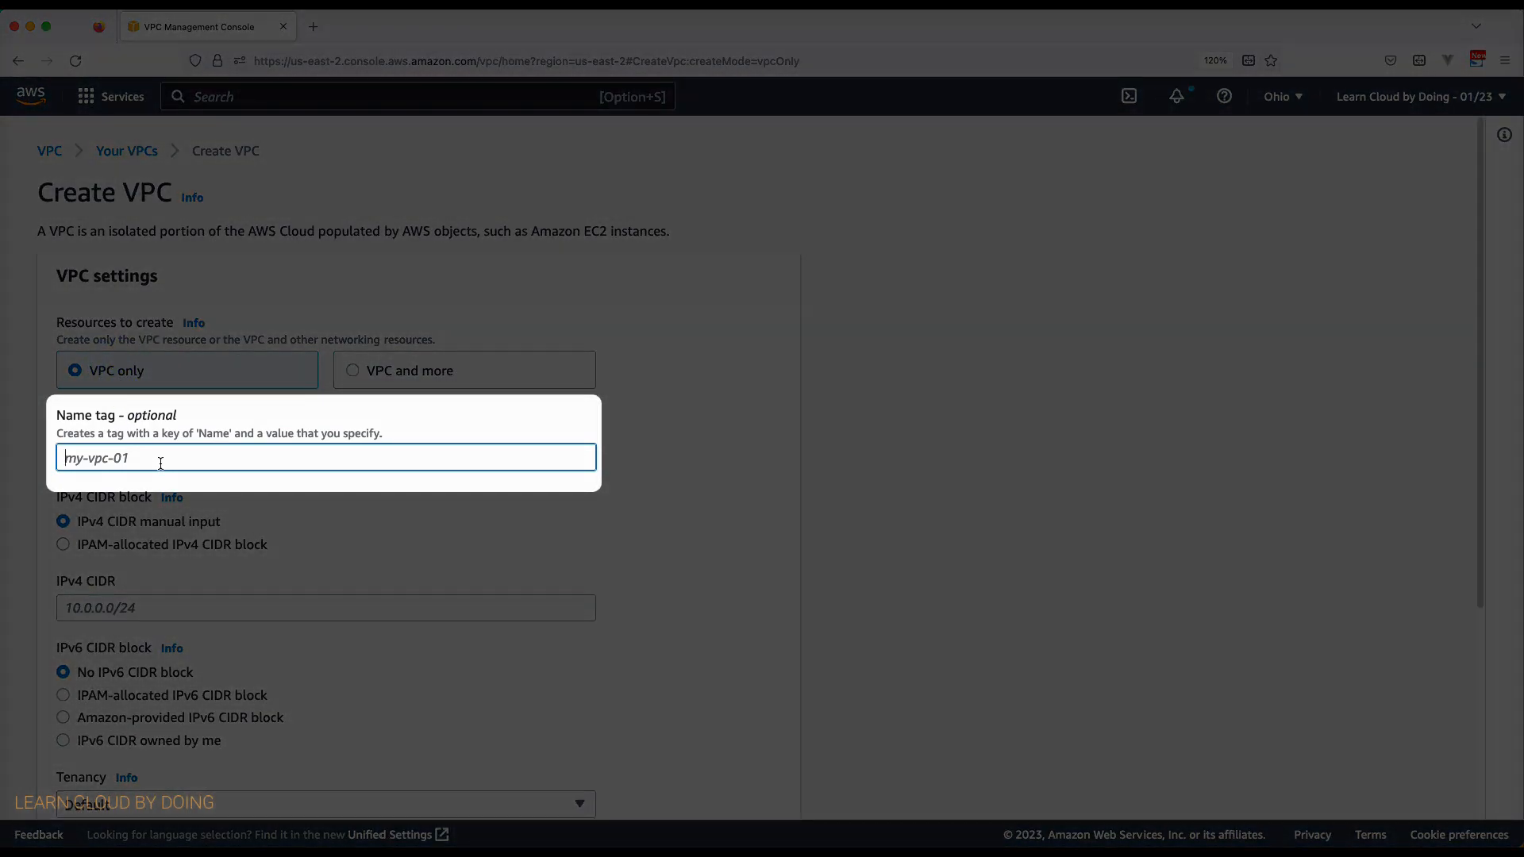
type("vpc-sales-o")
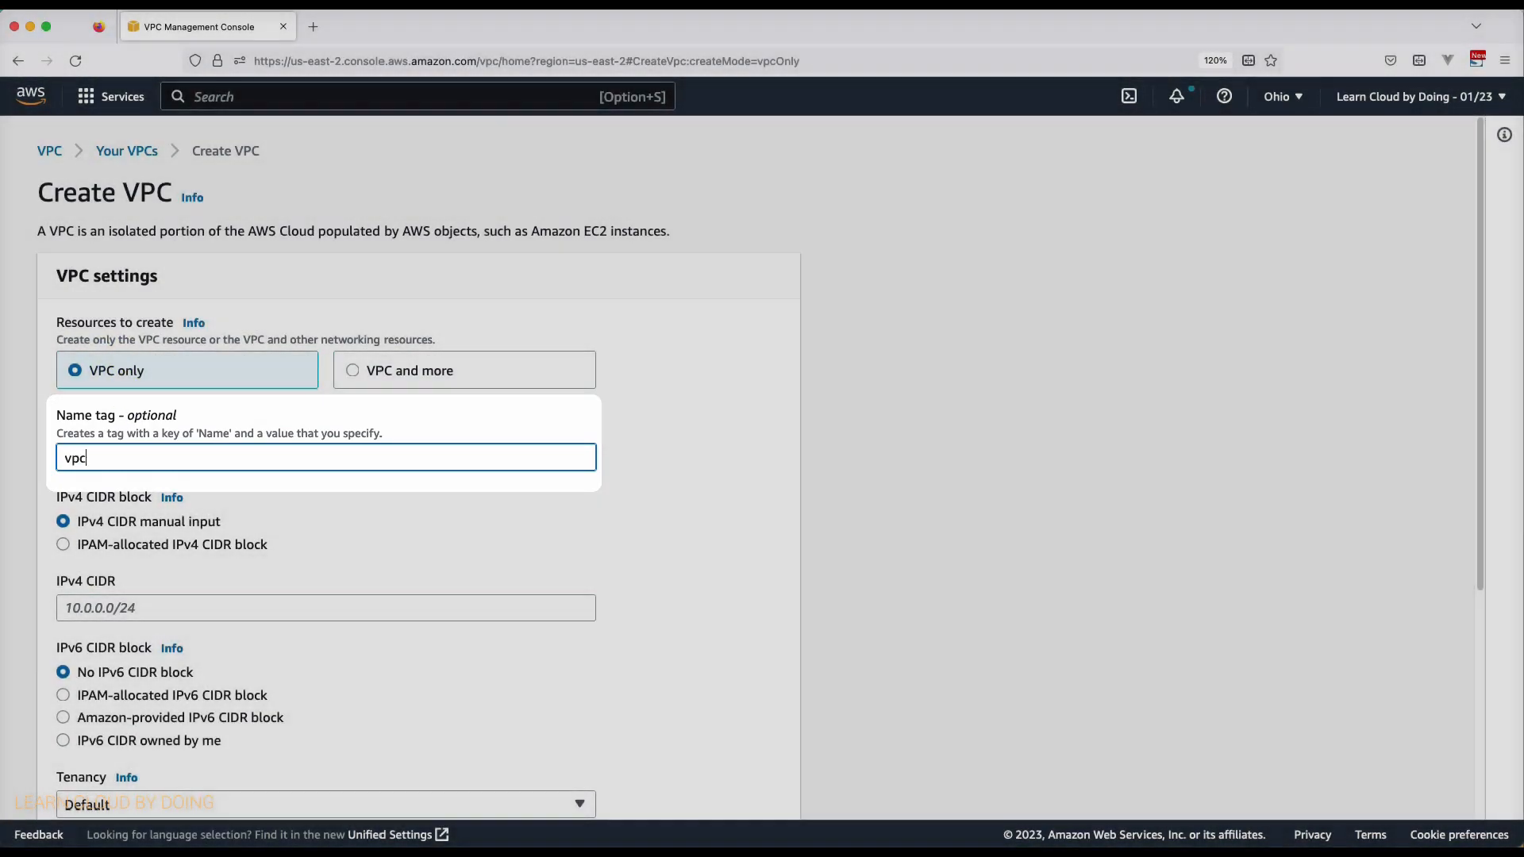
type("hio")
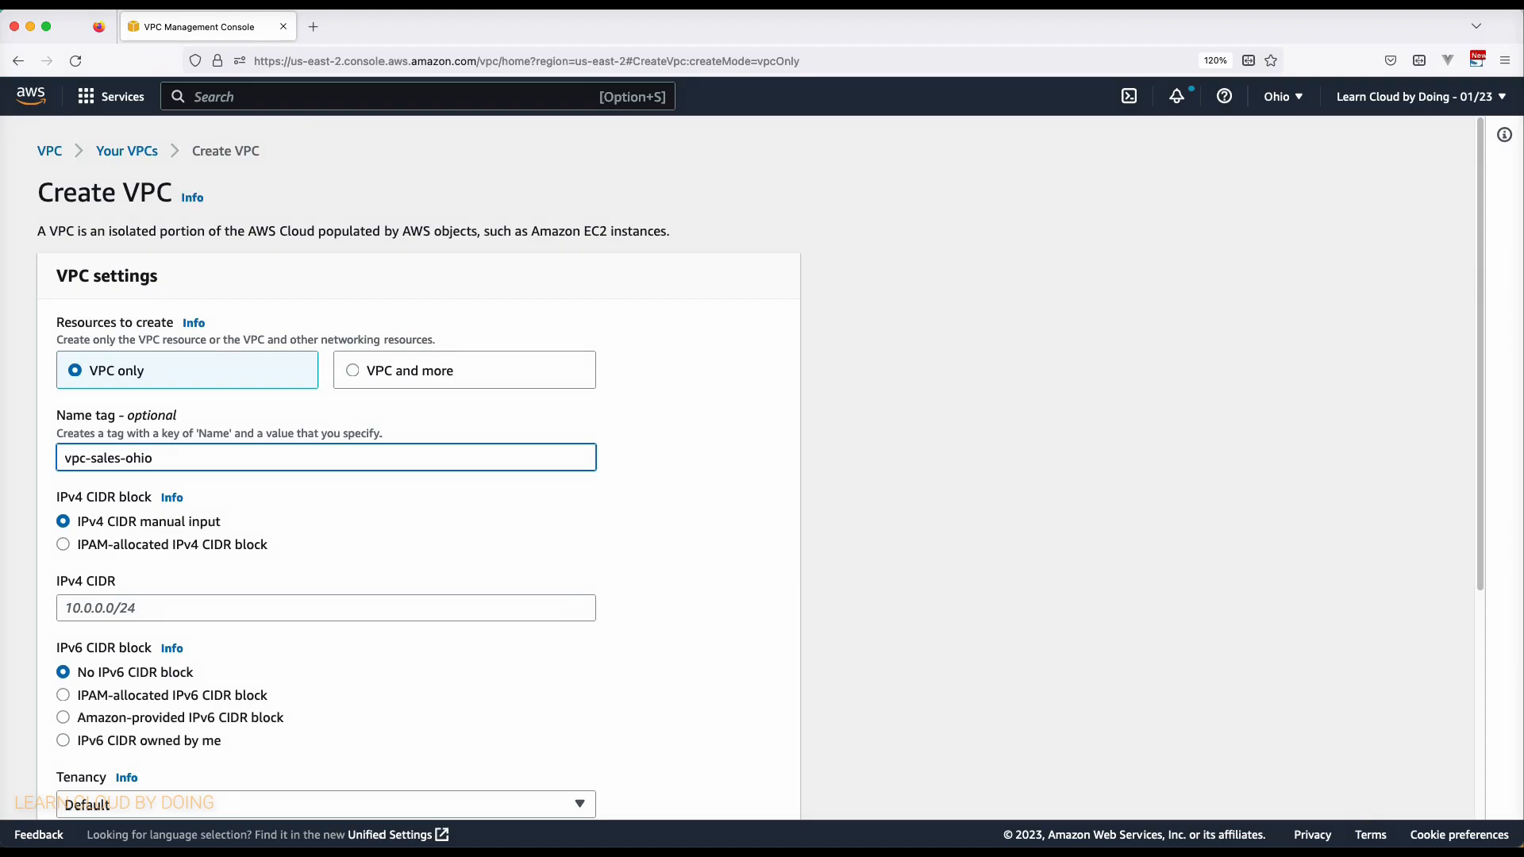
left_click(559, 616)
type("10.10.0.0")
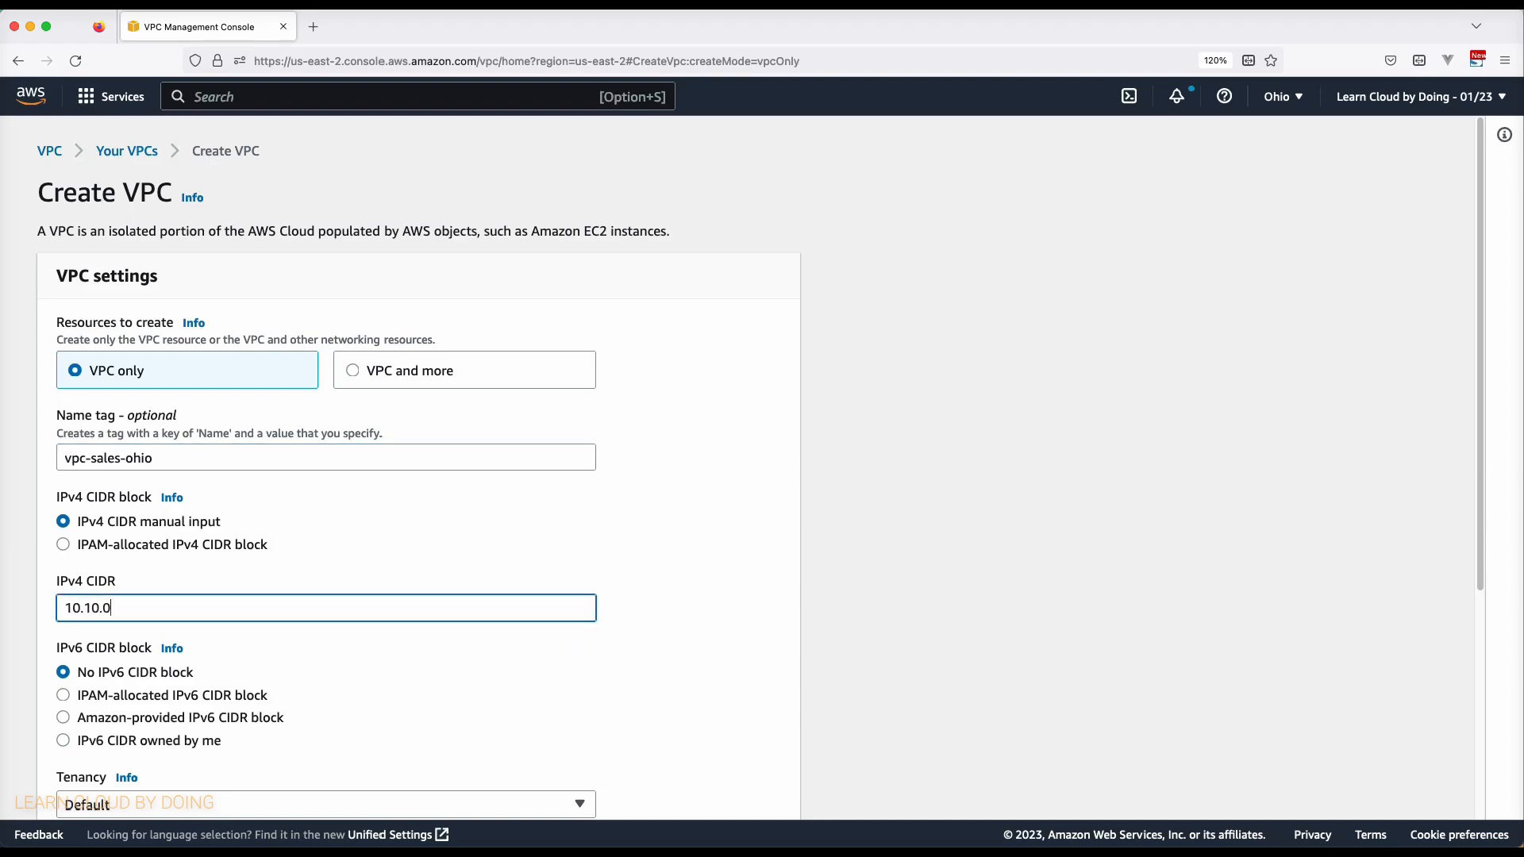
type("/16")
scroll(586, 588, "down", 4)
left_click(764, 792)
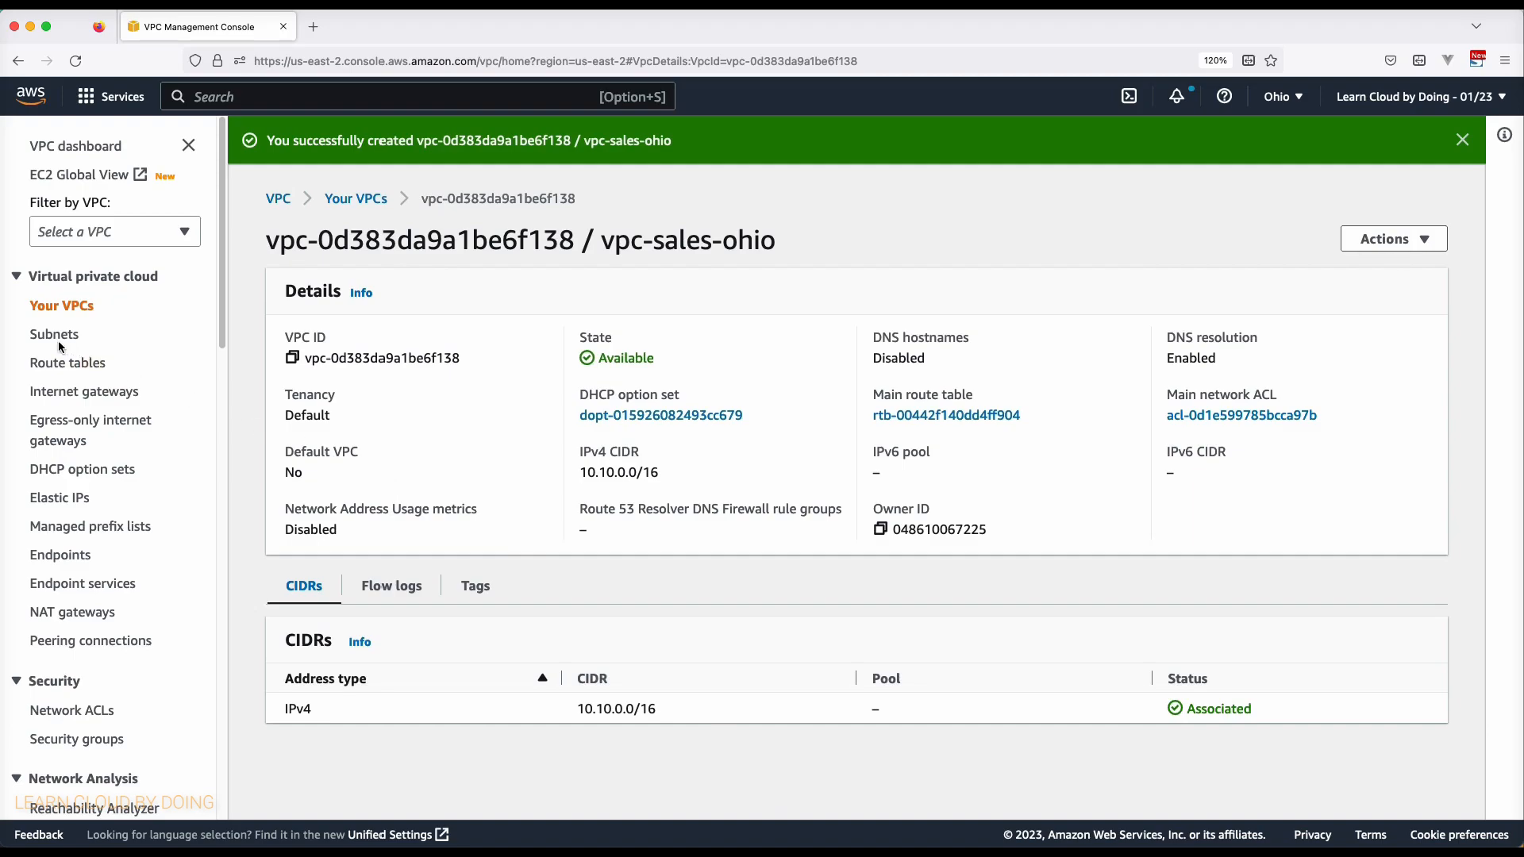
Start a new subnet in the vpc-sales-ohio VPC and name it private-subnet-sales
left_click(58, 340)
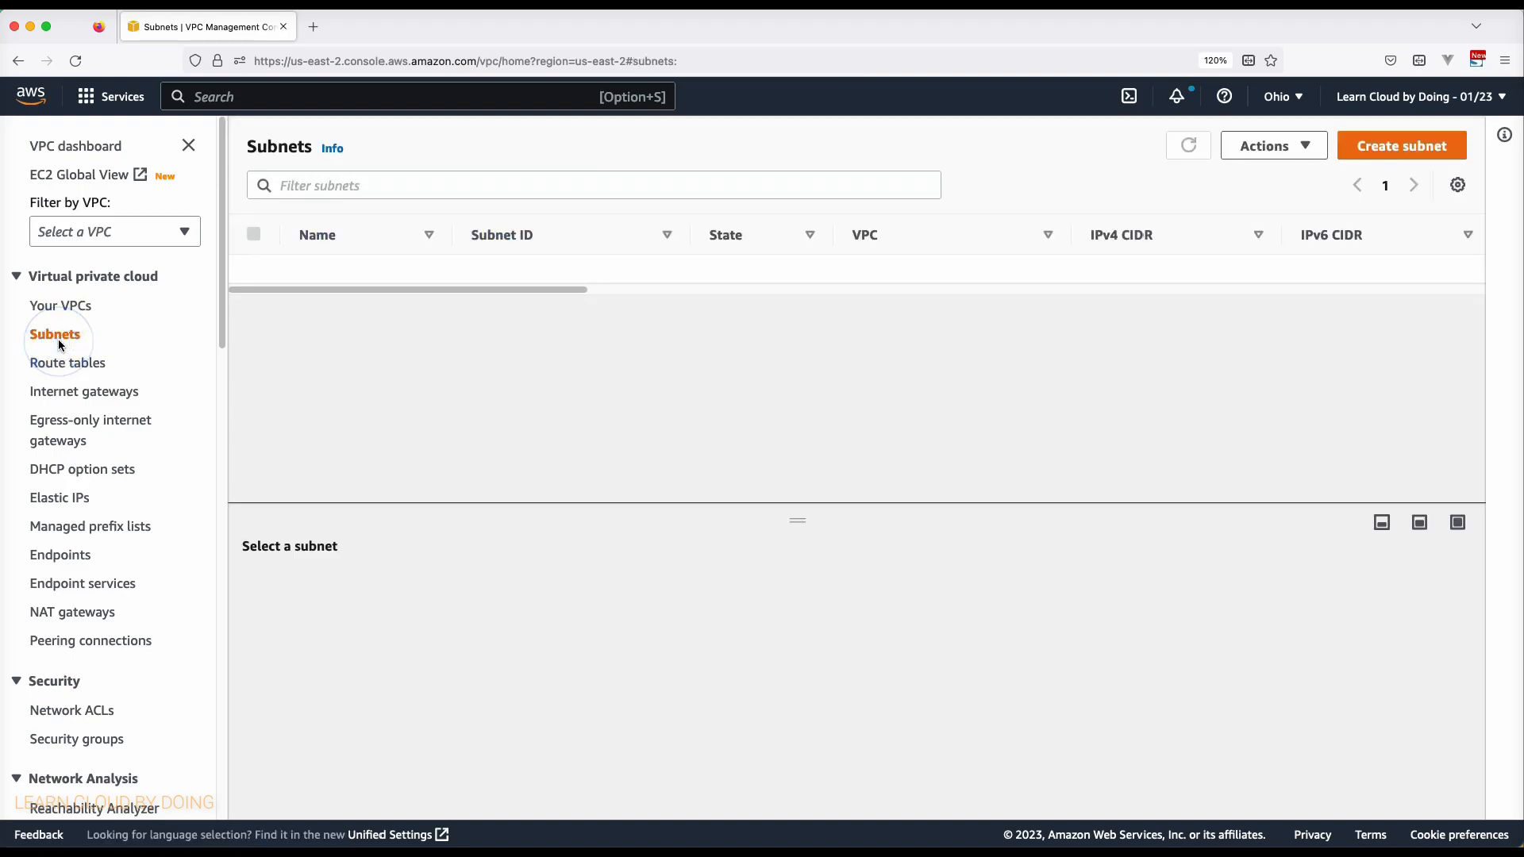
left_click(1388, 146)
left_click(307, 352)
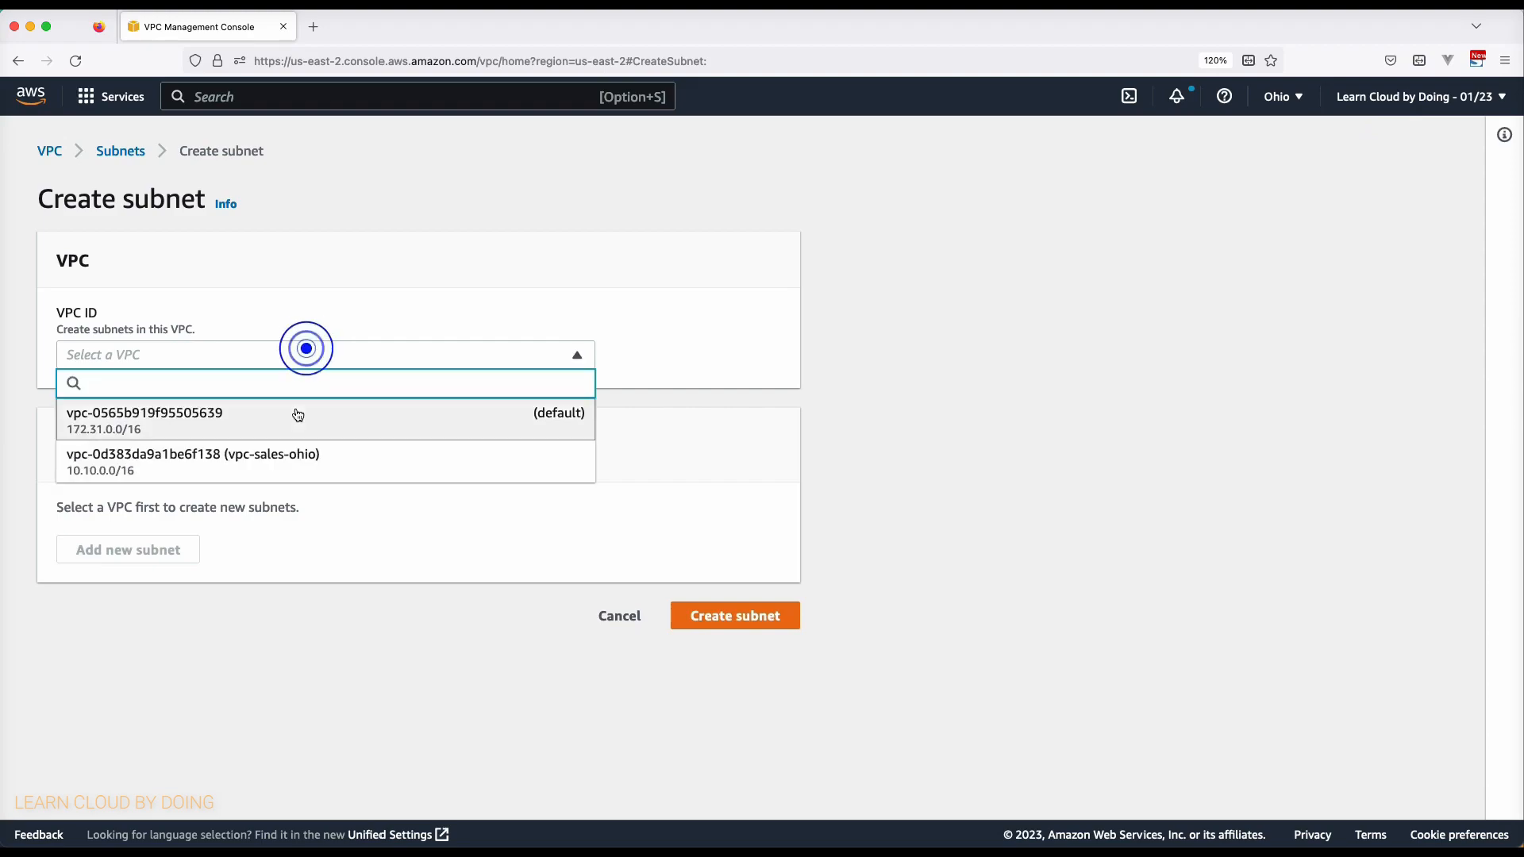
left_click(304, 461)
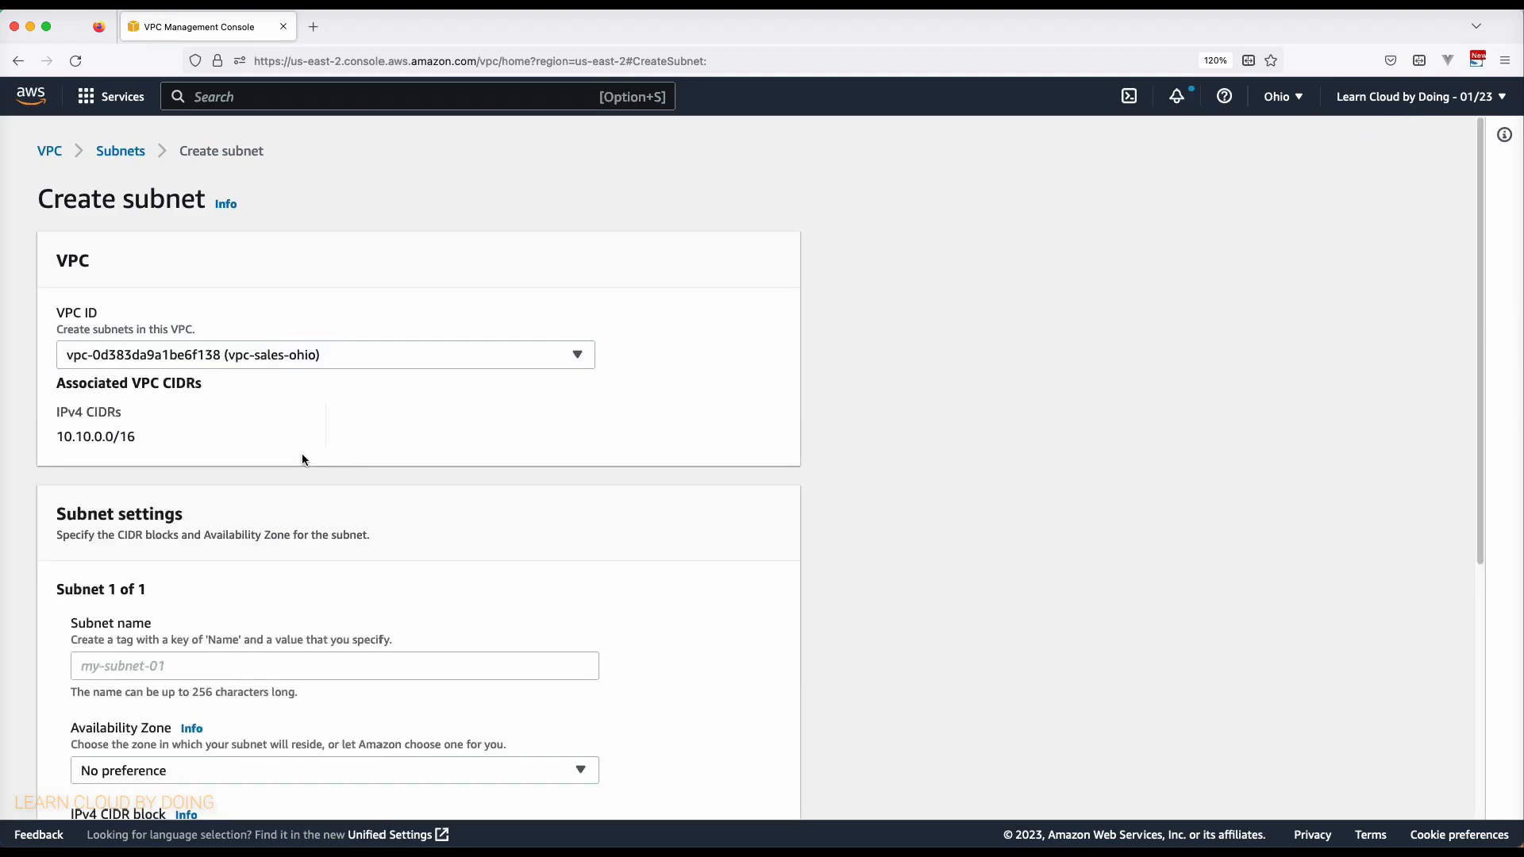
left_click(350, 670)
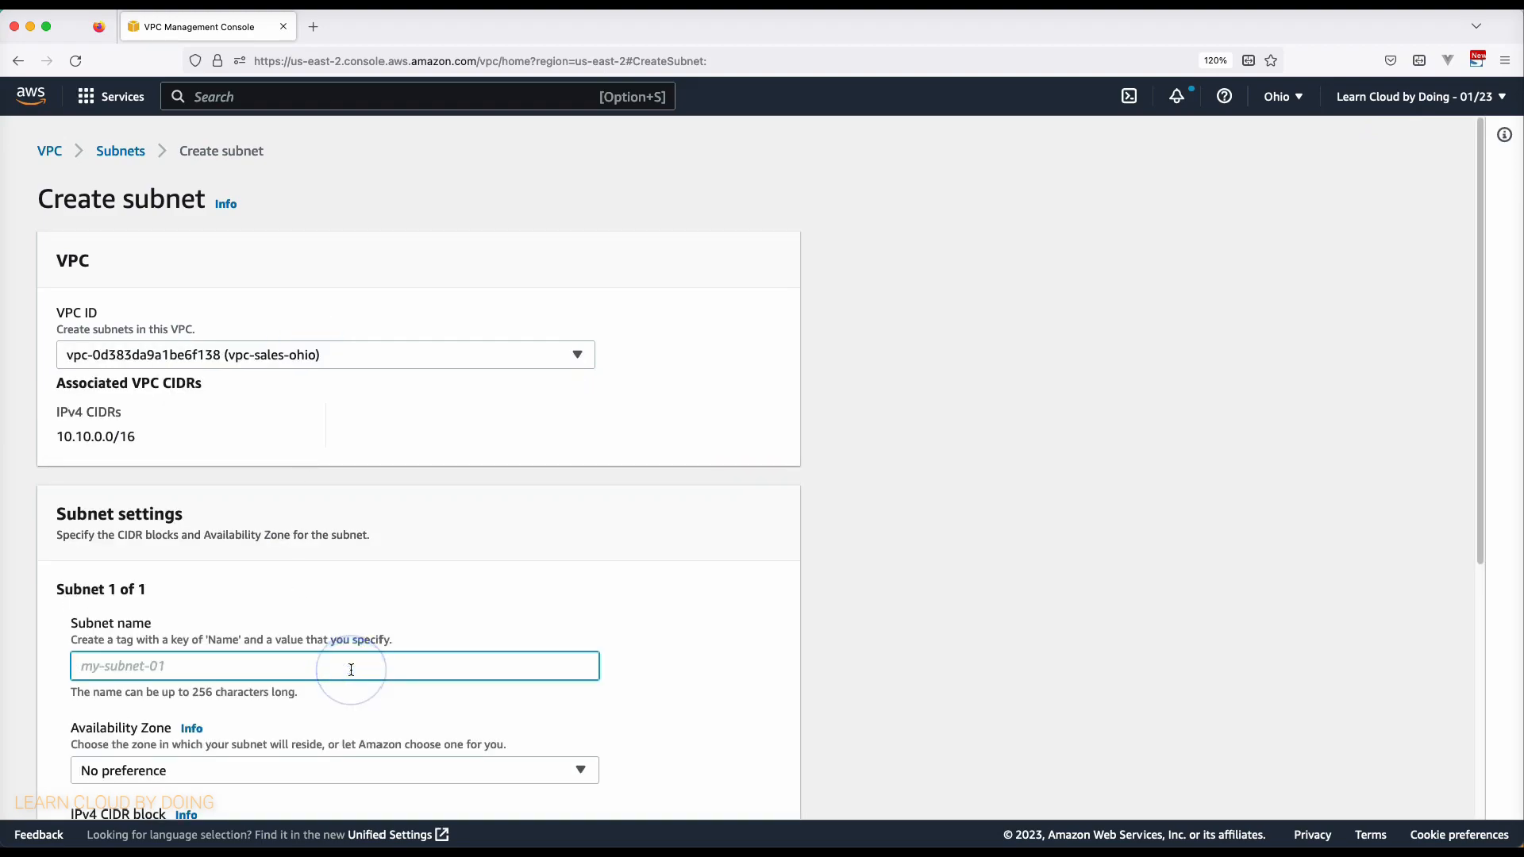
type("private-s")
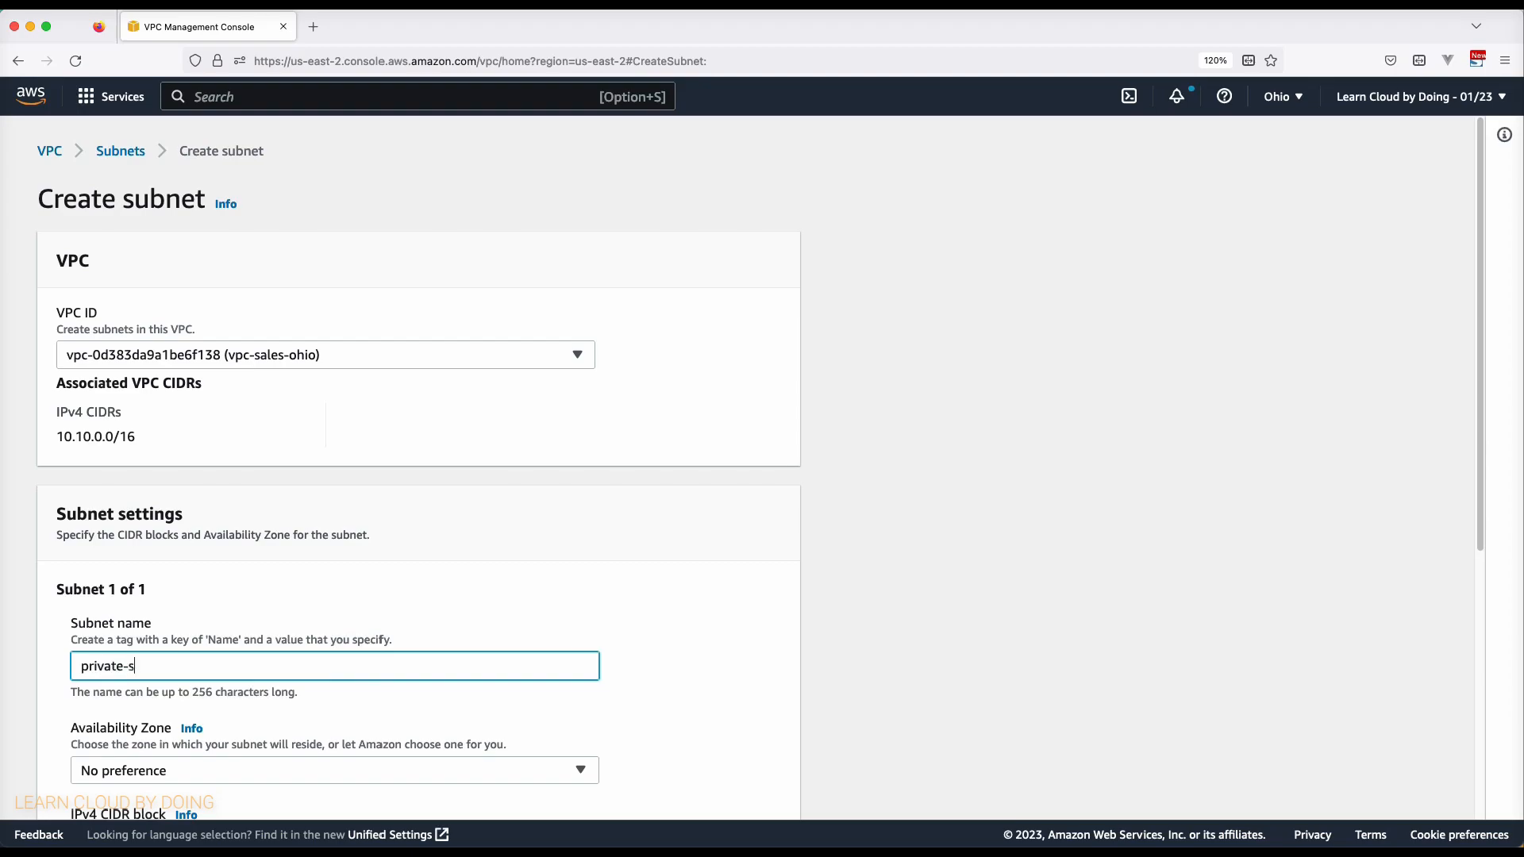
type("ubnet-sales")
Set the private subnet's IPv4 CIDR block to 10.10.1.0/24 and create the subnet
scroll(766, 666, "down", 5)
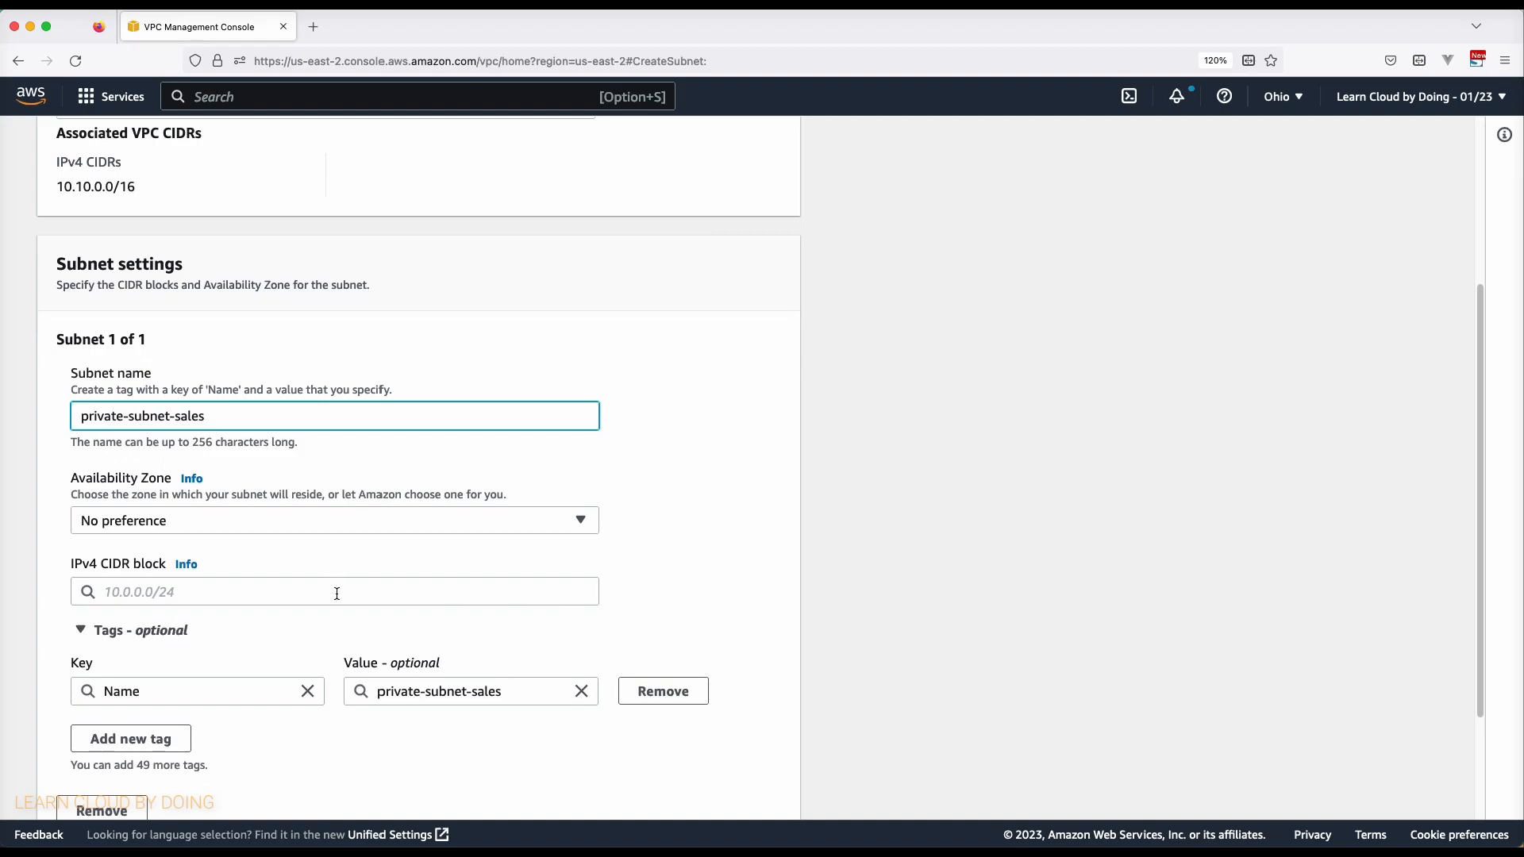
left_click(336, 598)
type("10.10.1.")
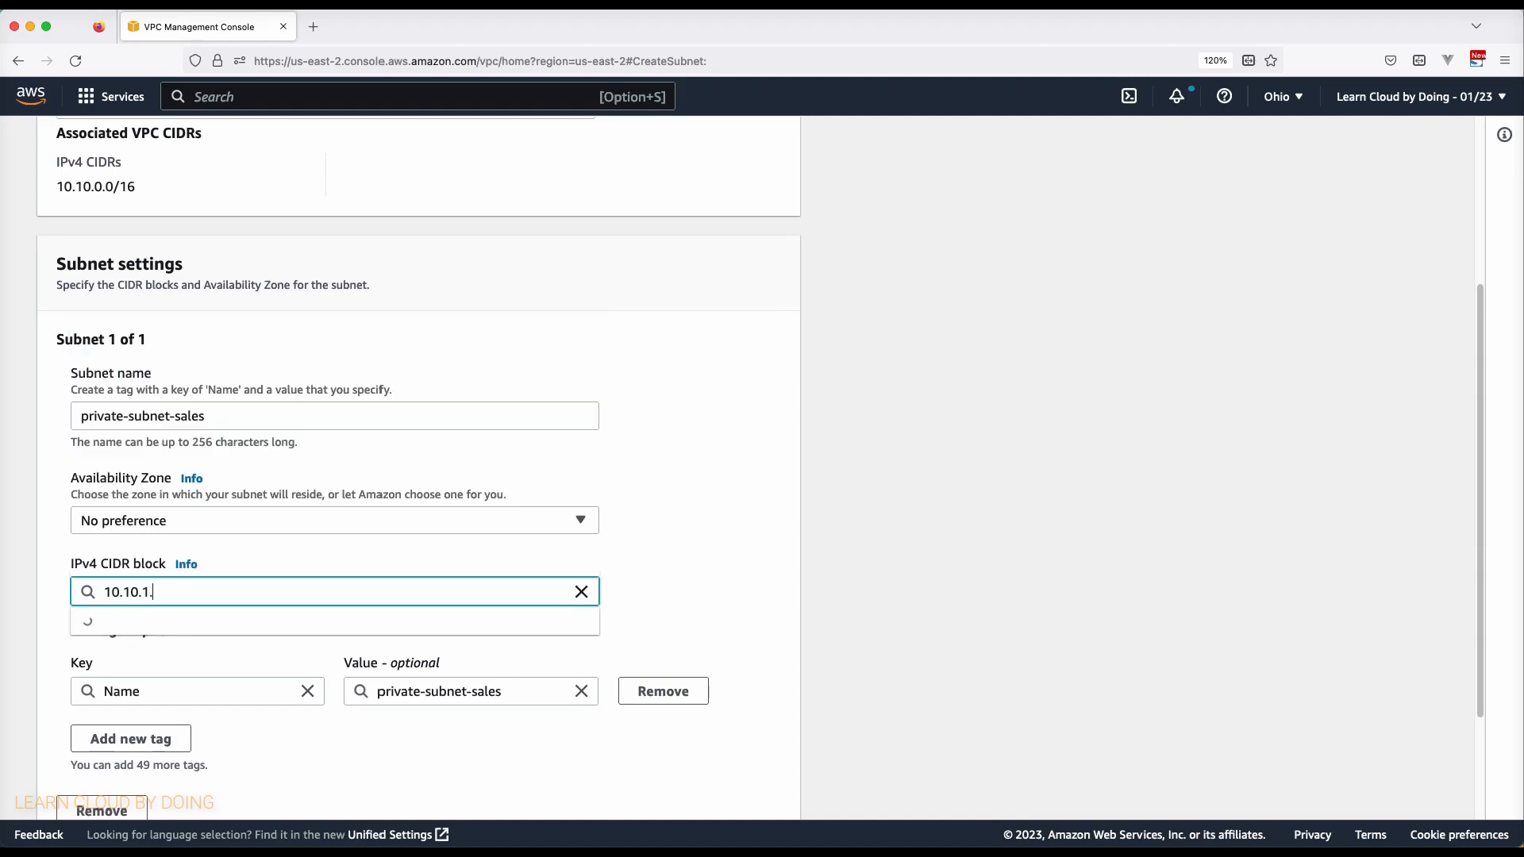
type("0")
key("Down")
key("Return")
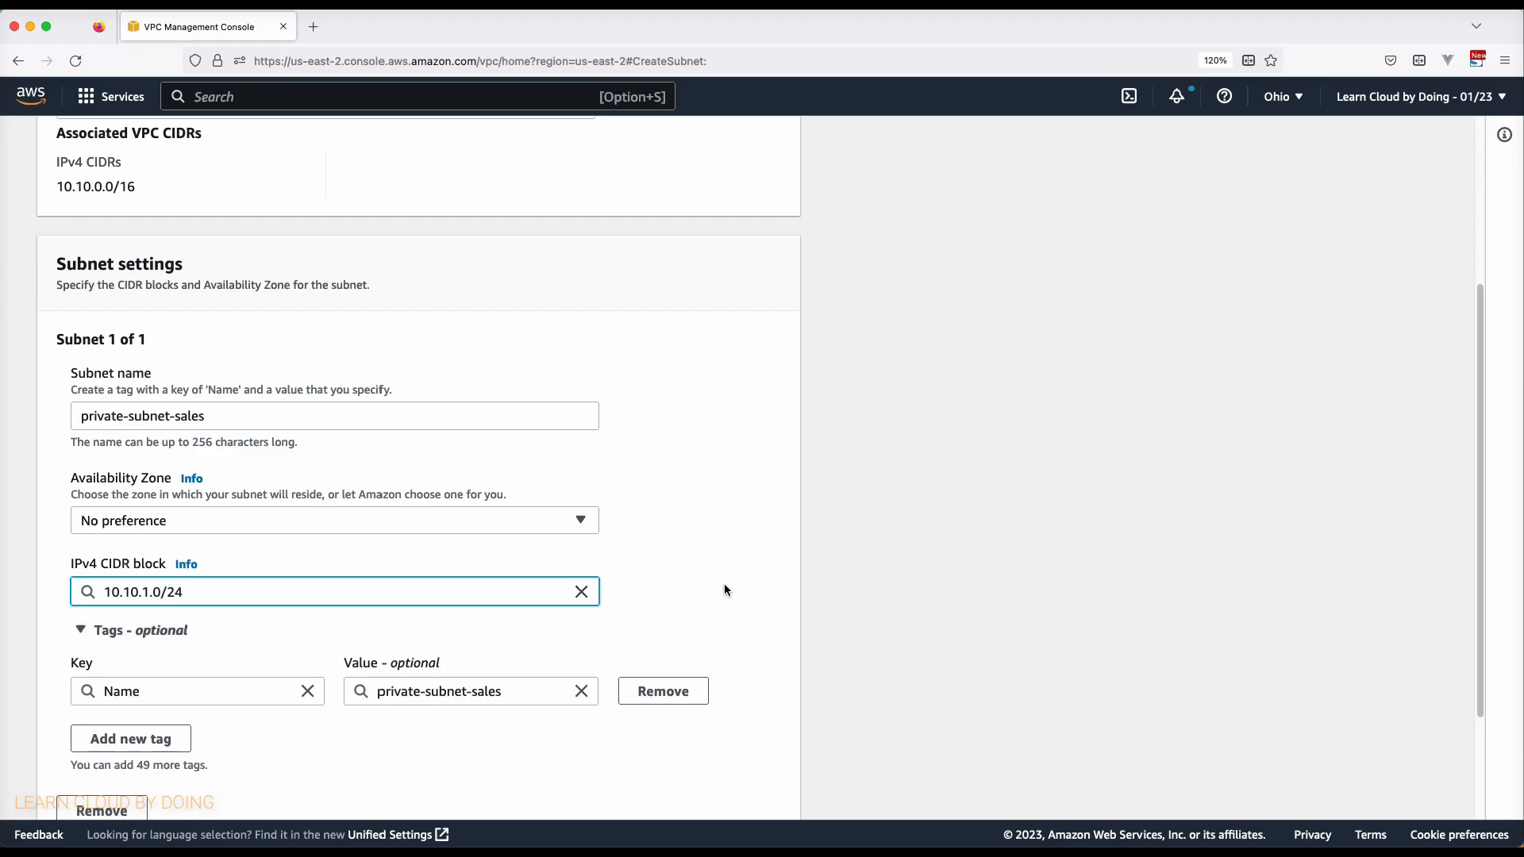
scroll(775, 588, "down", 3)
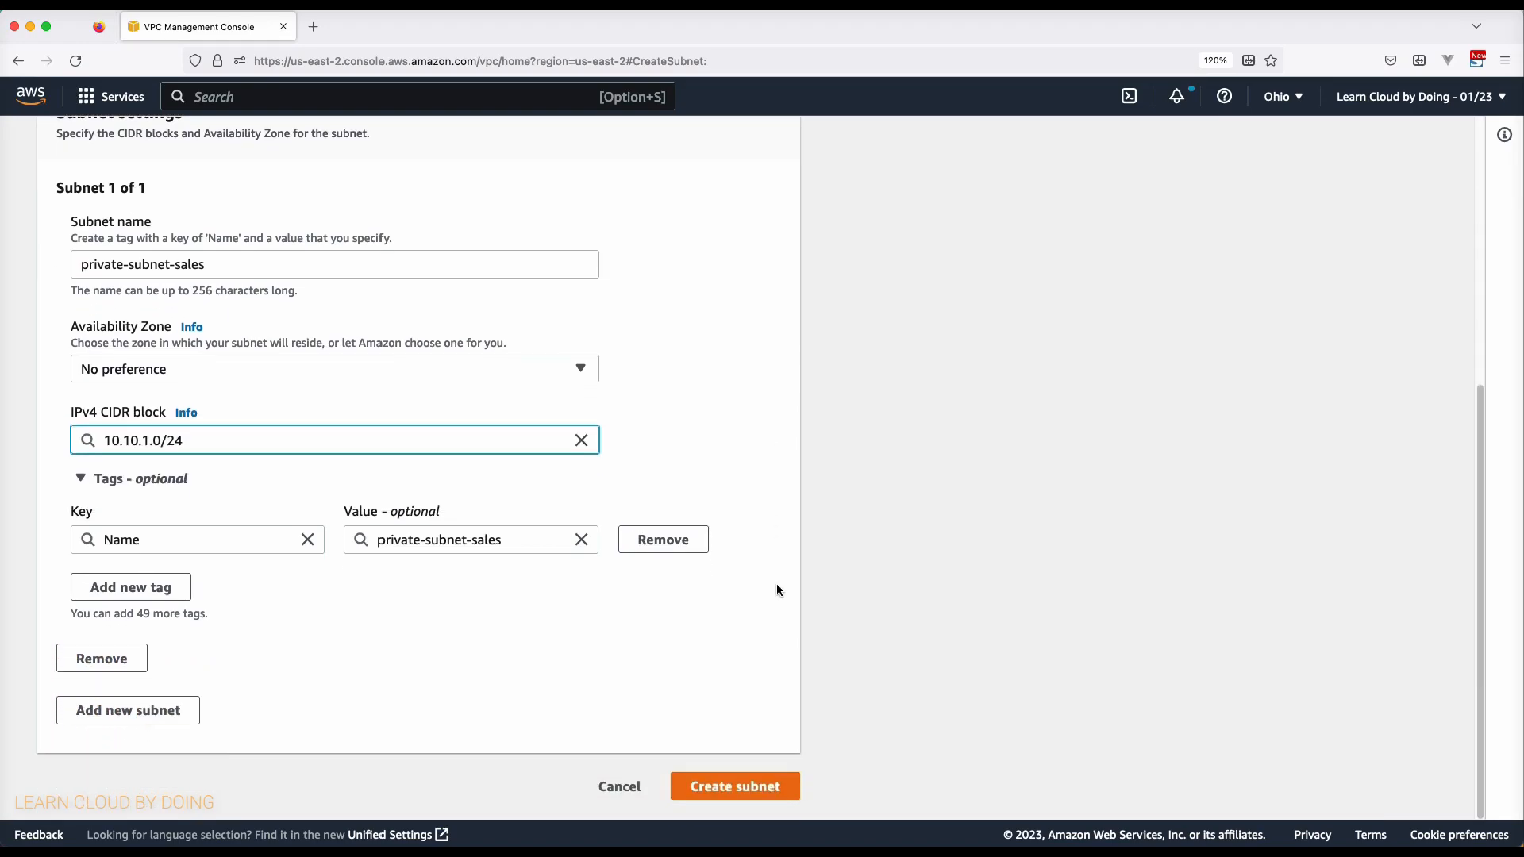
left_click(756, 787)
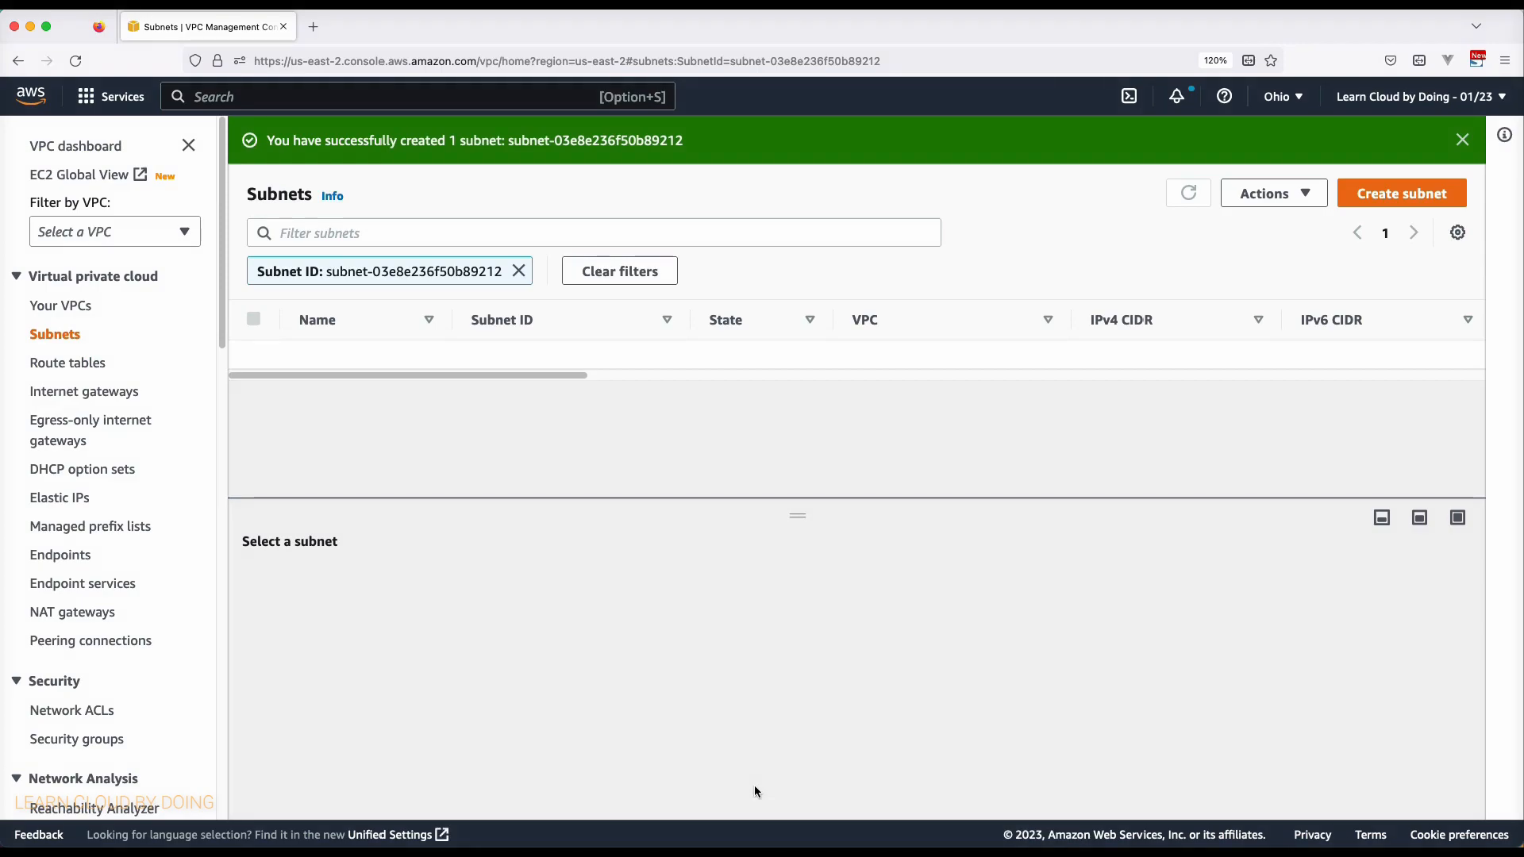
Start another subnet in the vpc-sales-ohio VPC and name it public-subnet-sales
left_click(1382, 194)
left_click(326, 356)
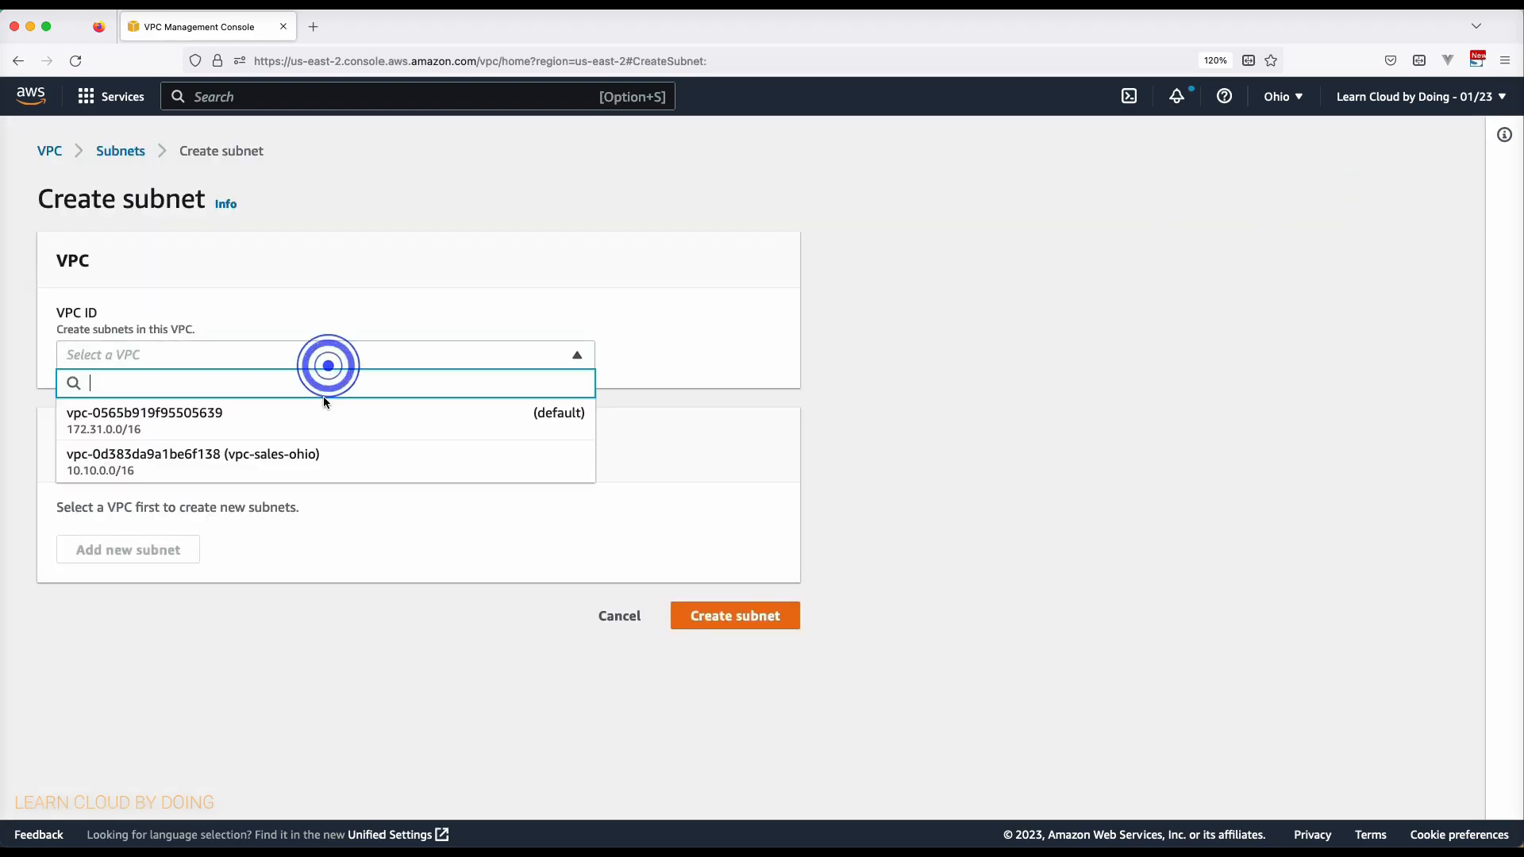
left_click(329, 461)
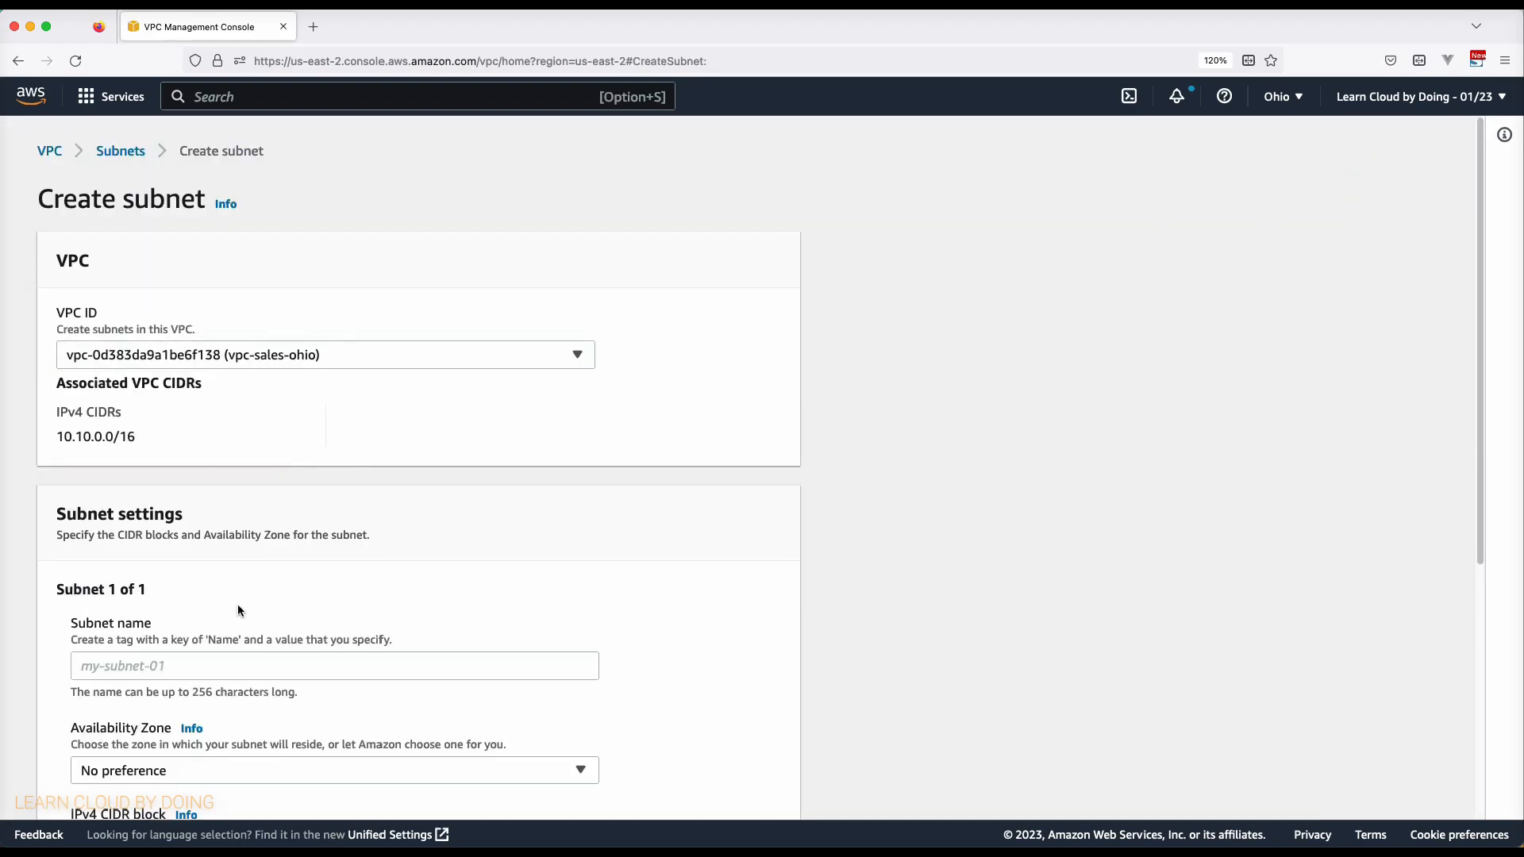
left_click(233, 665)
type("publi")
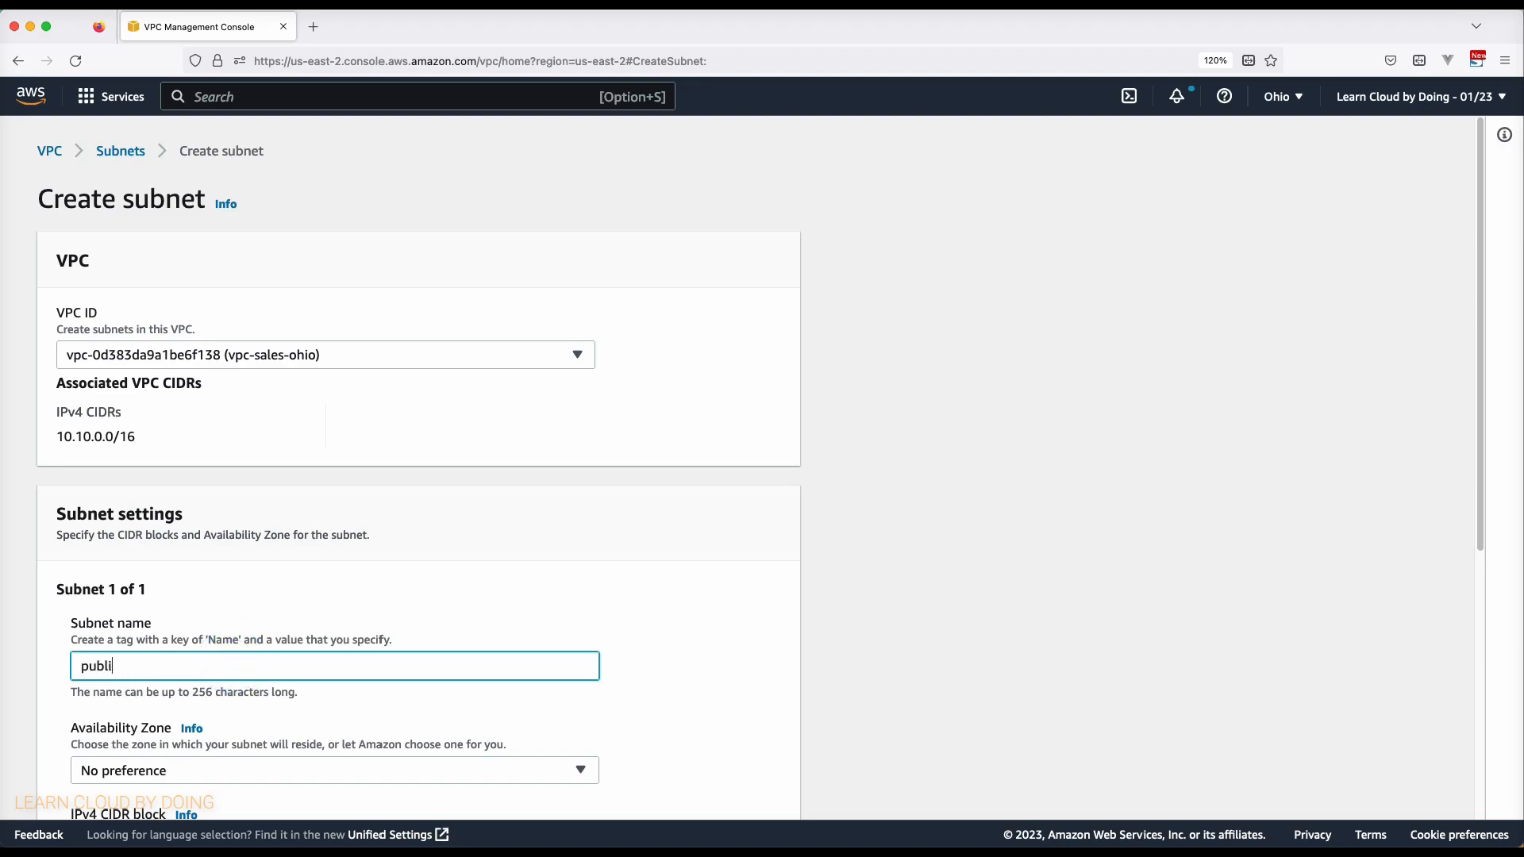
type("c-subnet-sales")
Set the public subnet's IPv4 CIDR block to 10.10.2.0/24 and create the subnet
scroll(553, 631, "down", 1)
scroll(553, 632, "down", 5)
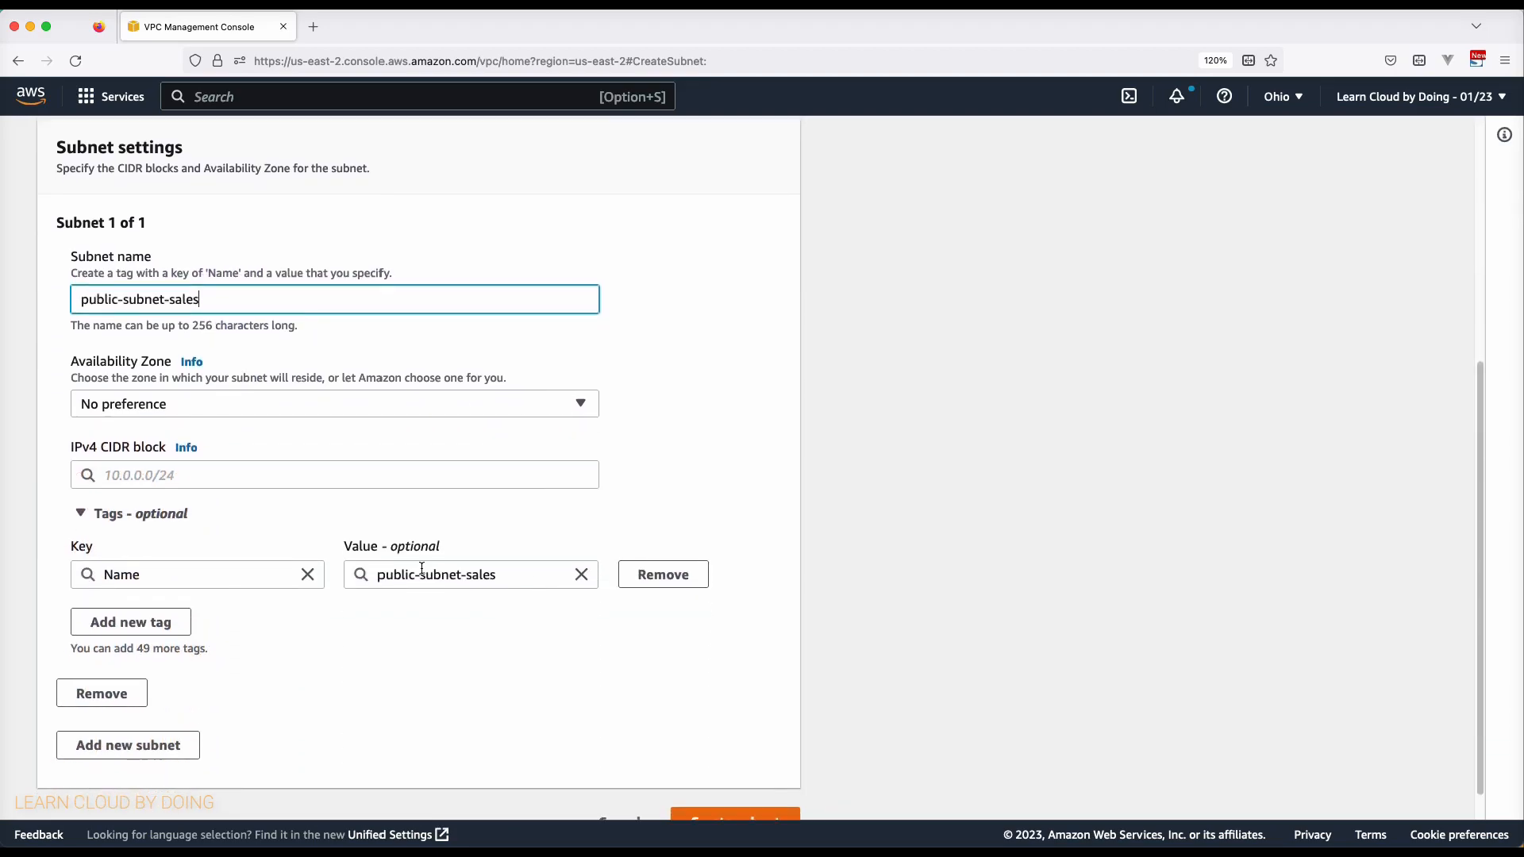
left_click(273, 476)
type("10.10.2.")
key("Down")
key("Return")
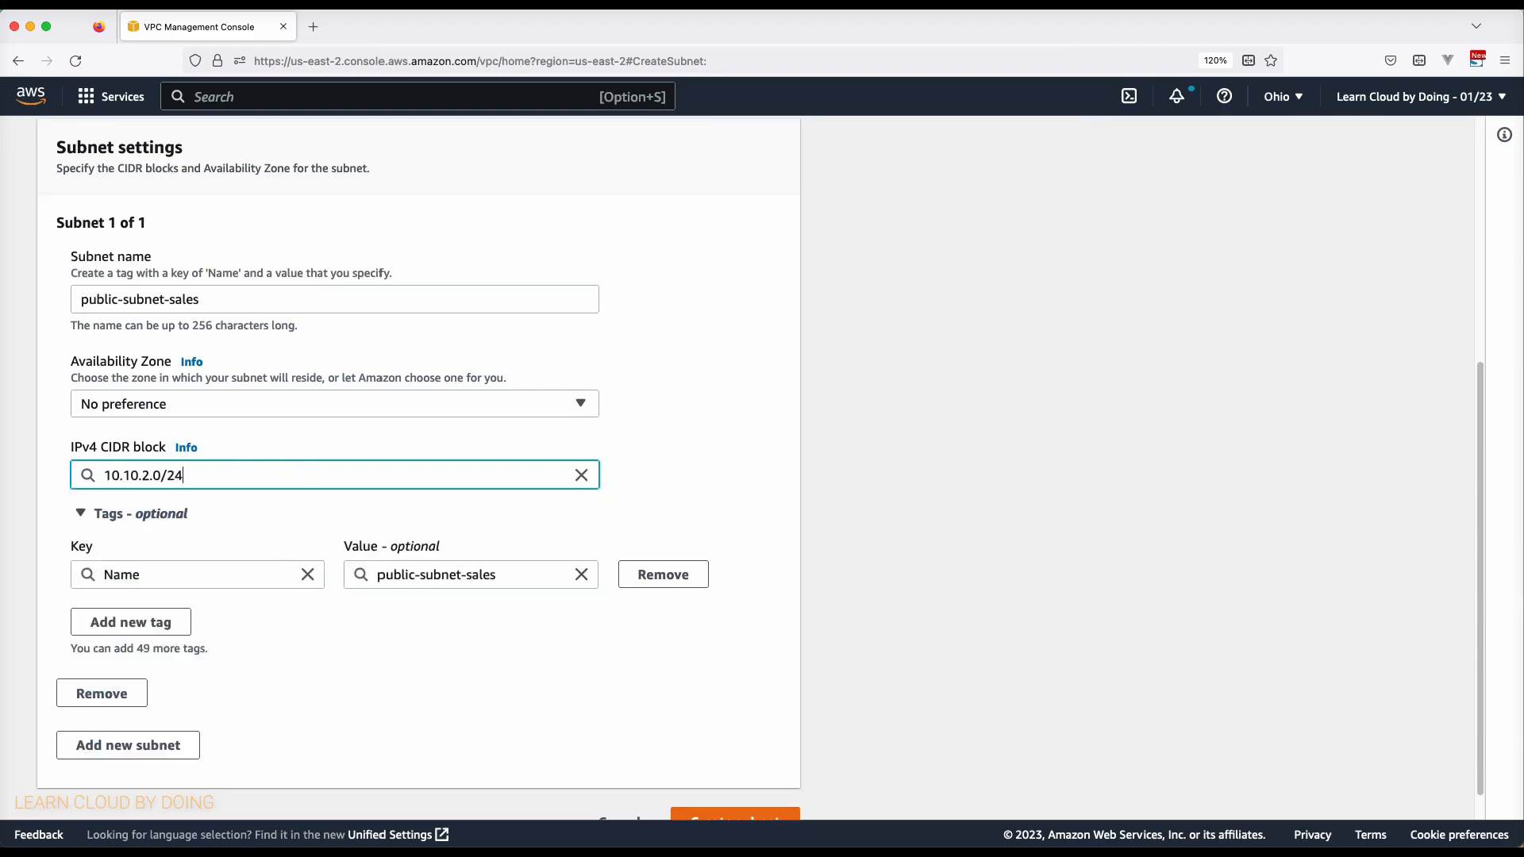
scroll(698, 782, "down", 1)
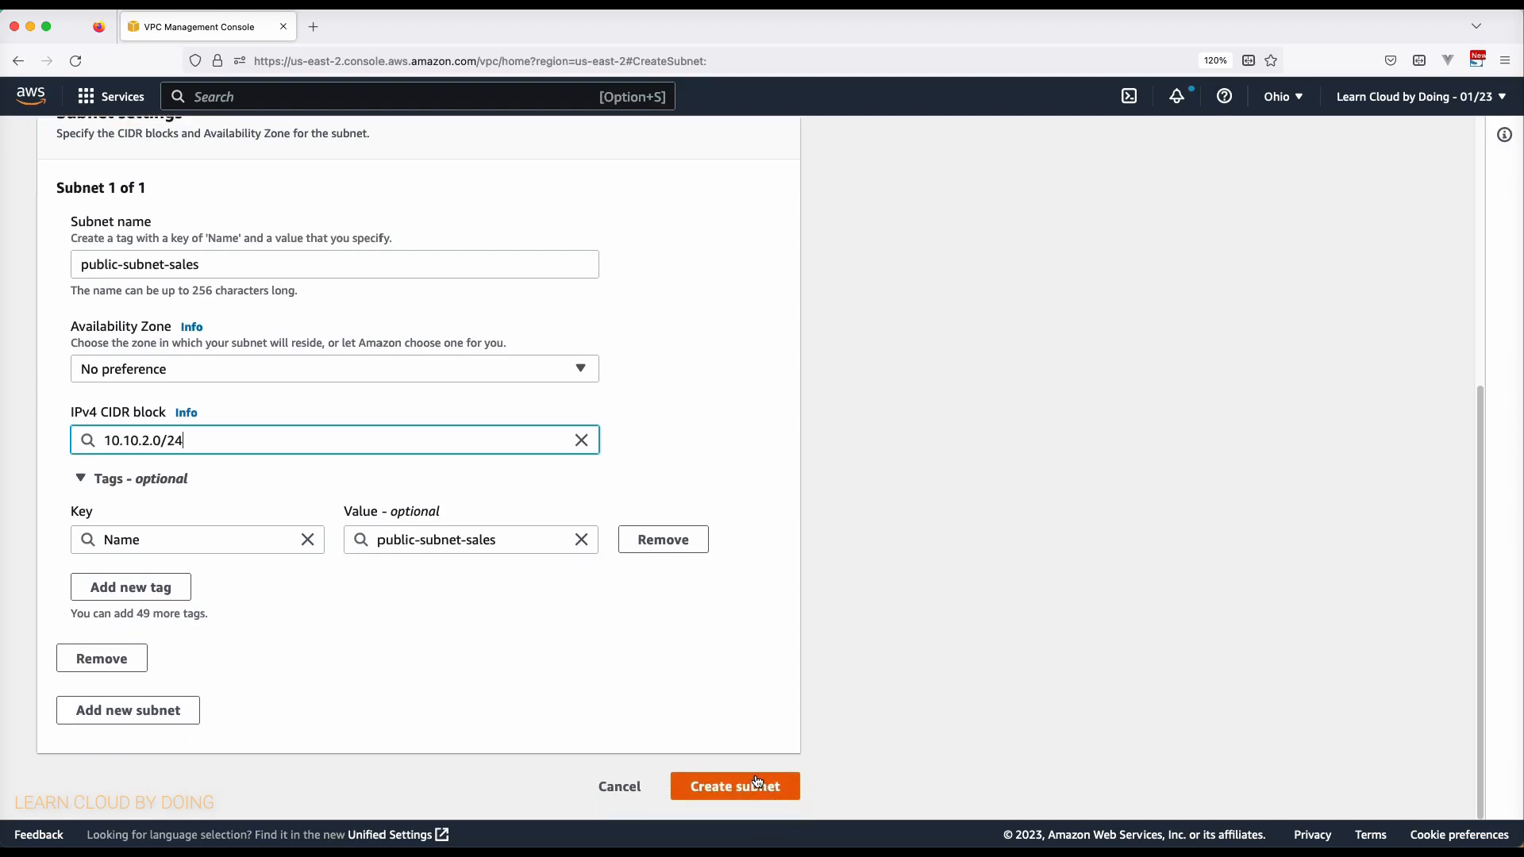
left_click(755, 782)
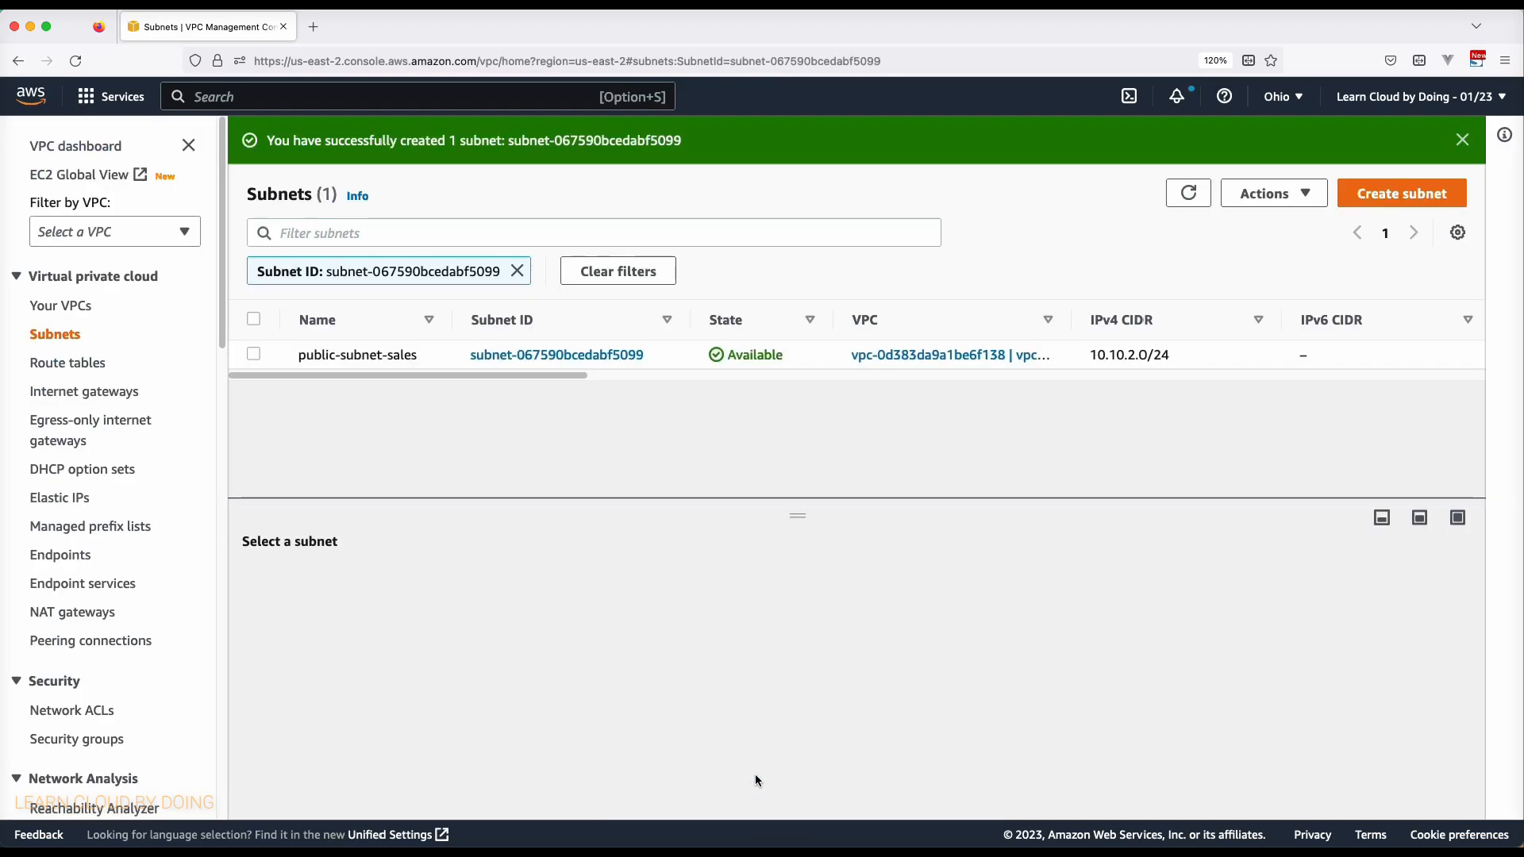
Name the main route table of the vpc-sales-ohio VPC private-rt-sales
left_click(74, 307)
left_click(60, 337)
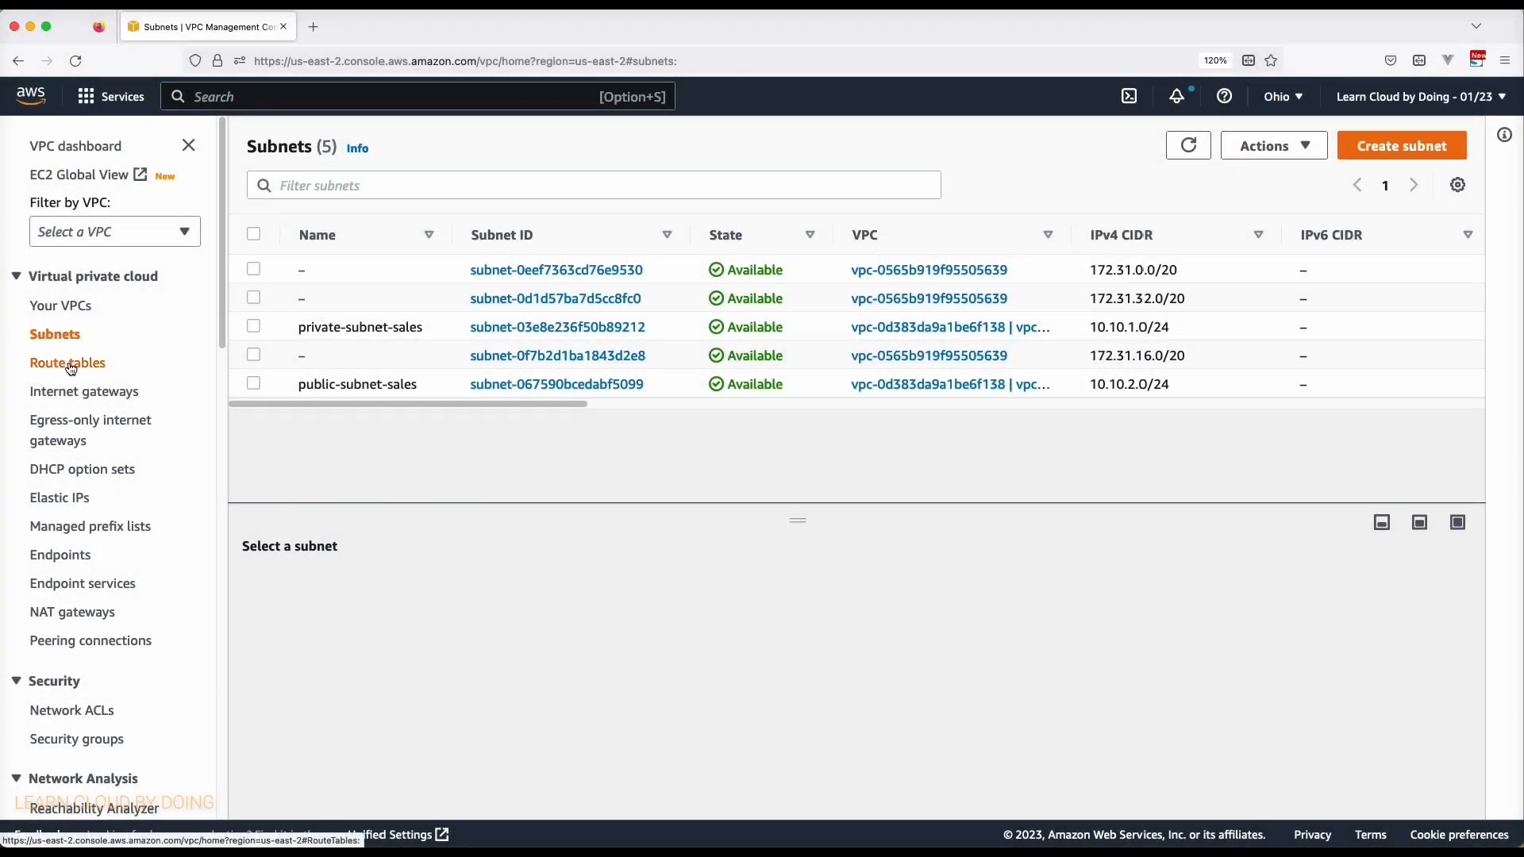
left_click(70, 365)
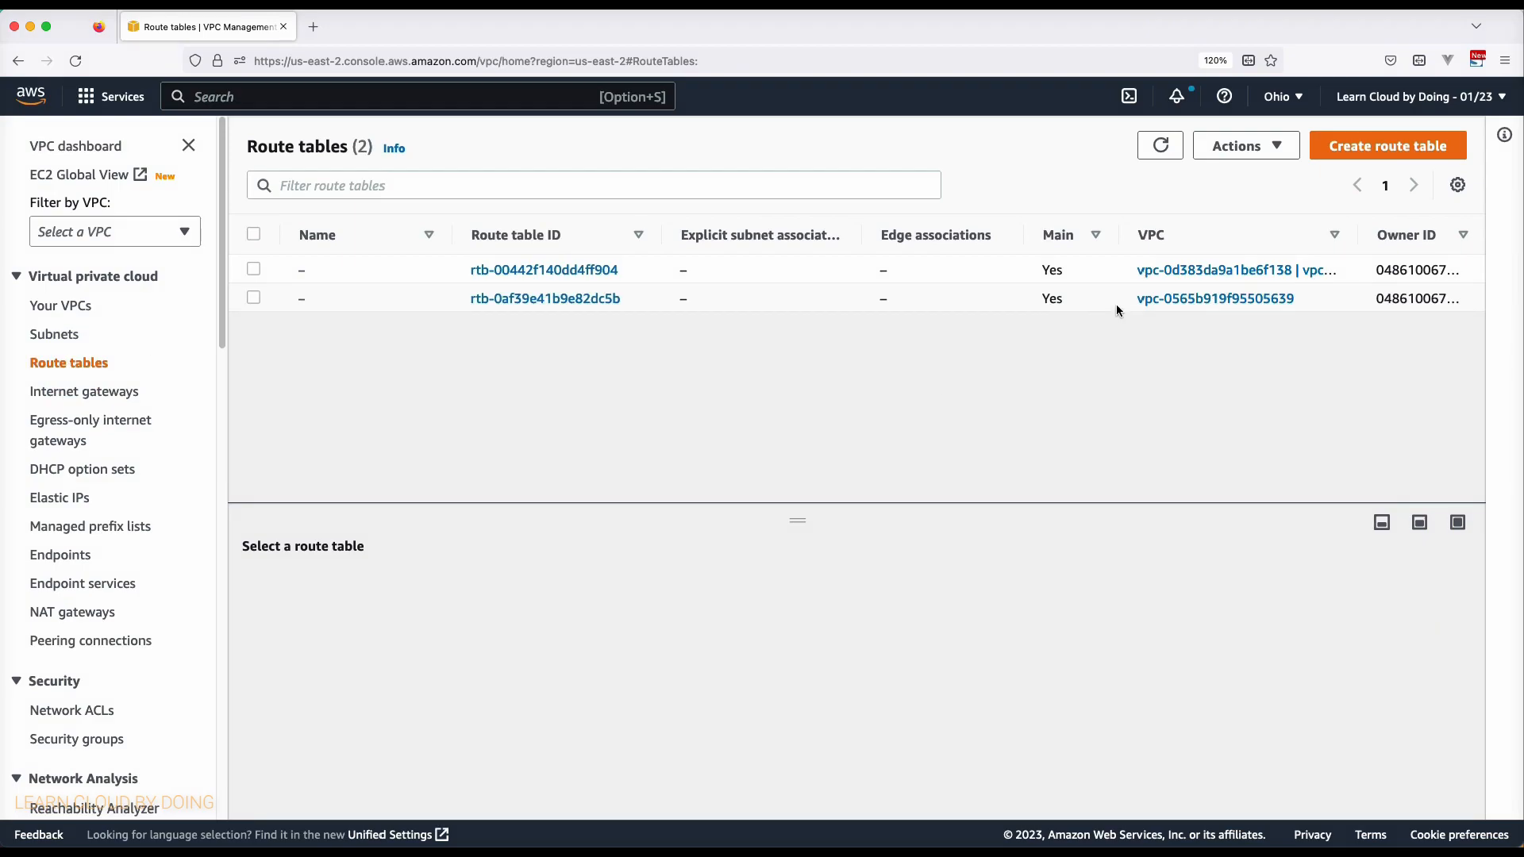
left_click_drag(1359, 235, 1439, 233)
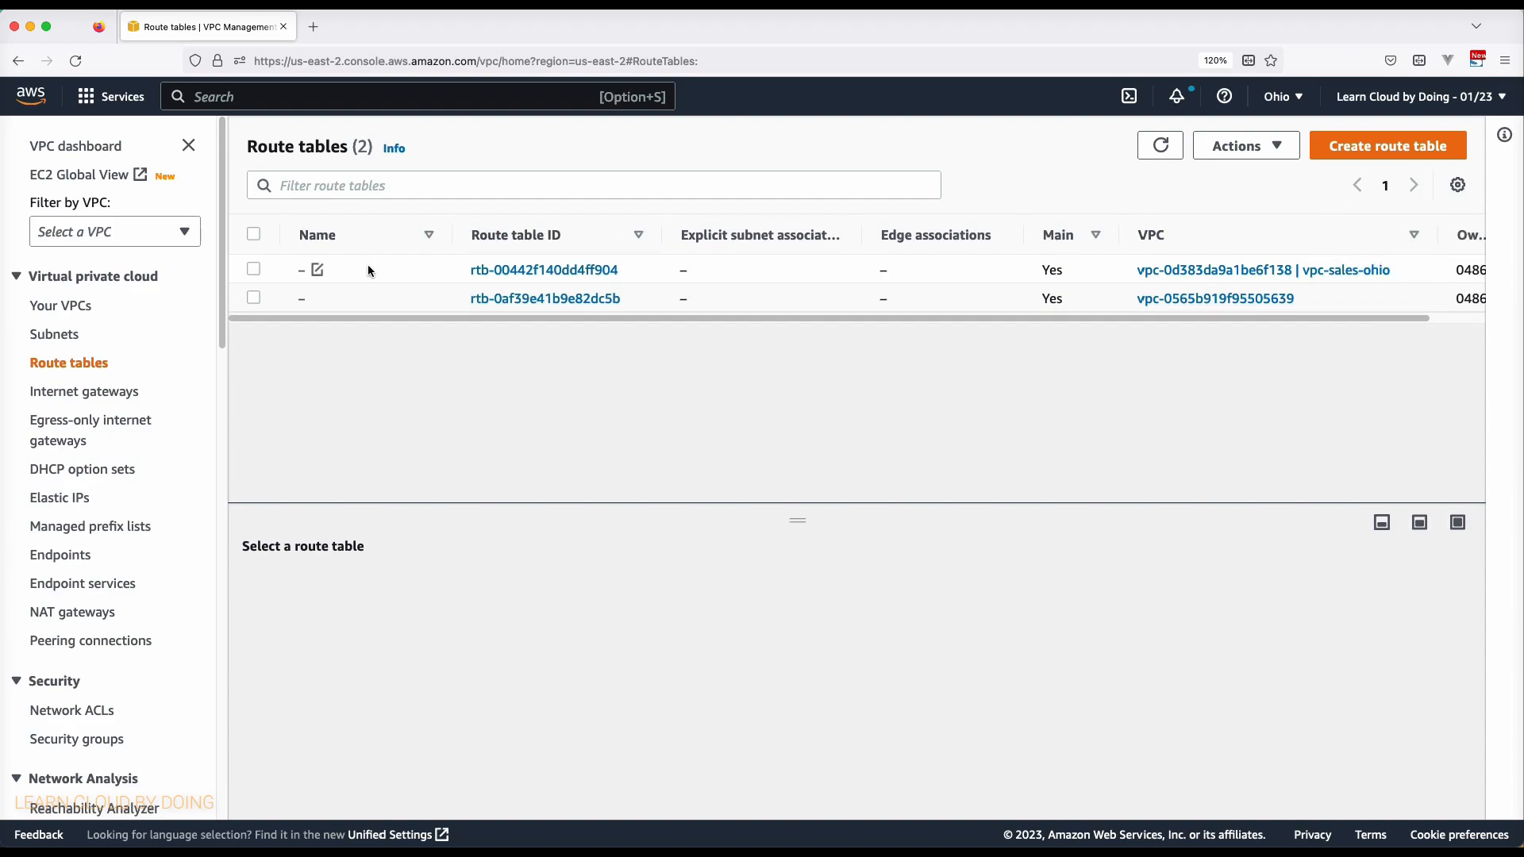
left_click(317, 271)
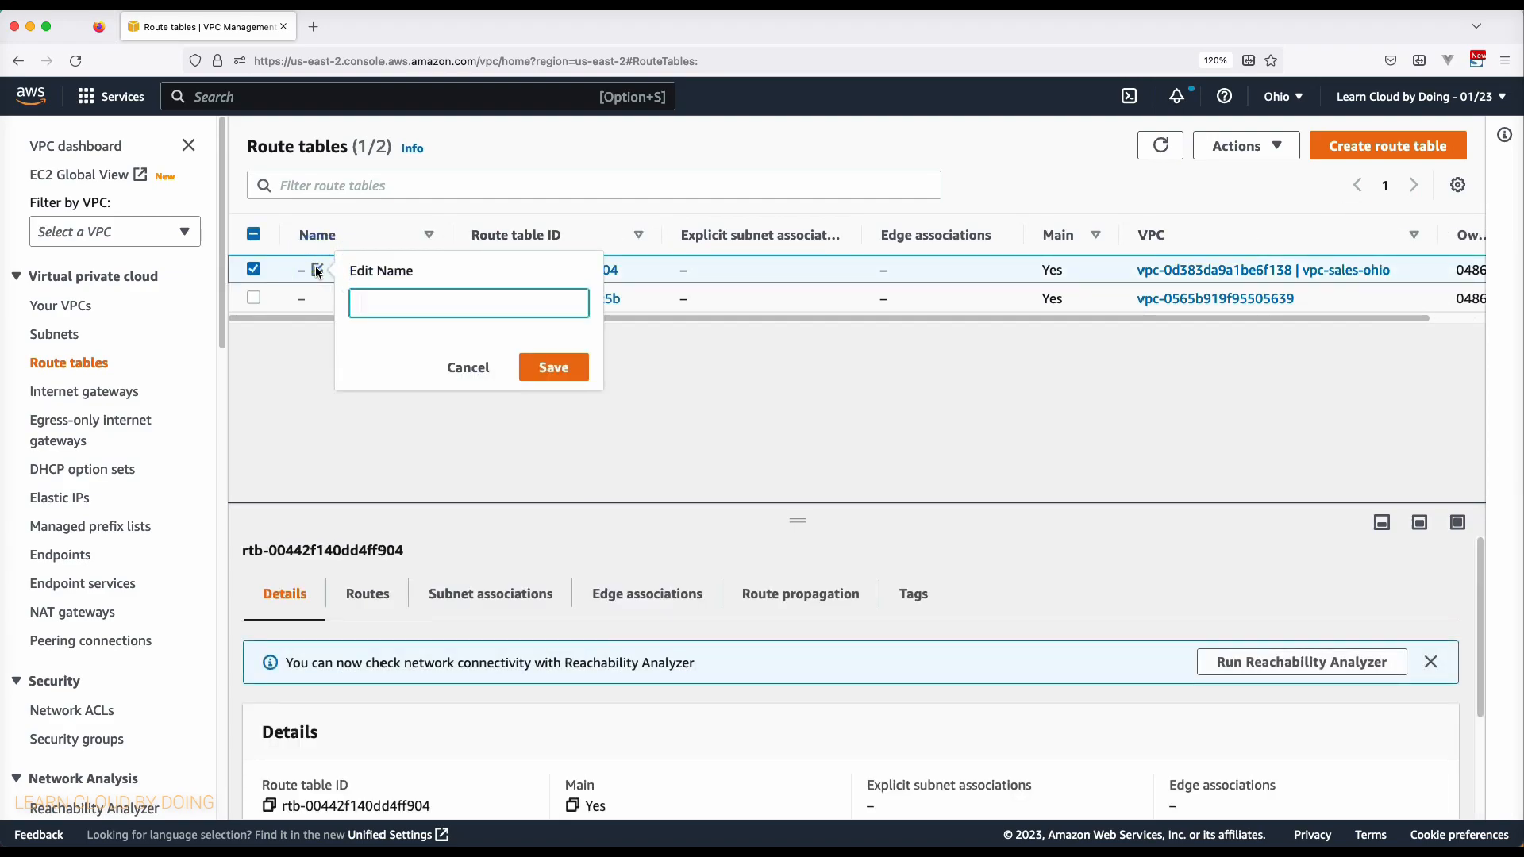
type("private-rt-sales")
left_click(554, 366)
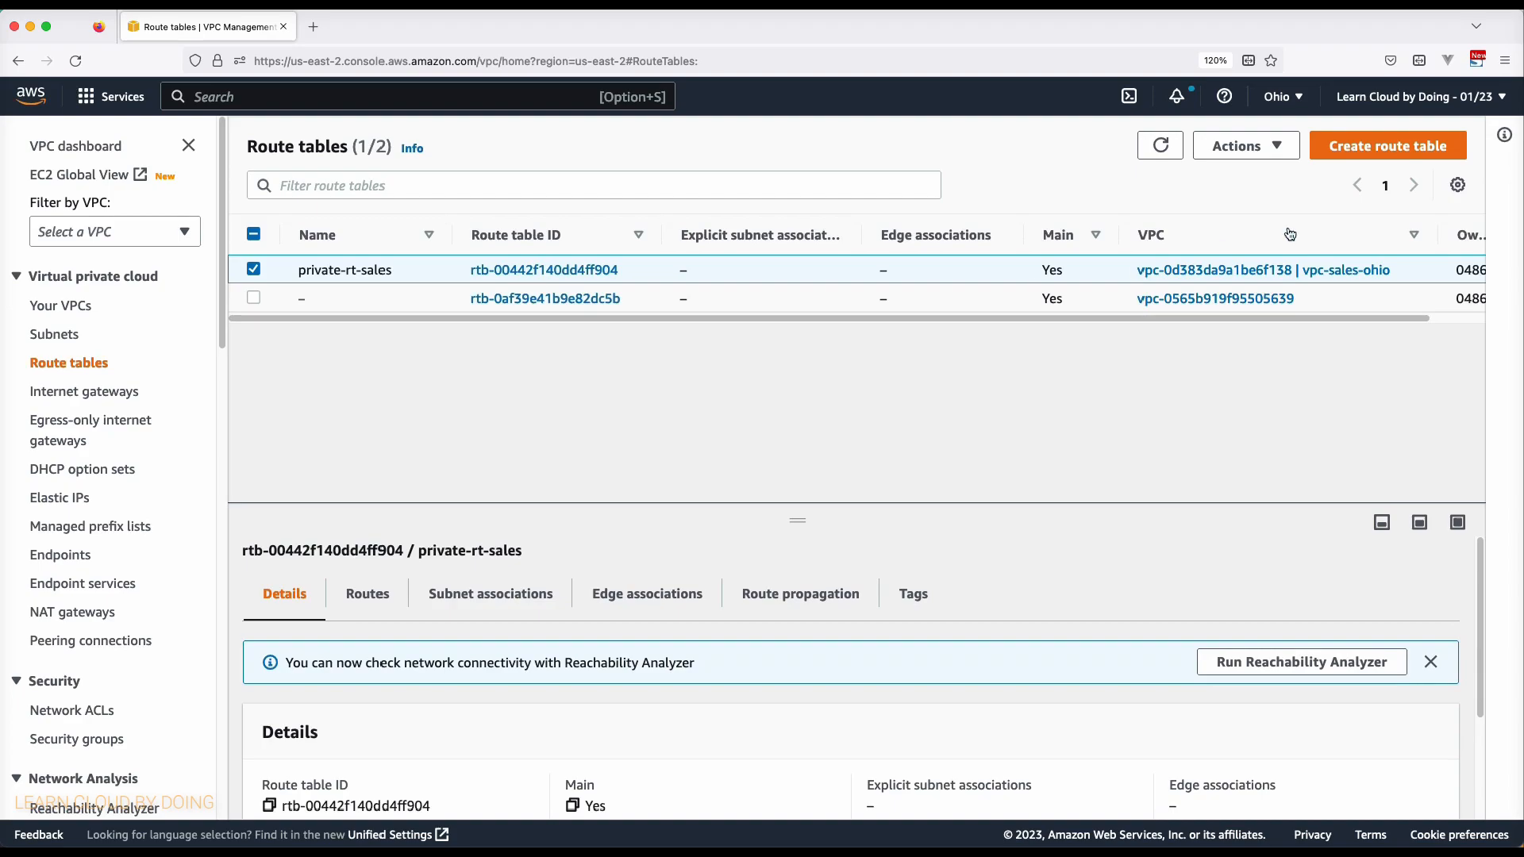
Create a route table named public-rt-sales in the vpc-sales-ohio VPC
left_click(1395, 145)
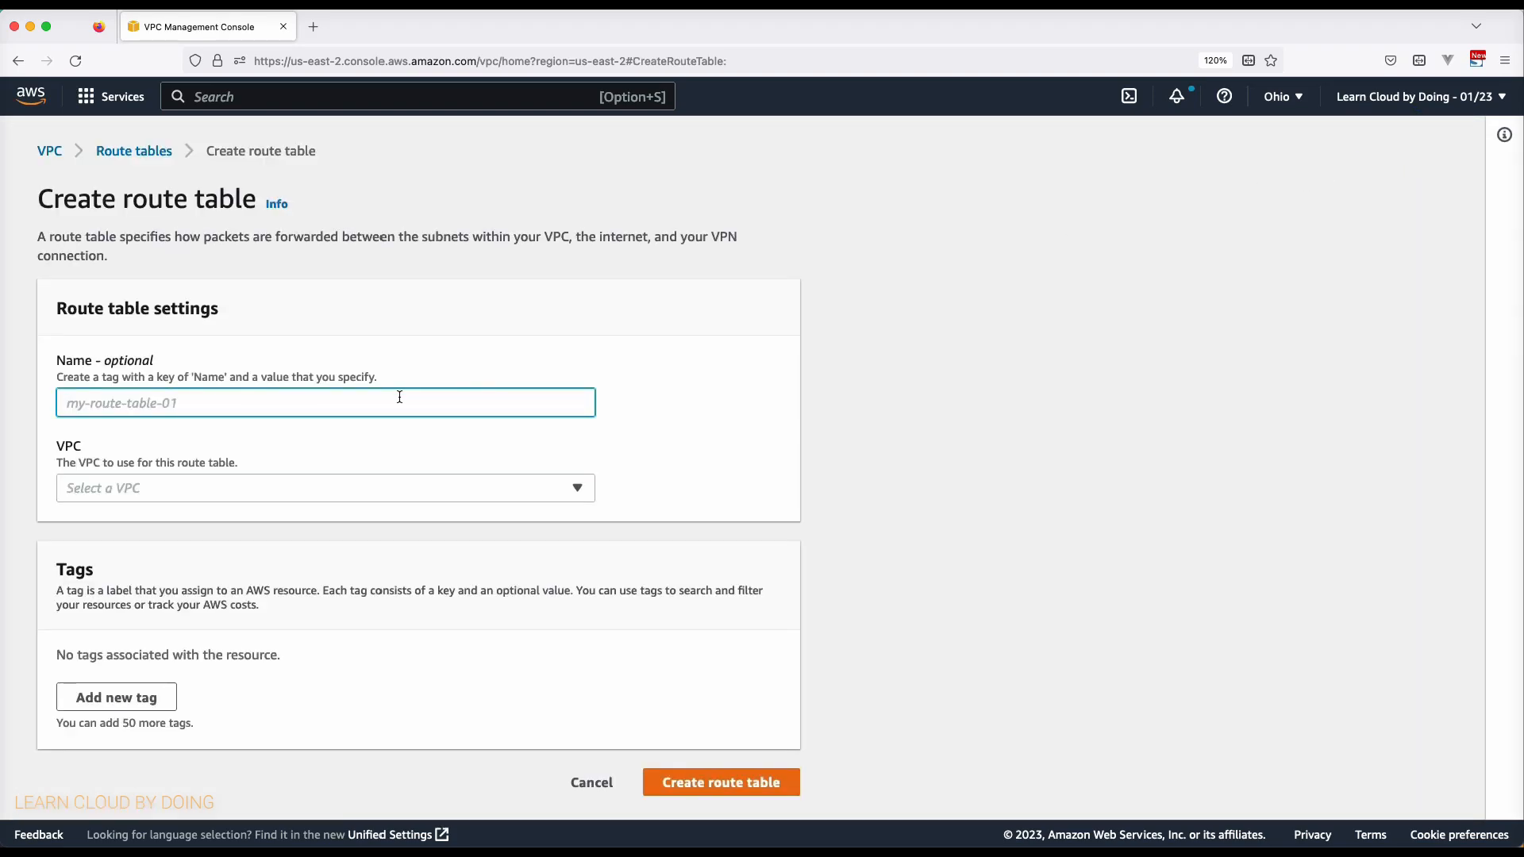
type("public-rt-sales")
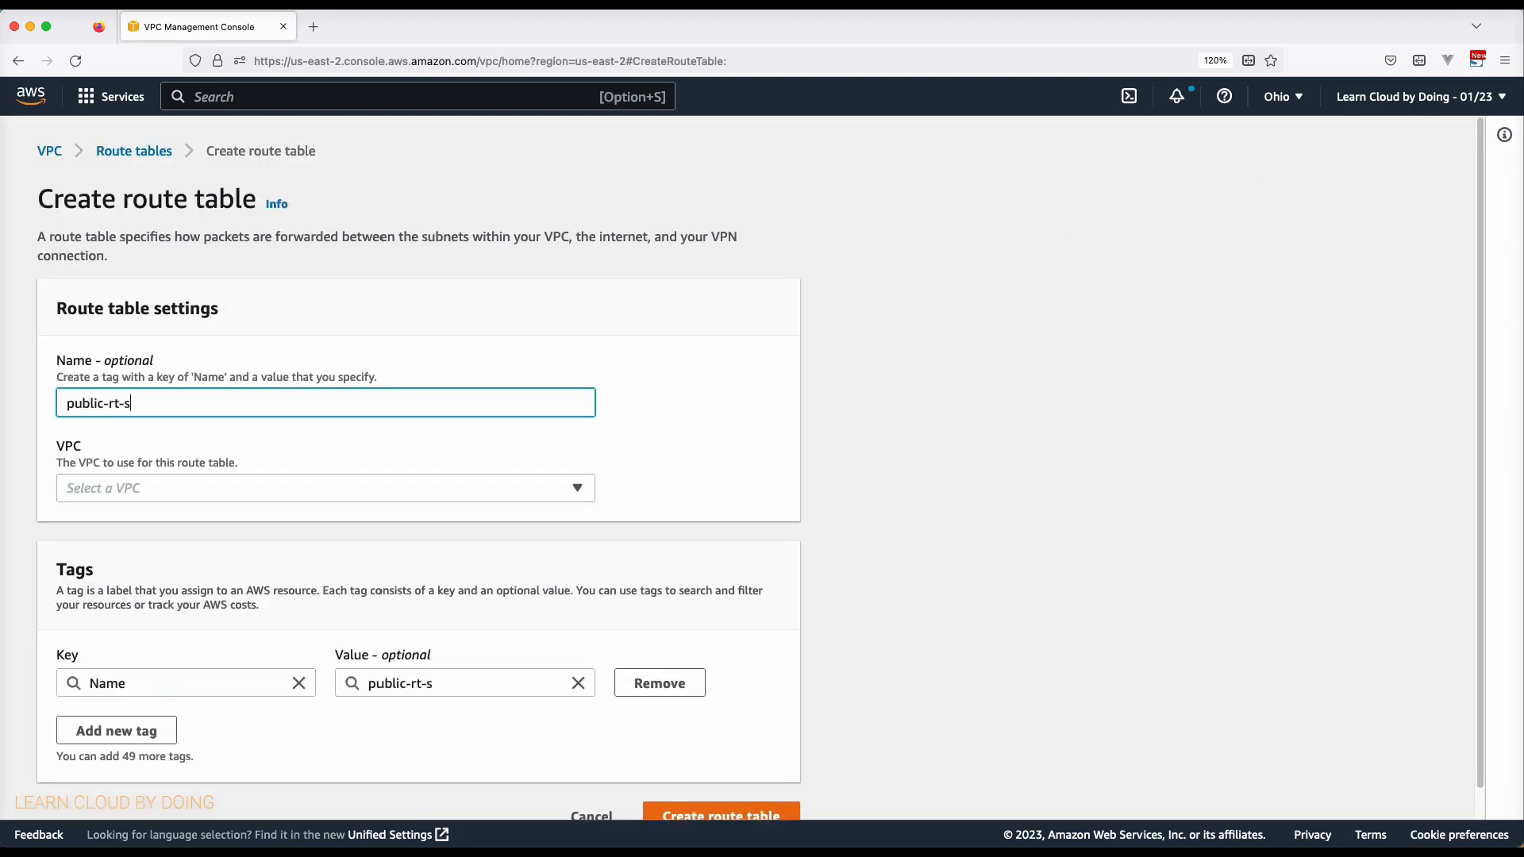
left_click(335, 497)
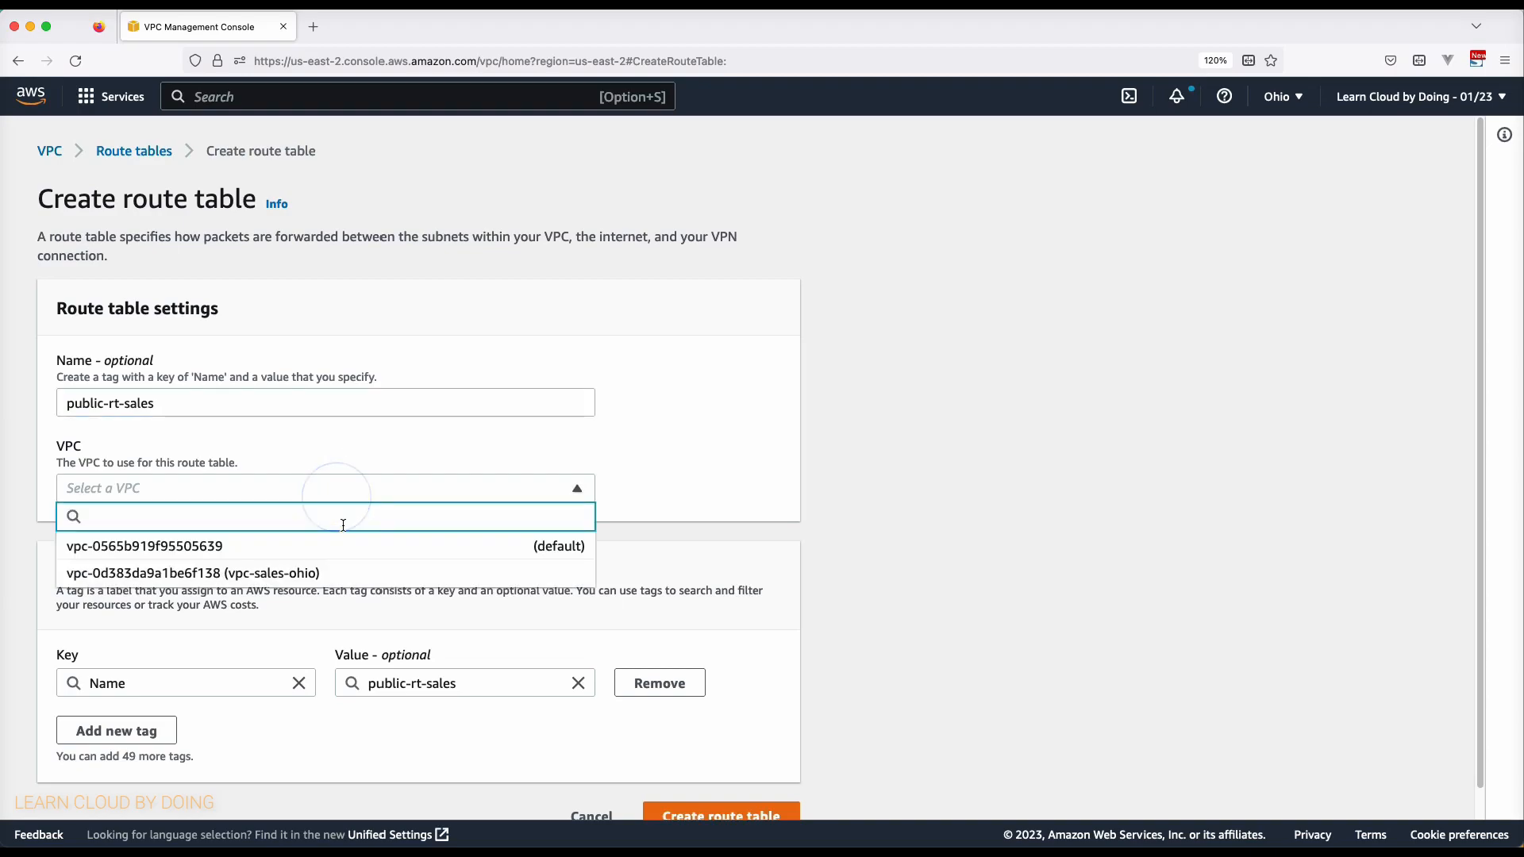
left_click(366, 565)
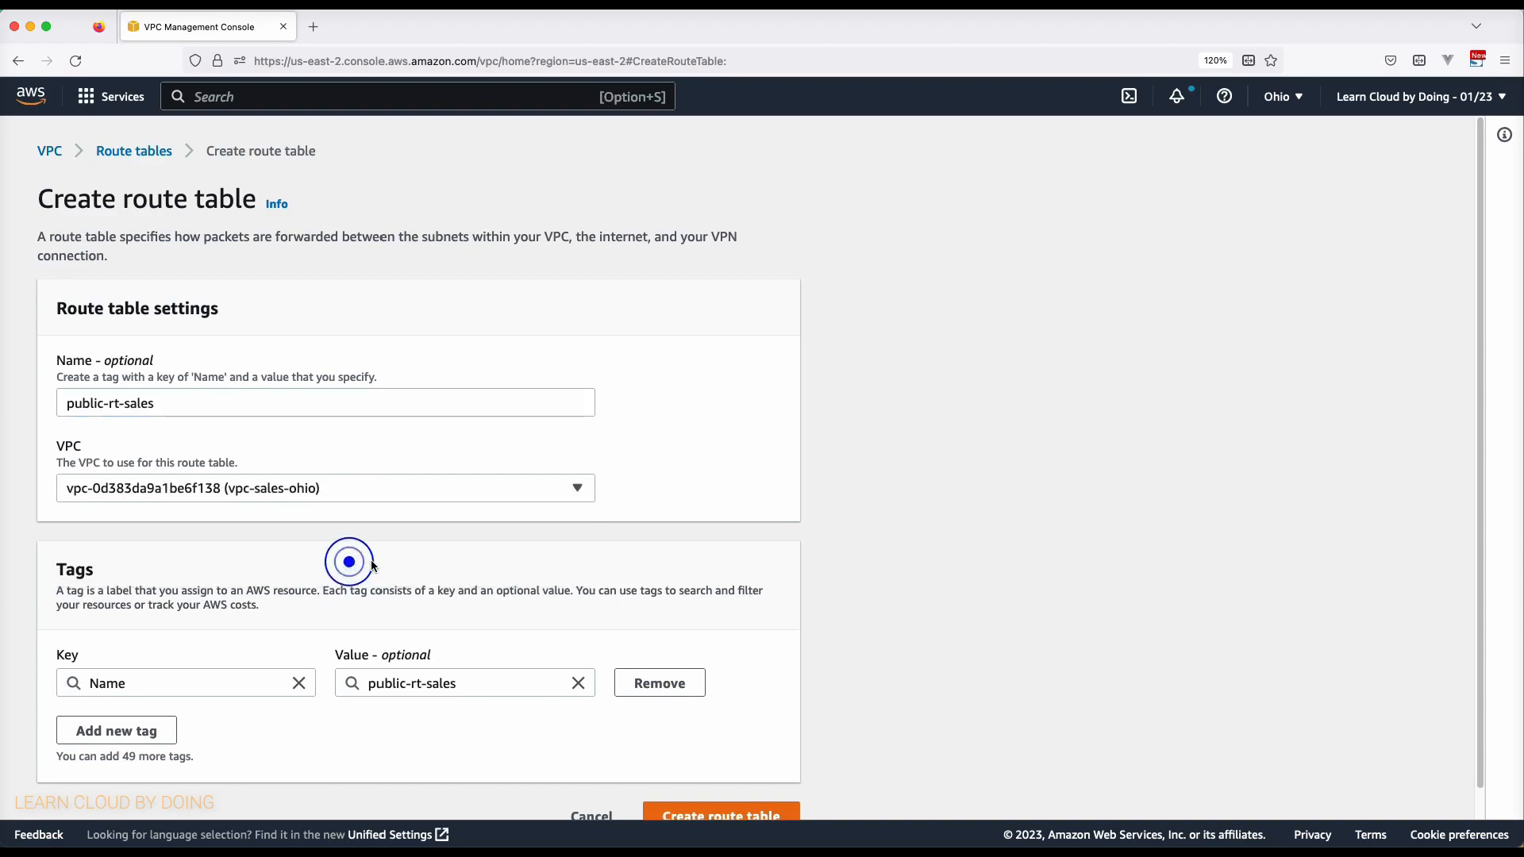
left_click(748, 815)
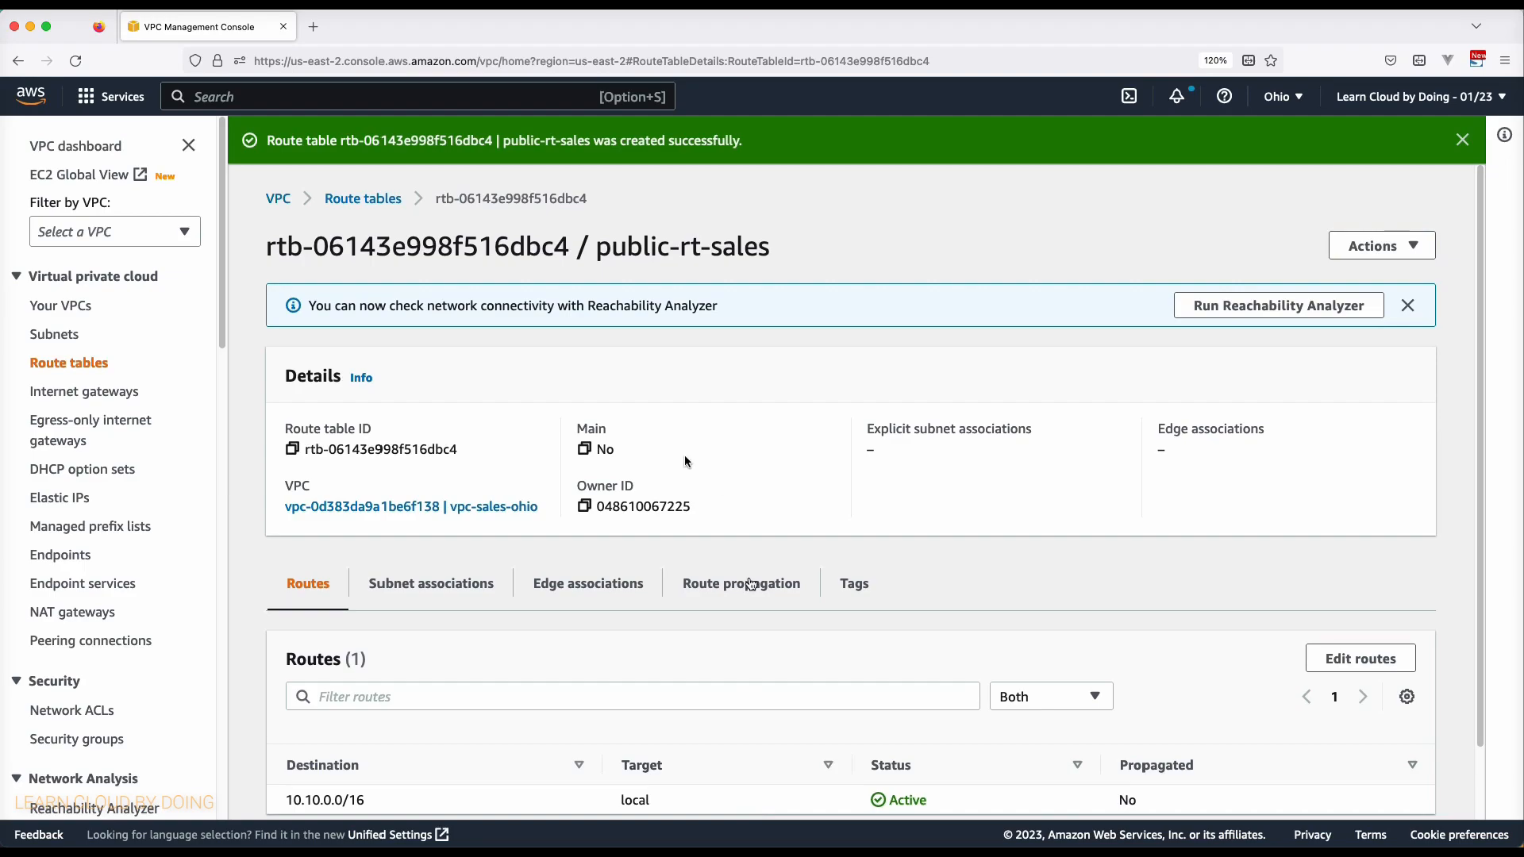
Associate public-subnet-sales with the public-rt-sales route table and save the association
left_click(377, 199)
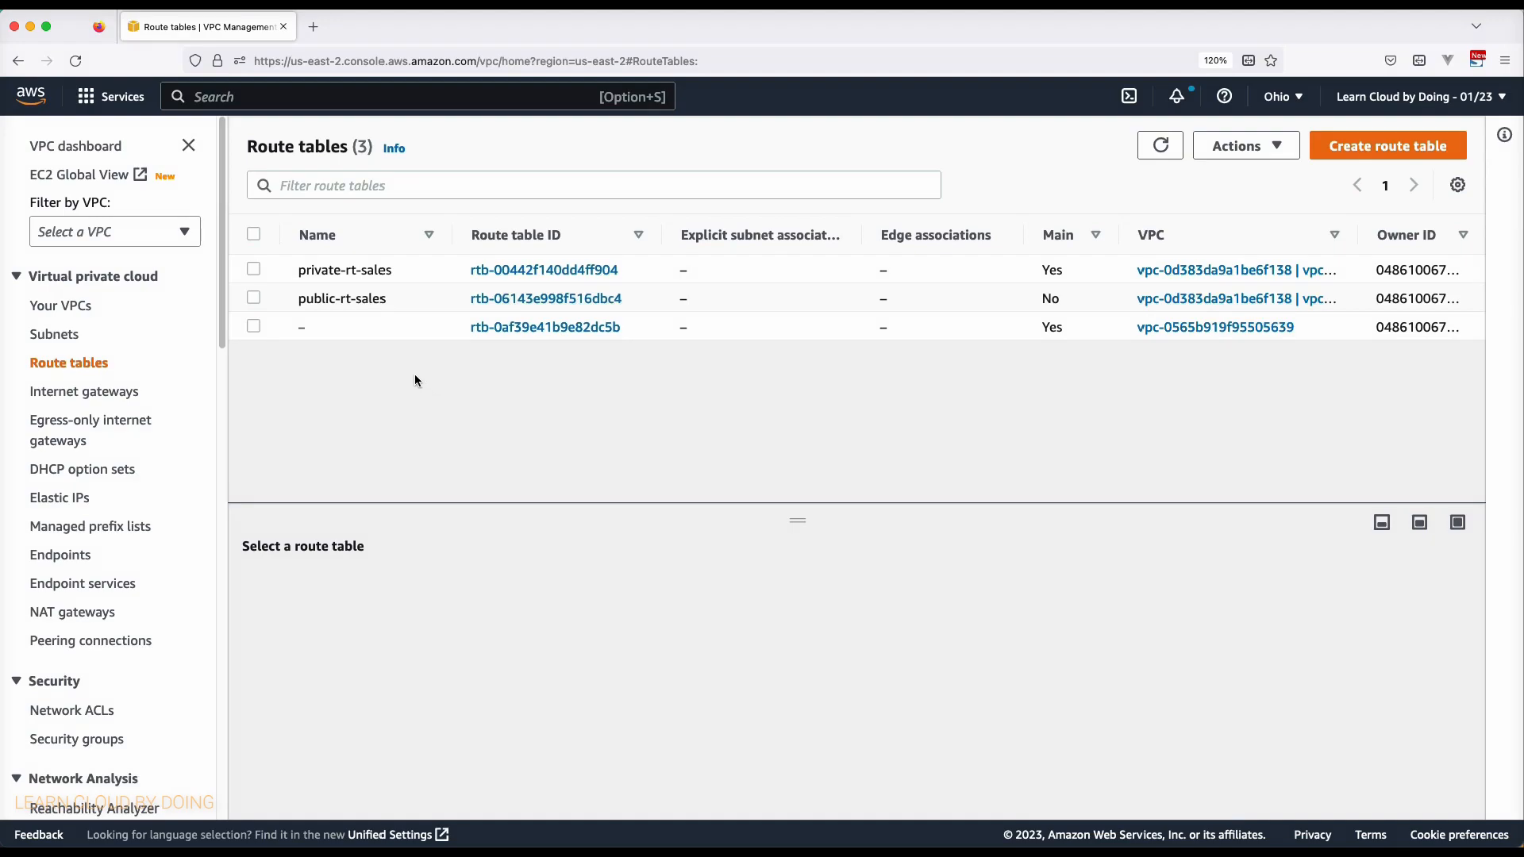
left_click(365, 293)
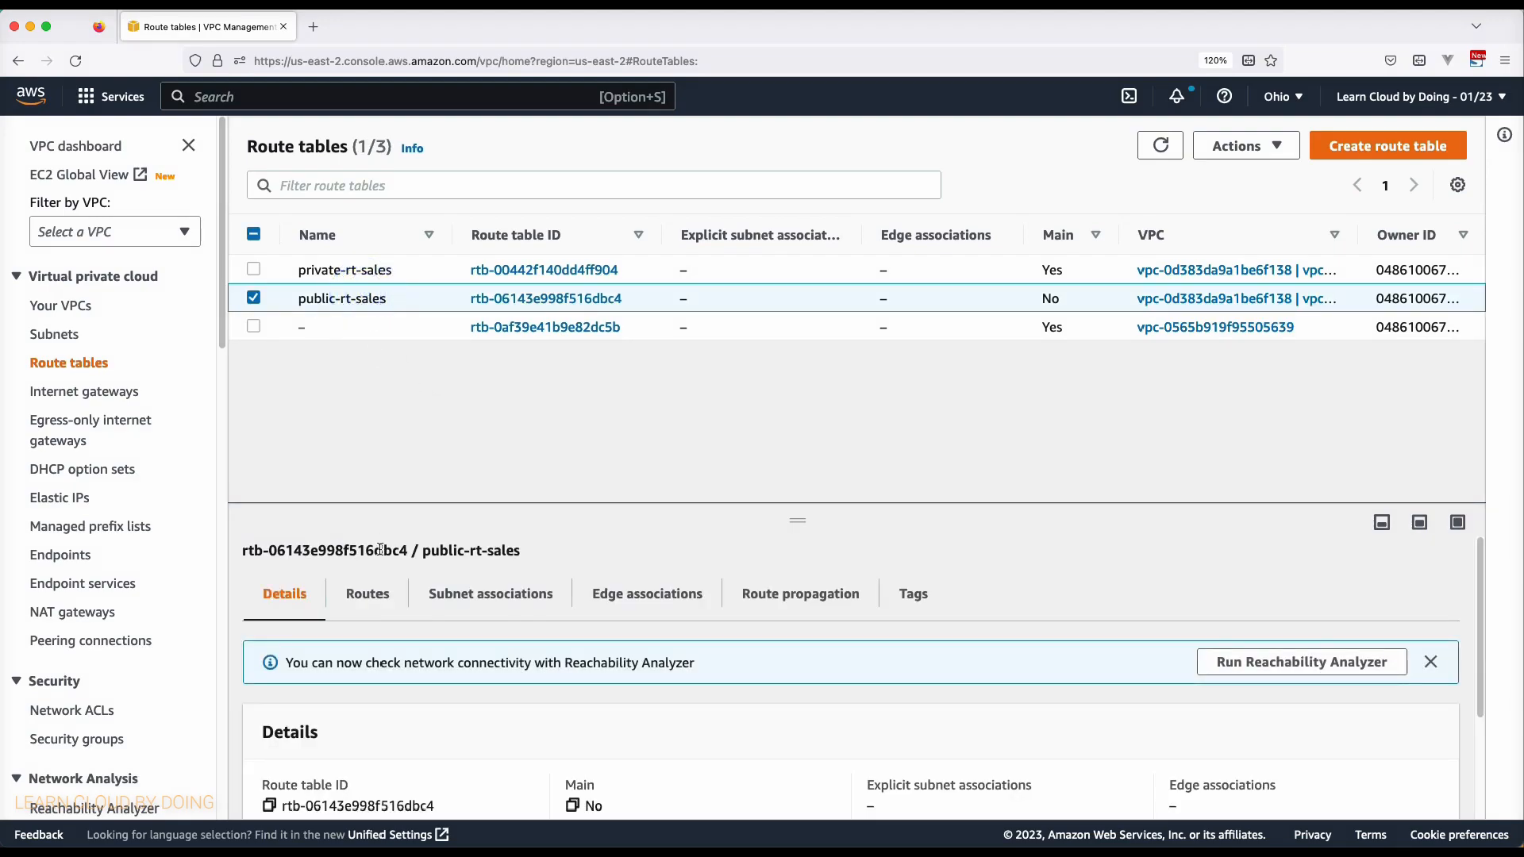
left_click(480, 605)
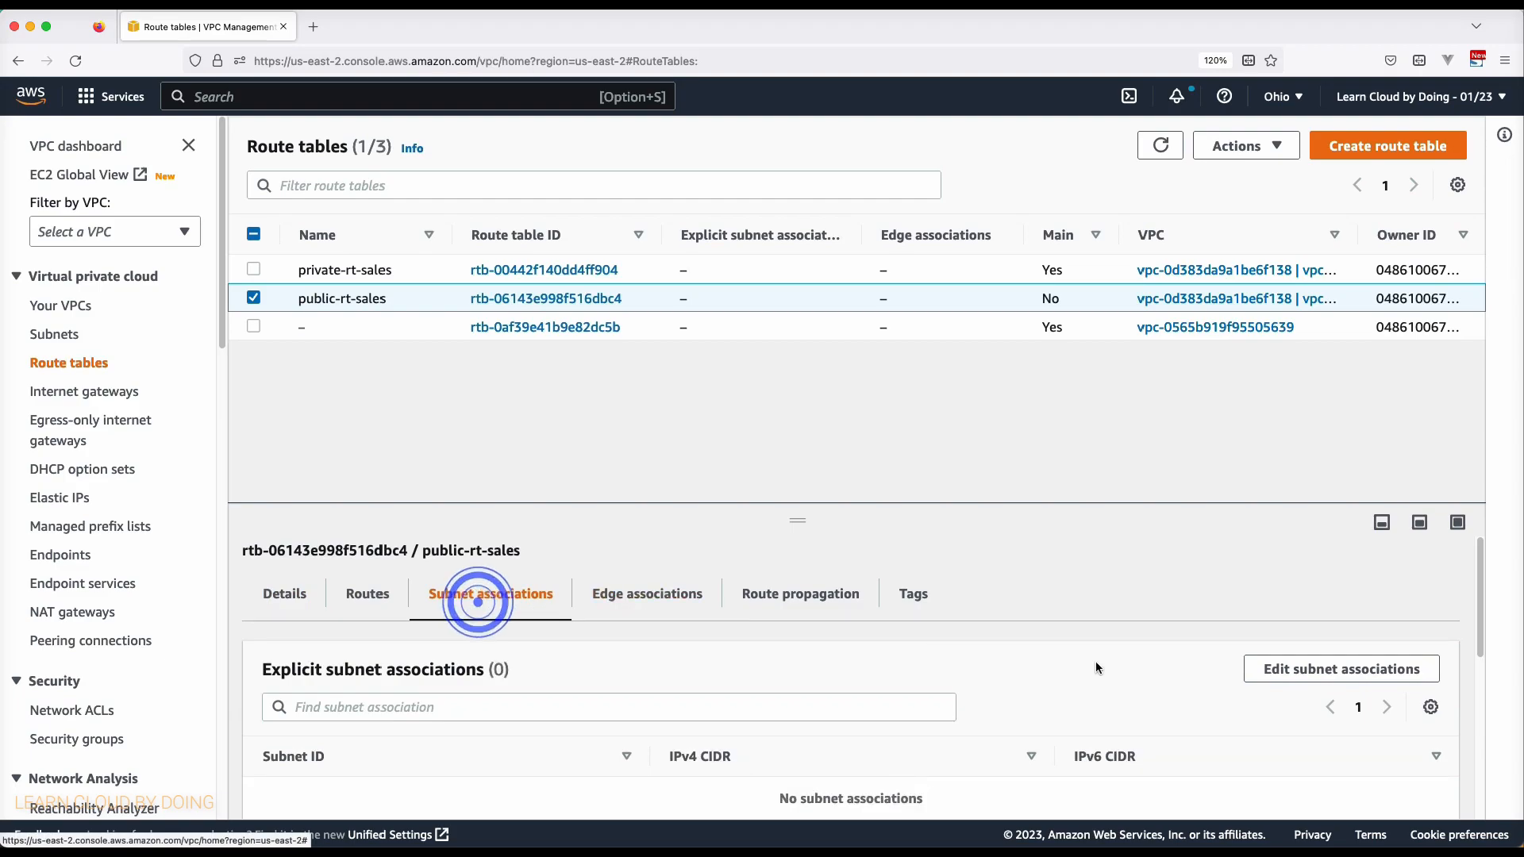
left_click(1318, 673)
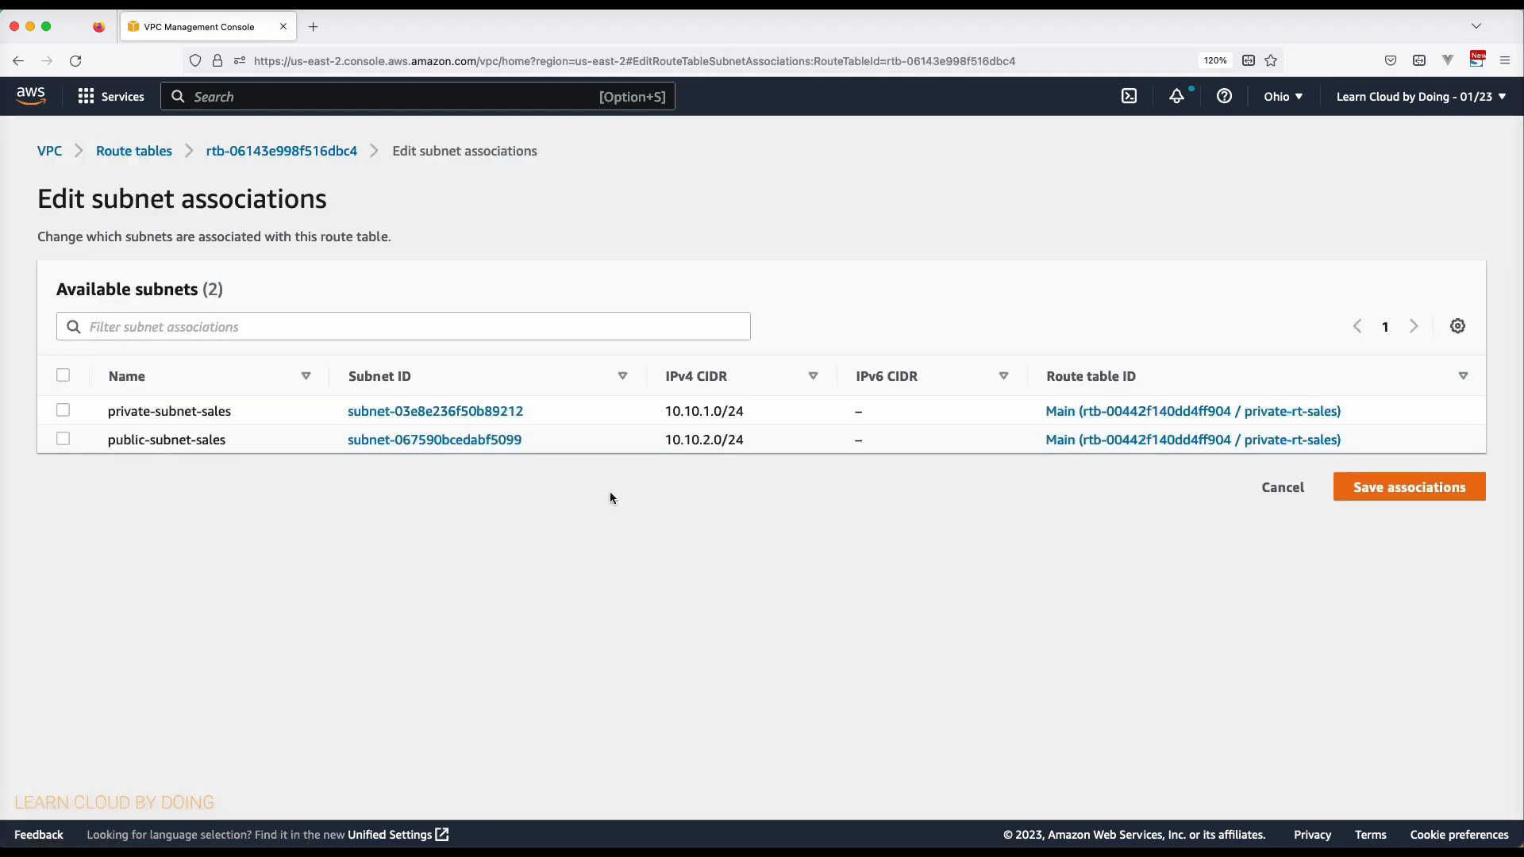
left_click(63, 439)
left_click(1402, 640)
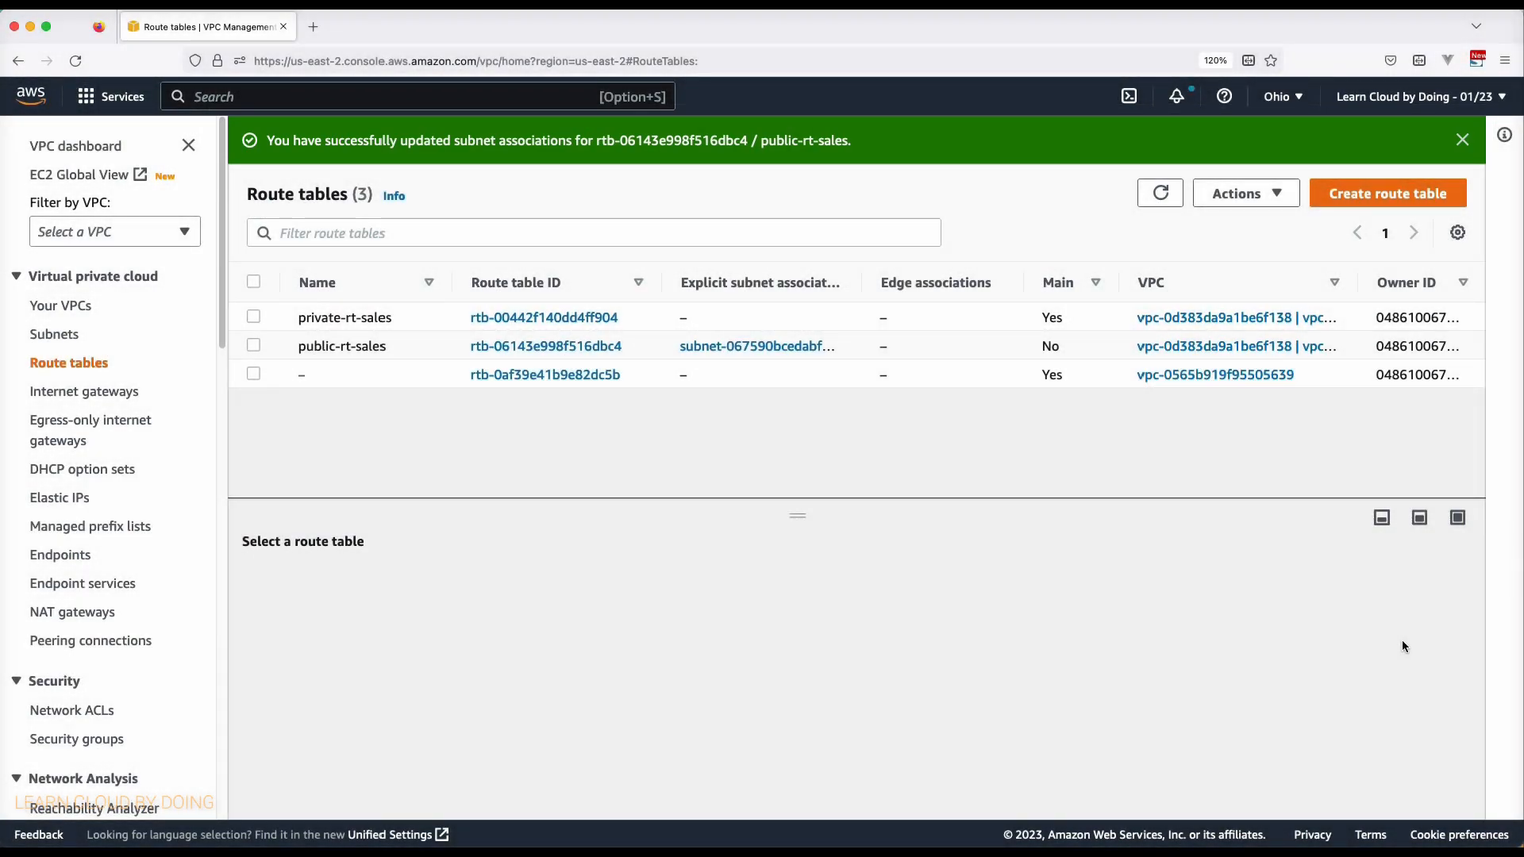
Create an internet gateway named igw-sales
left_click(85, 389)
left_click(1349, 157)
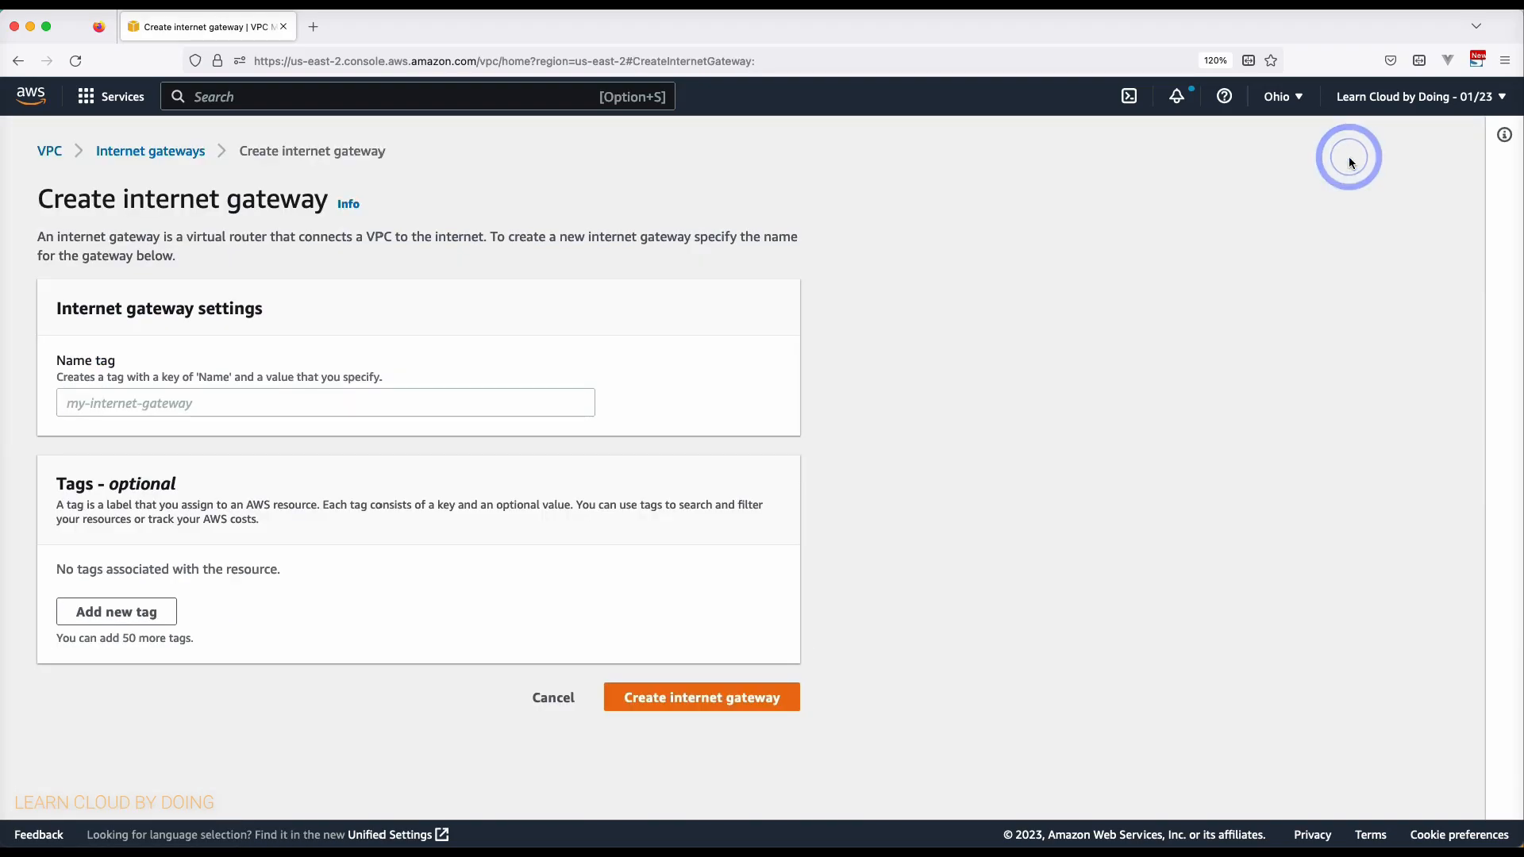
left_click(398, 402)
type("igw-sales")
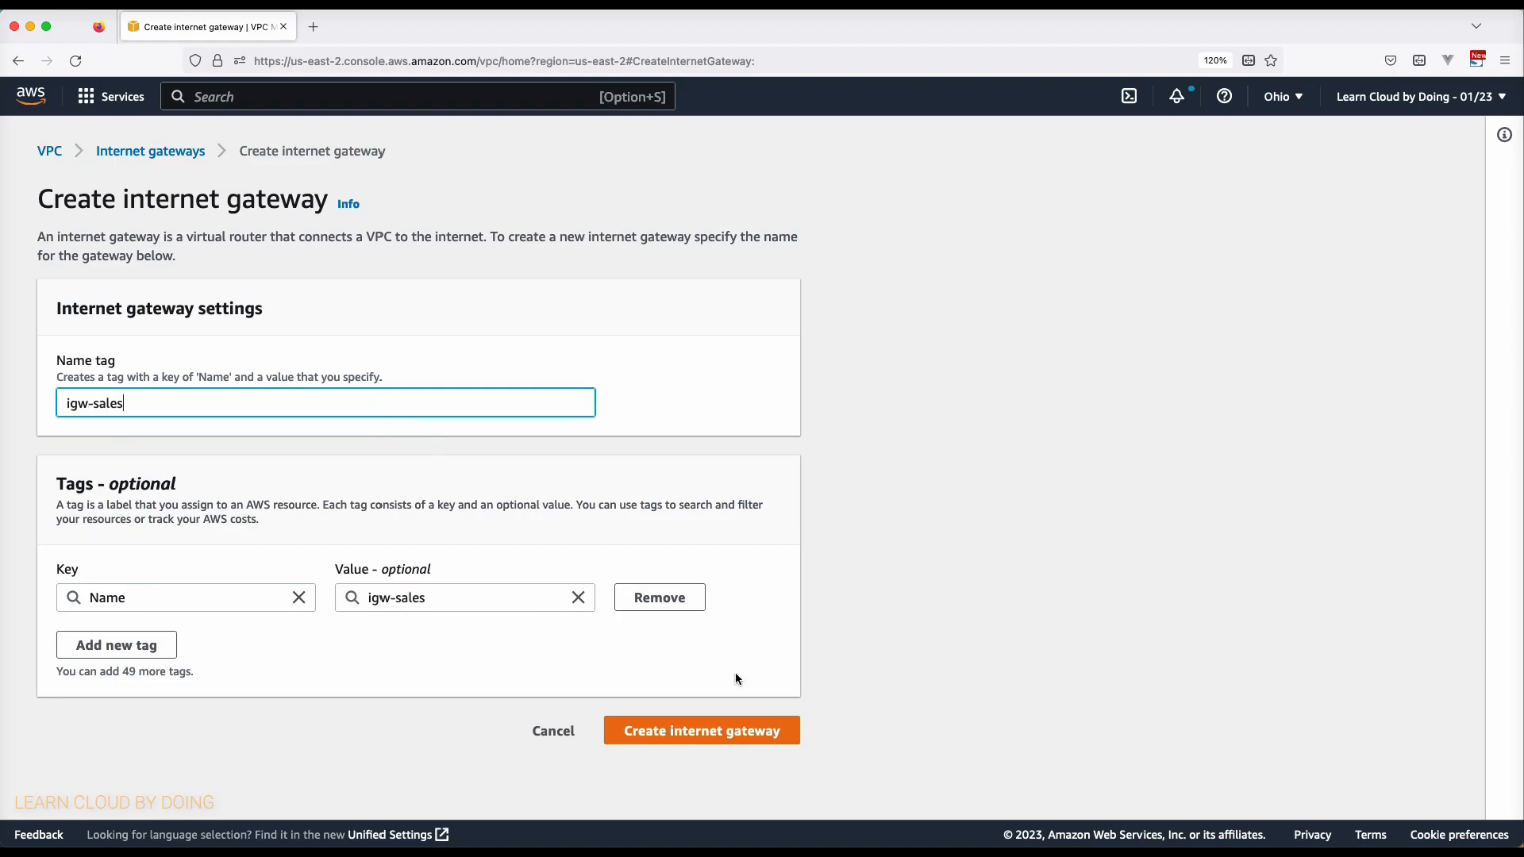
left_click(732, 729)
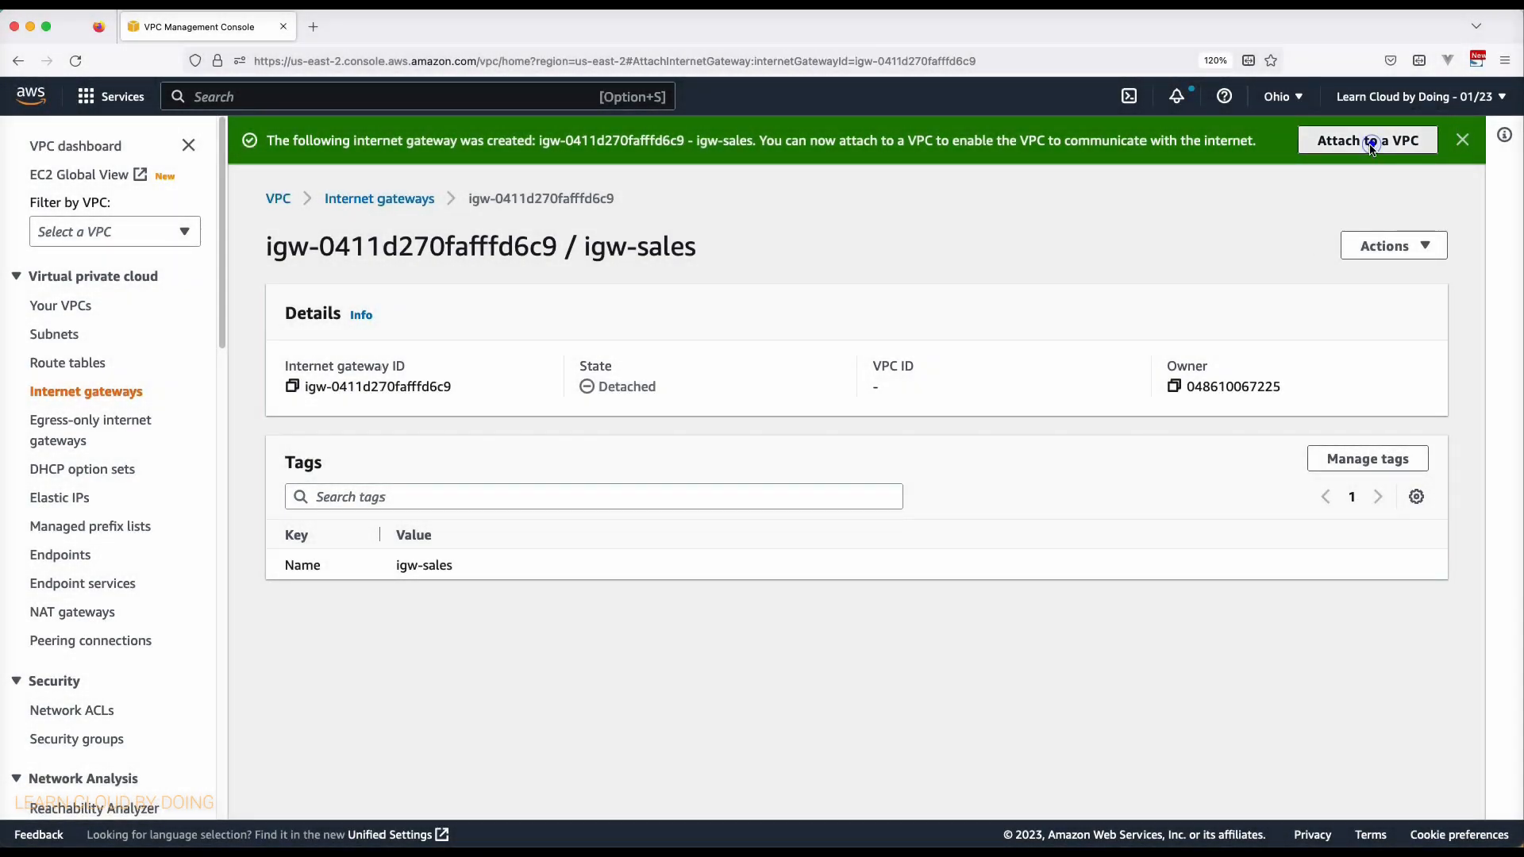
Attach the igw-sales internet gateway to the vpc-sales-ohio VPC
left_click(1368, 139)
left_click(356, 378)
left_click(363, 403)
left_click(700, 496)
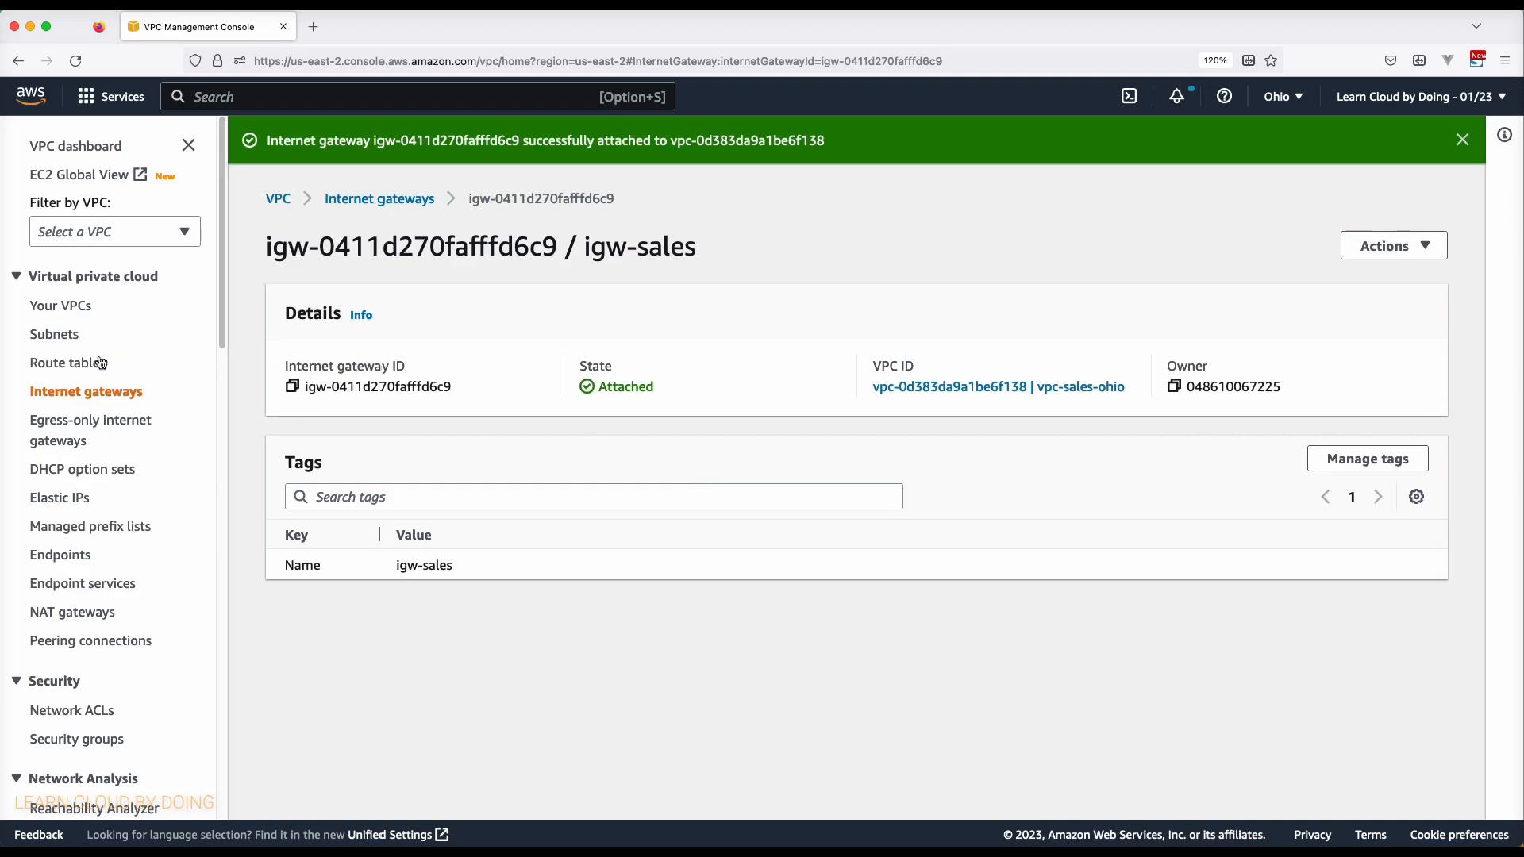
Add a route for 0.0.0.0/0 targeting the igw-sales internet gateway to public-rt-sales and save the changes
left_click(96, 363)
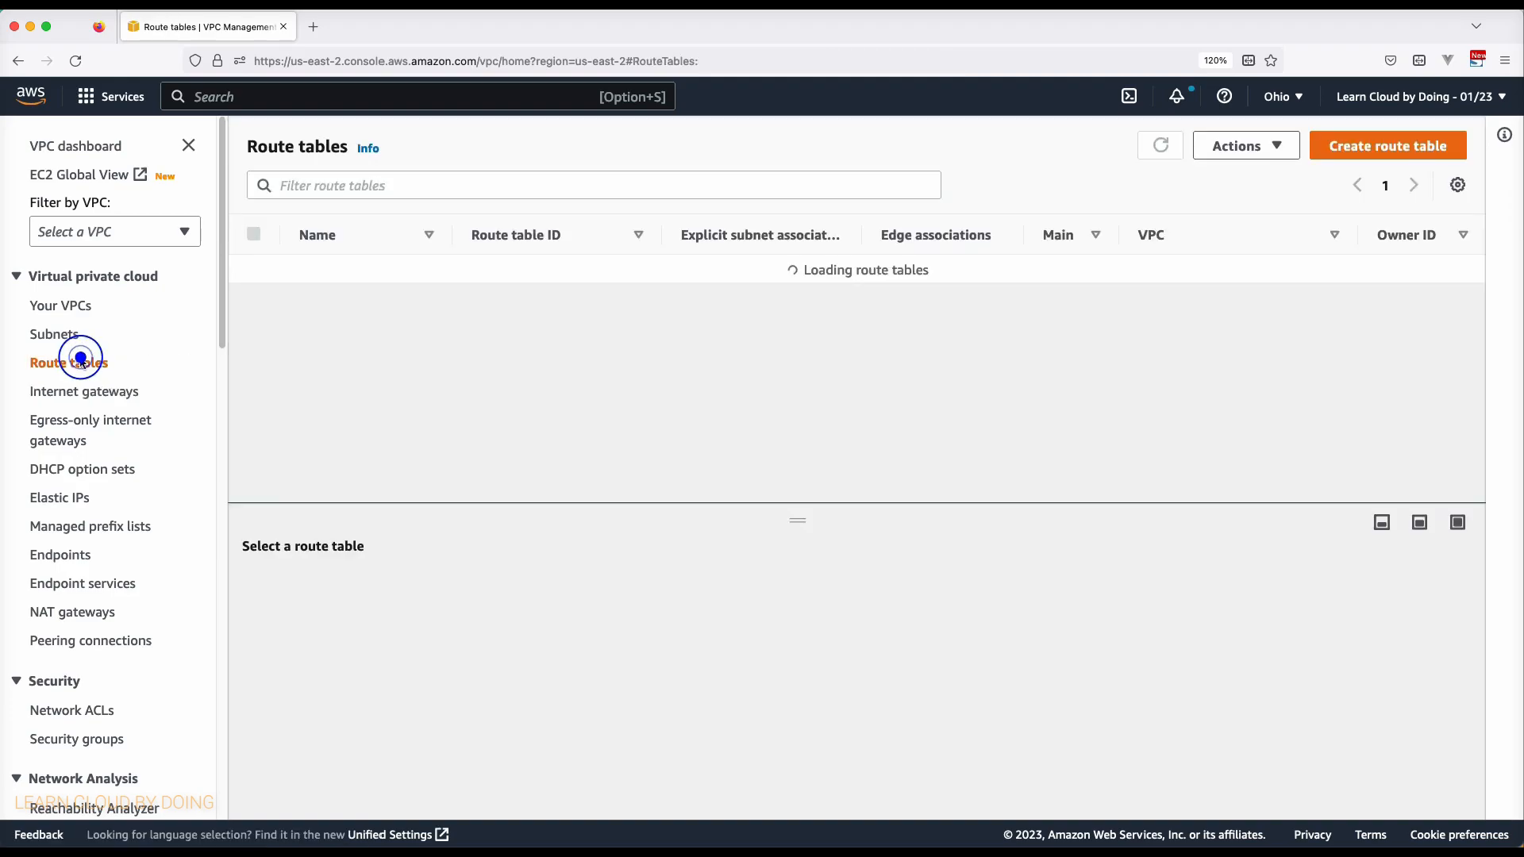
left_click(341, 300)
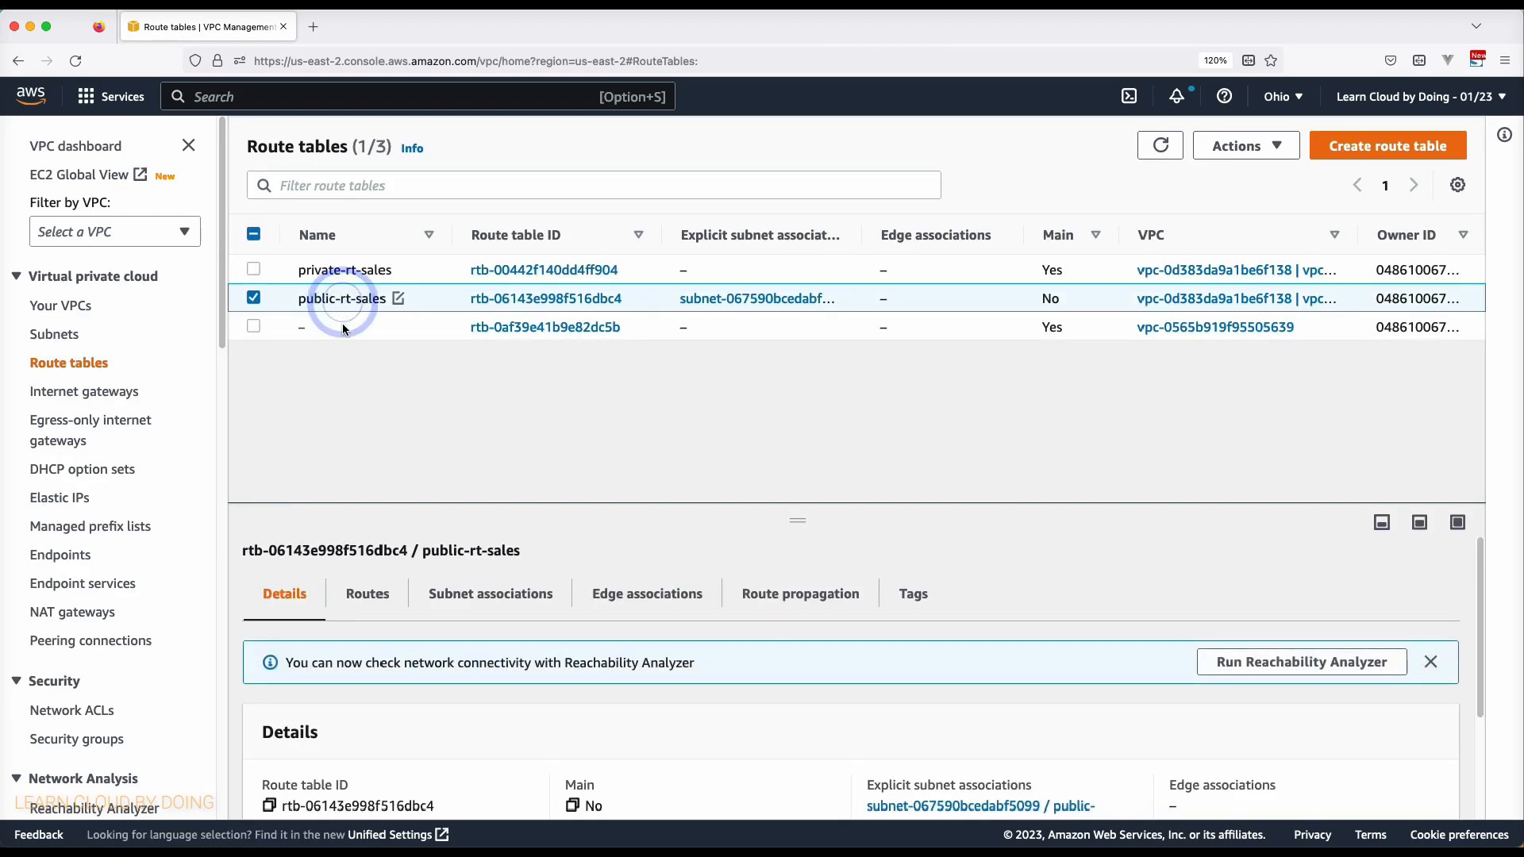
left_click(376, 595)
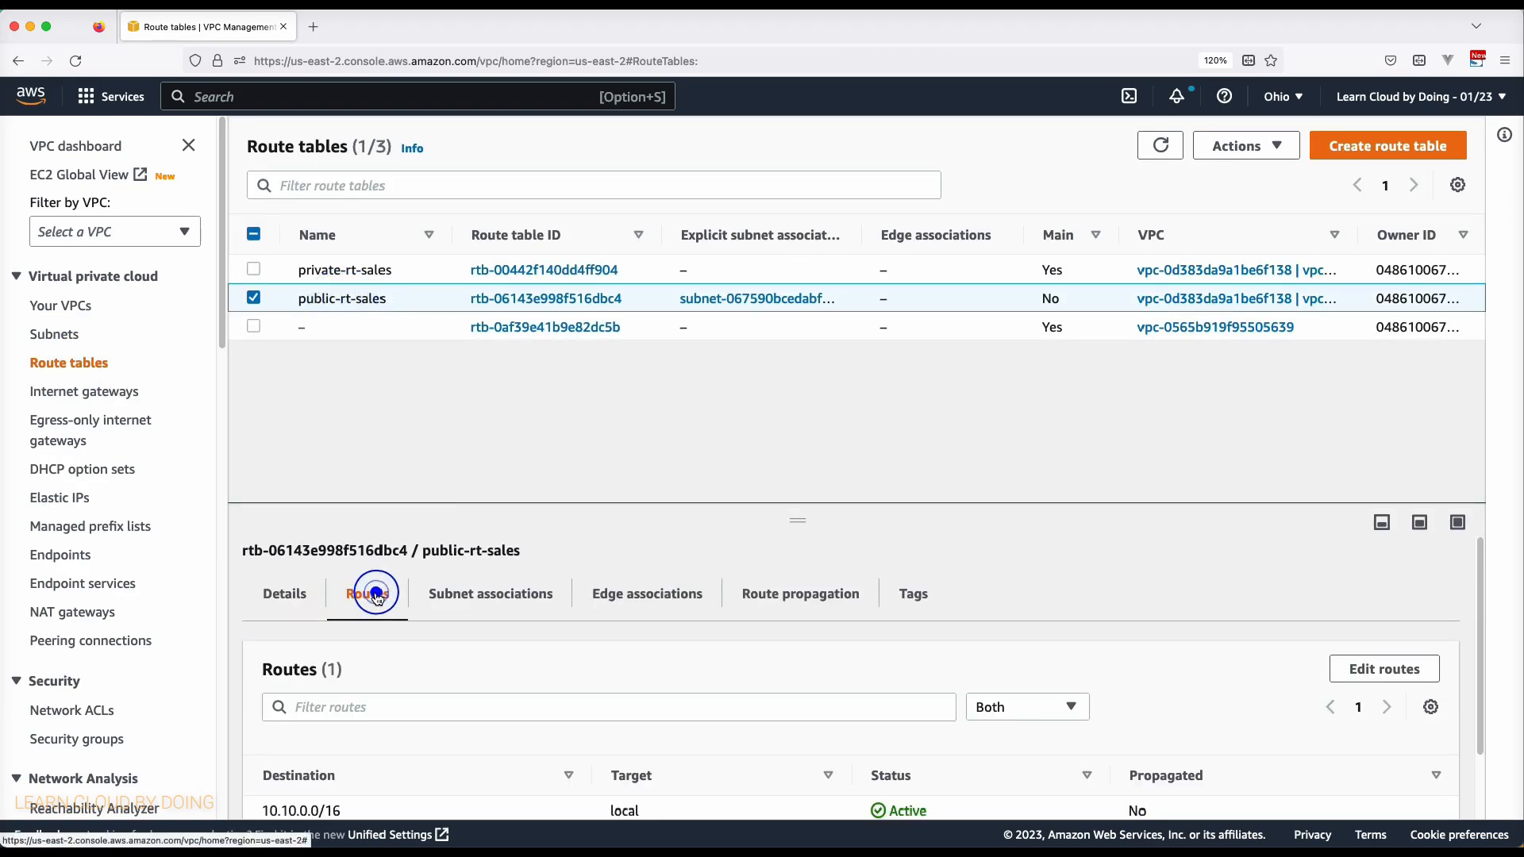
left_click(1418, 669)
left_click(108, 375)
left_click(112, 372)
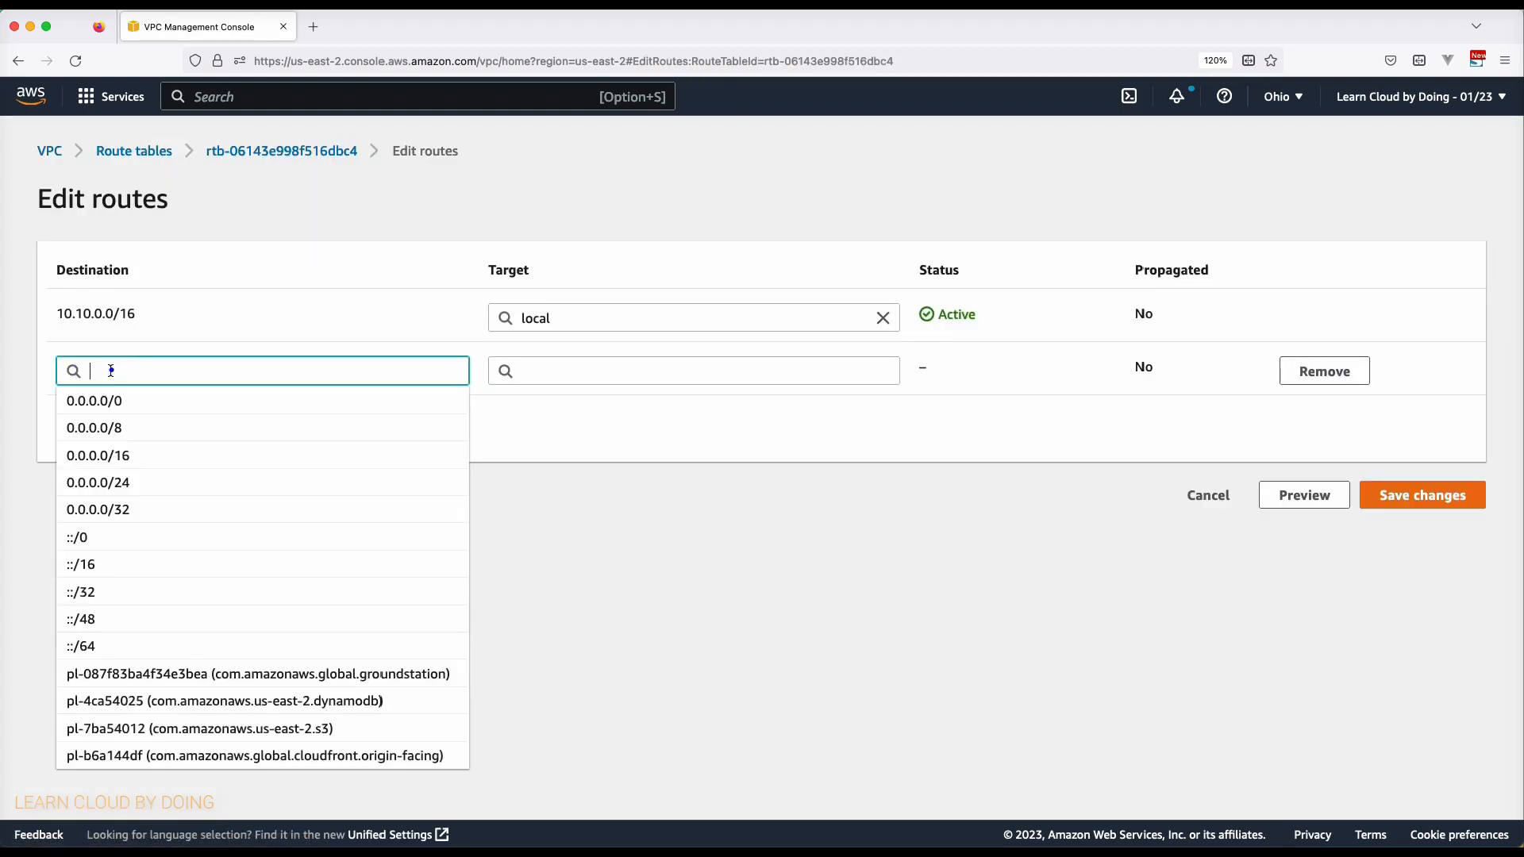
left_click(119, 399)
left_click(707, 374)
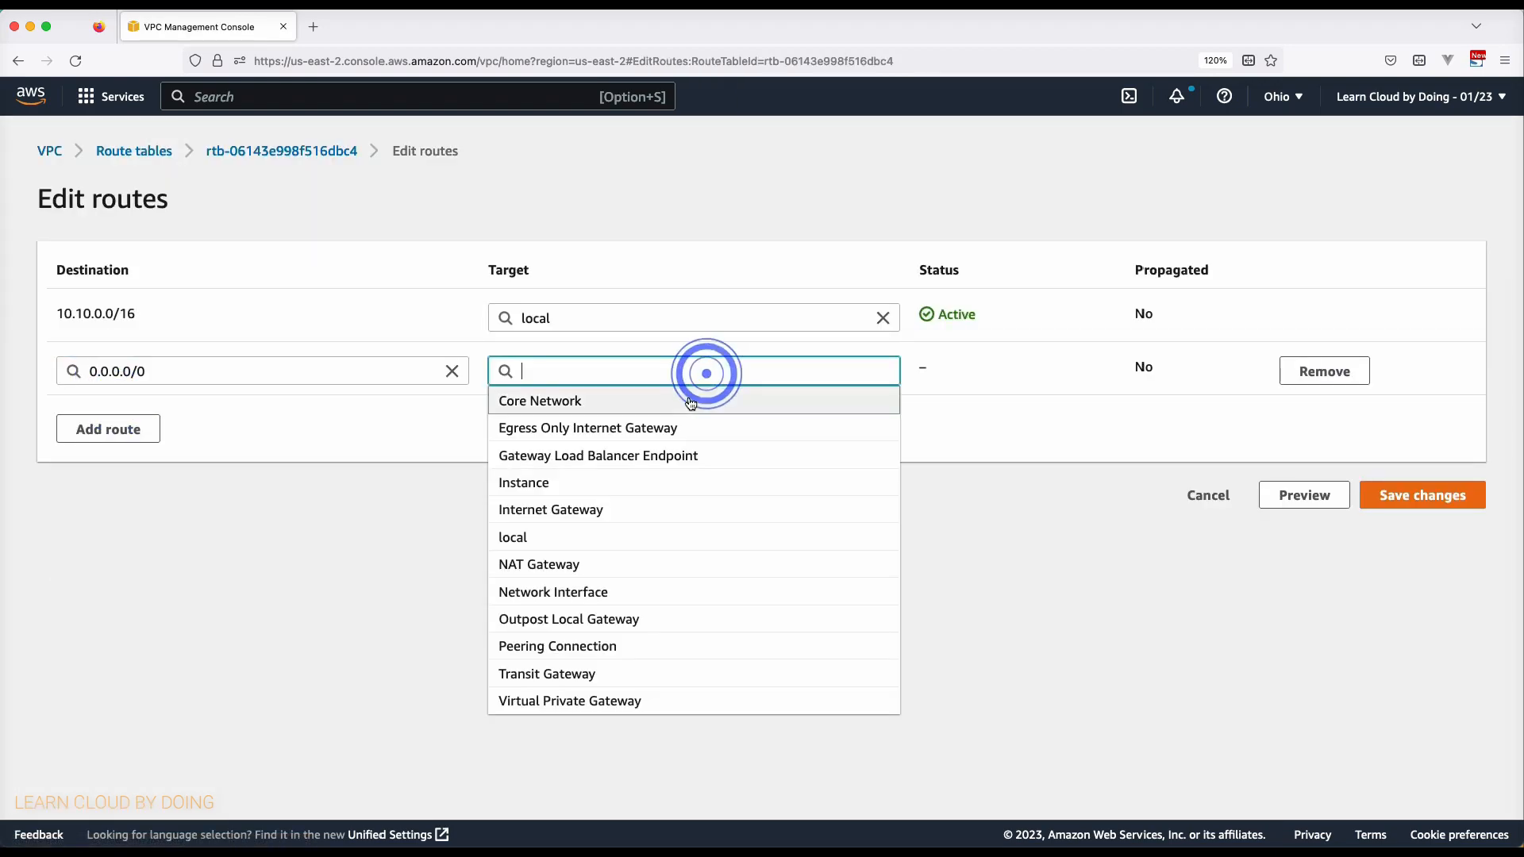
left_click(630, 503)
left_click(640, 401)
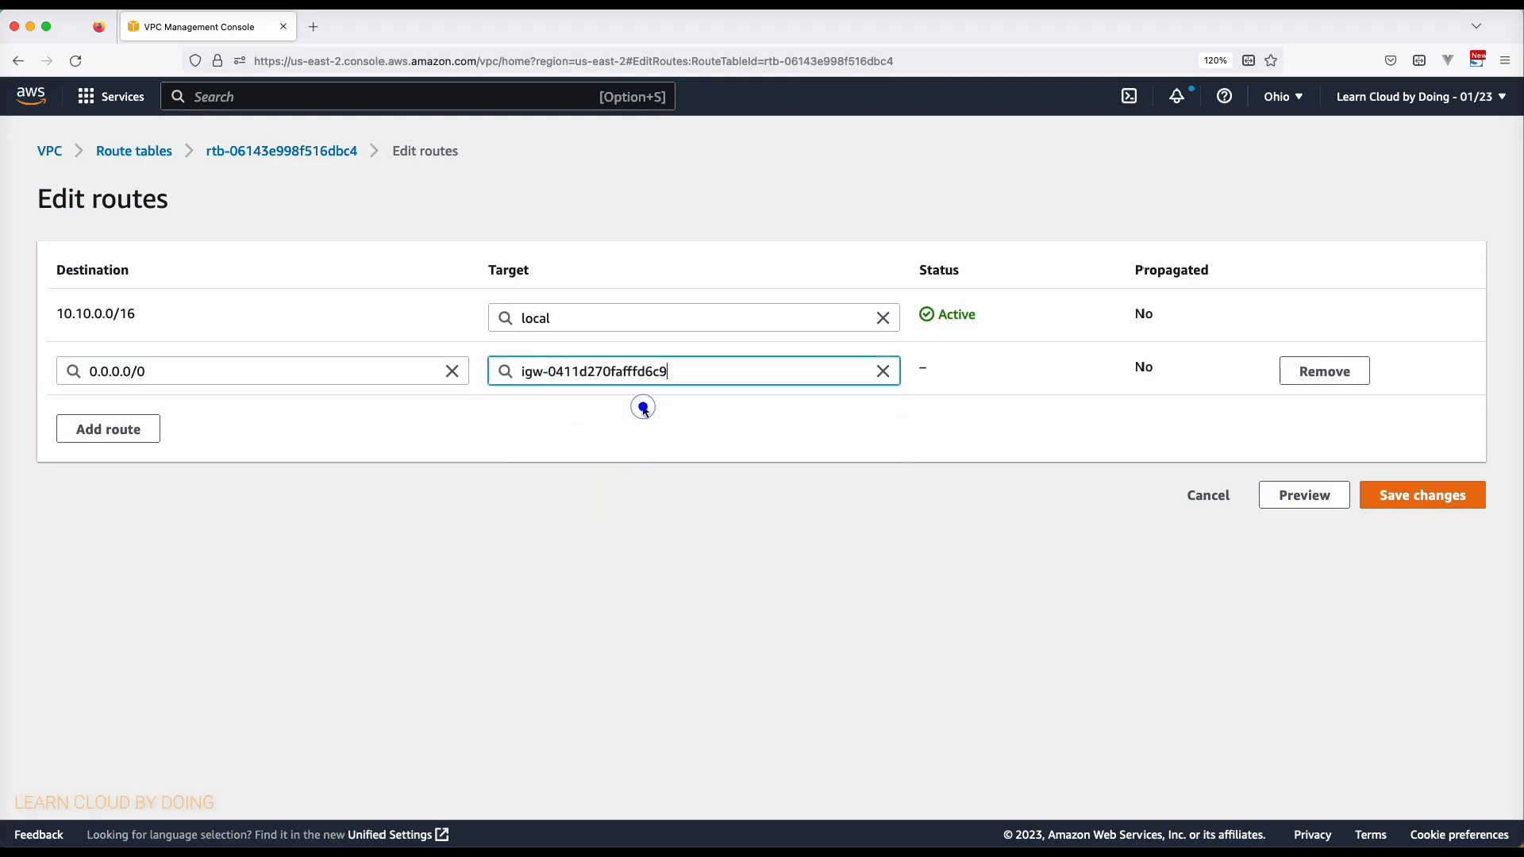
left_click(1432, 498)
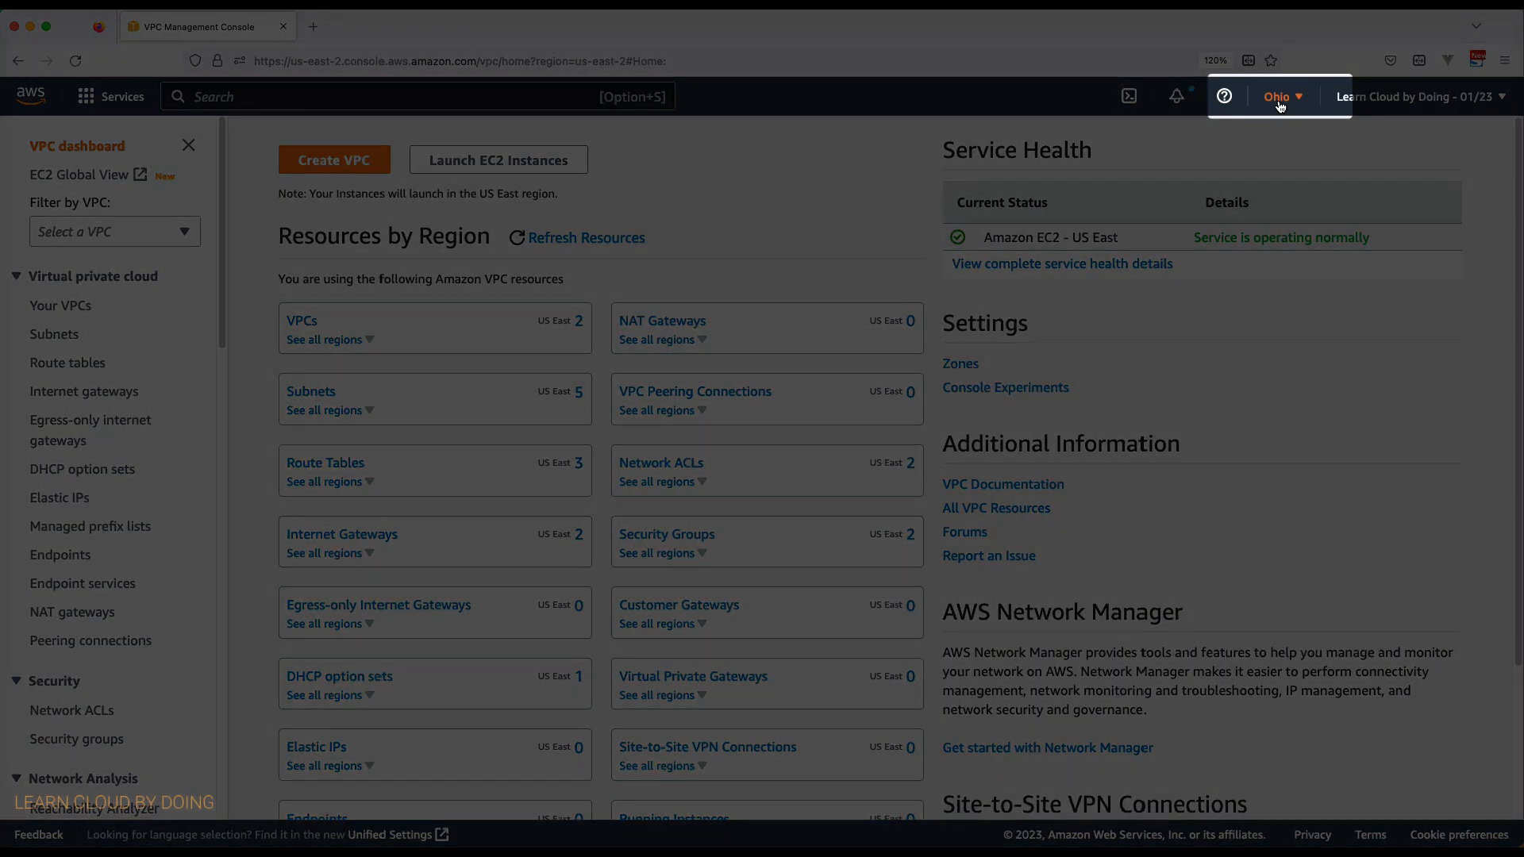
Switch to the Canada (Central) region and start a VPC-only resource named vpc-sales-canada
left_click(1280, 100)
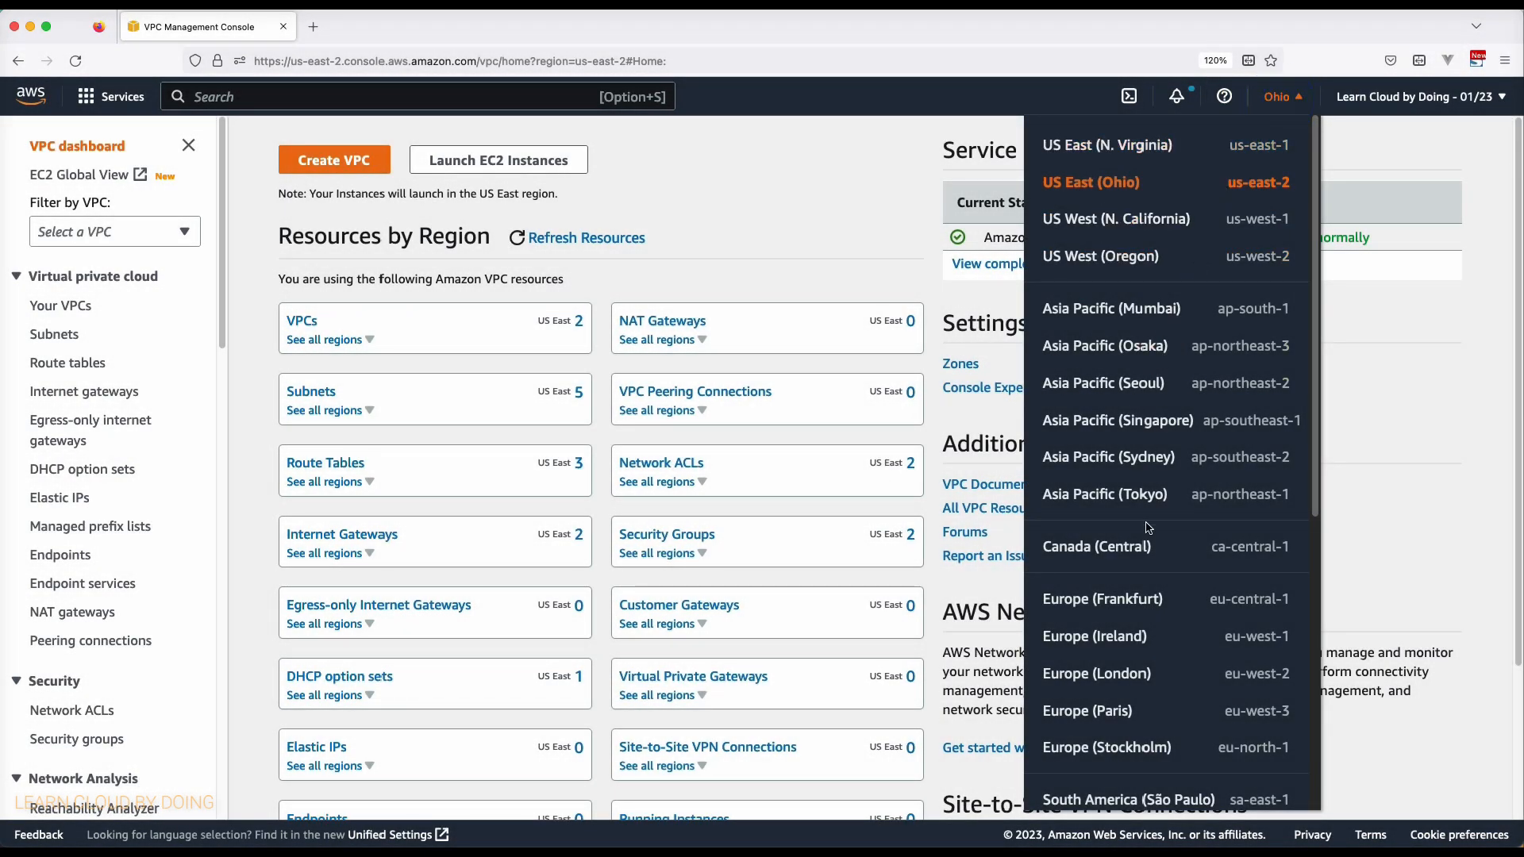
left_click(1148, 547)
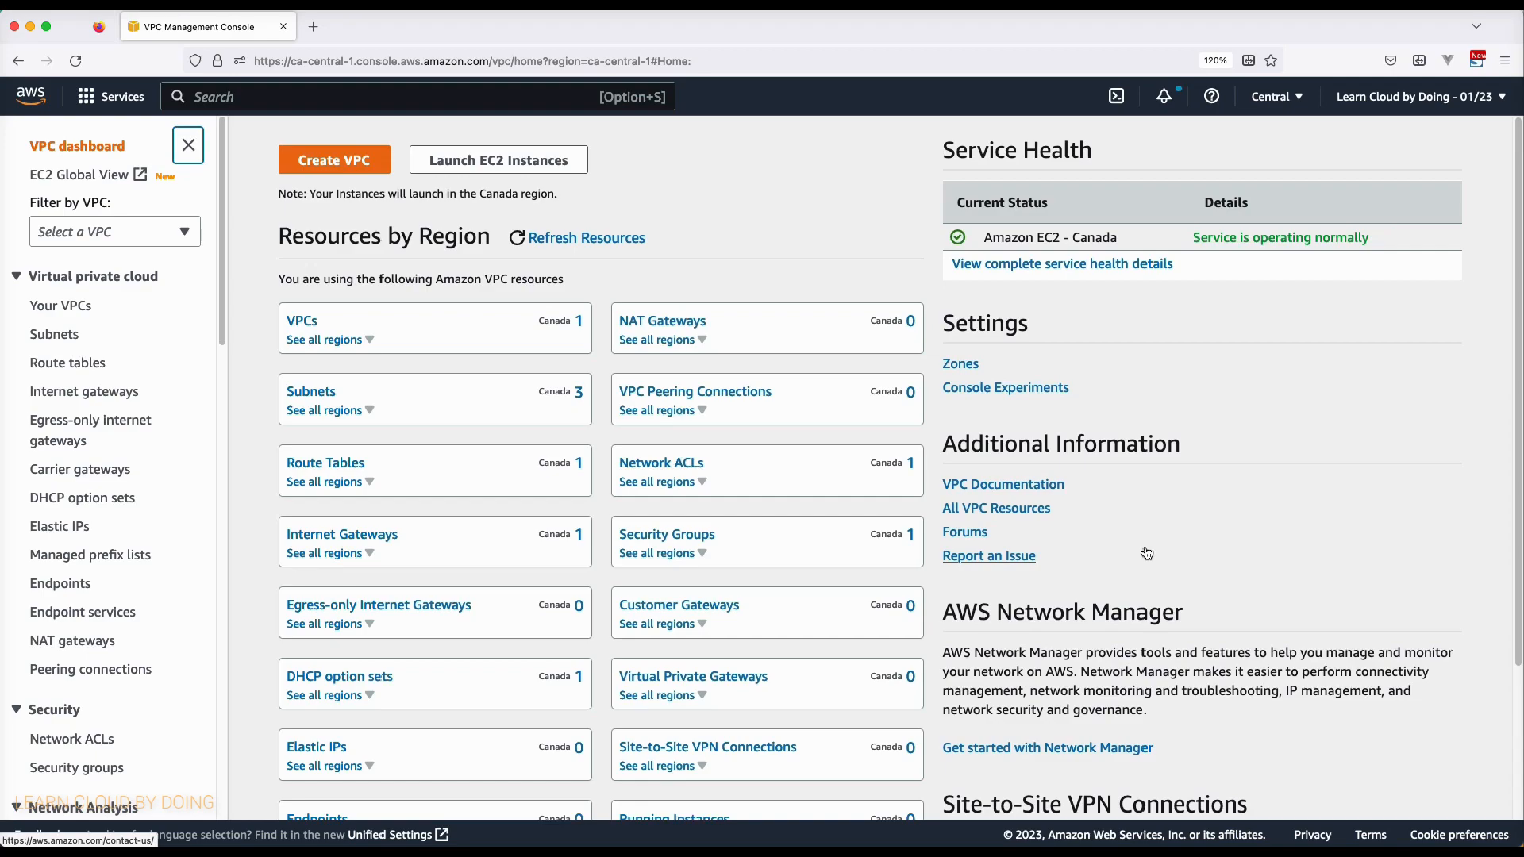
left_click(334, 160)
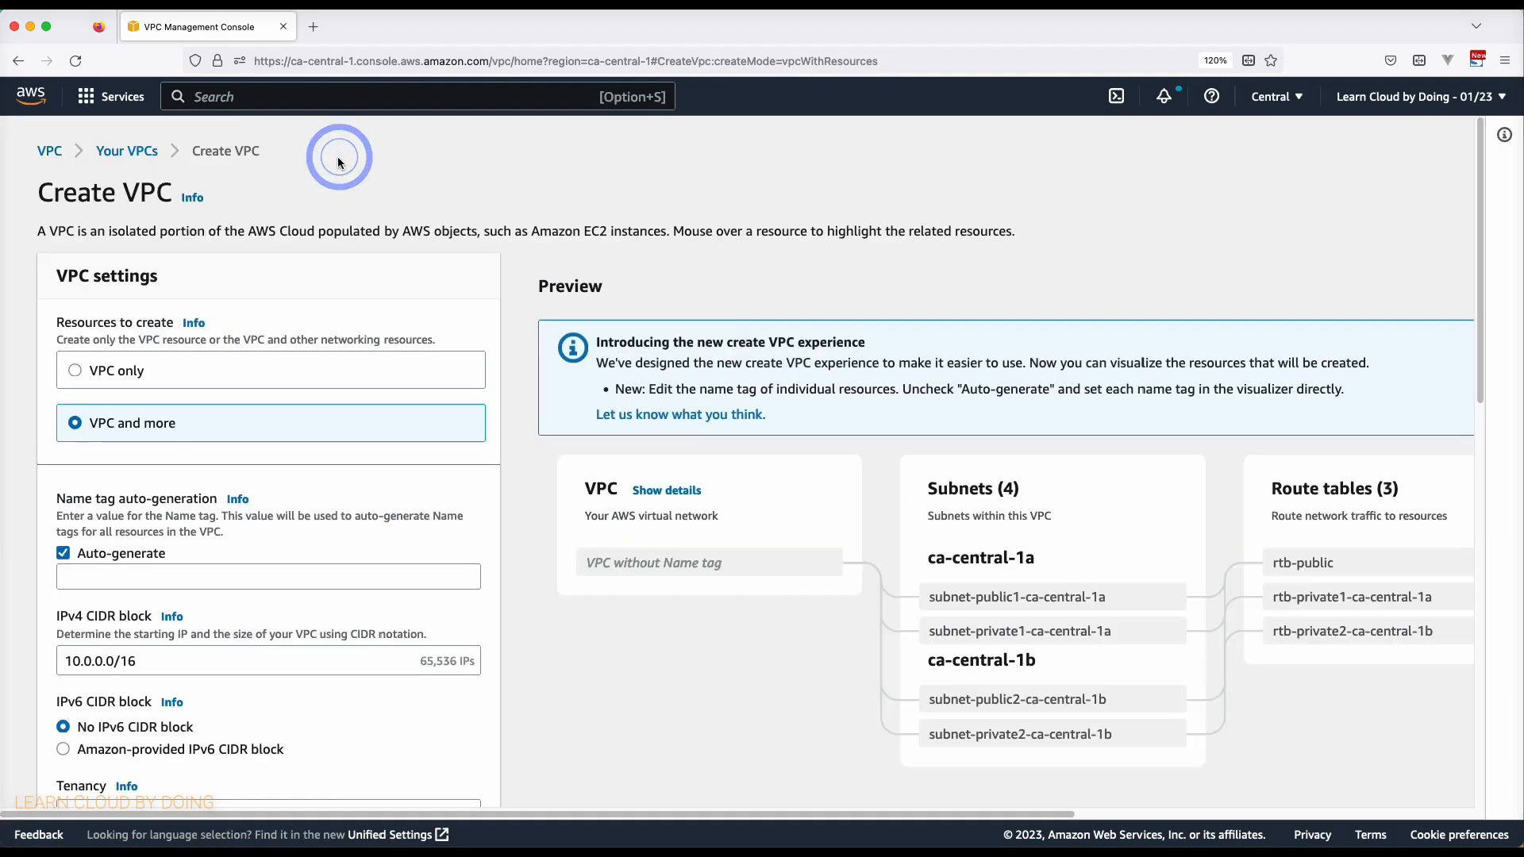
left_click(214, 370)
left_click(188, 457)
type("vpc-sales-canada")
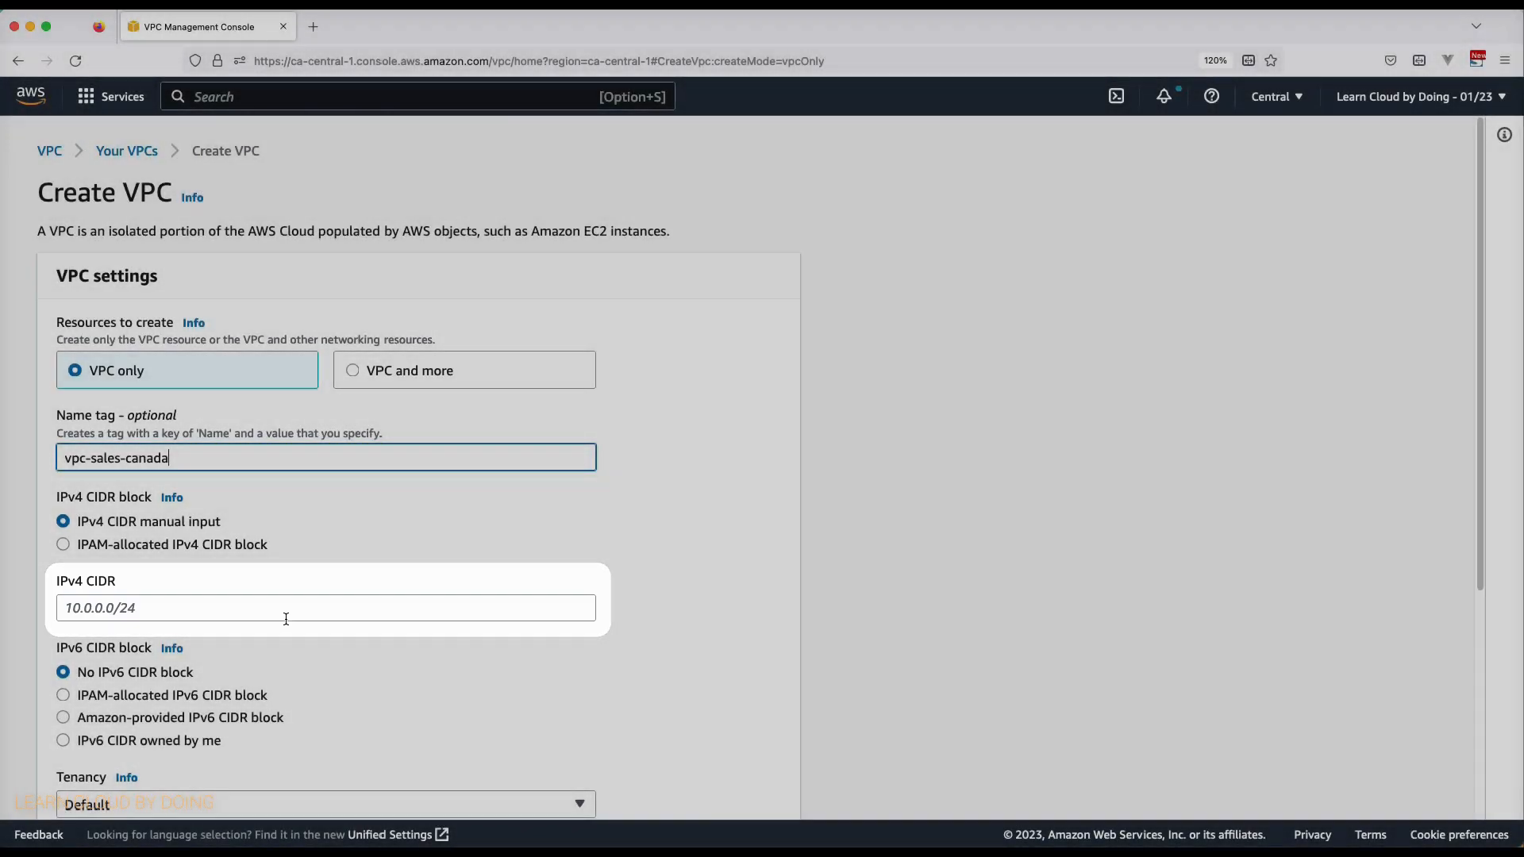
Set the new VPC's IPv4 CIDR to 10.20.0.0/16 and create the VPC
left_click(286, 616)
type("10.20.0.0/16")
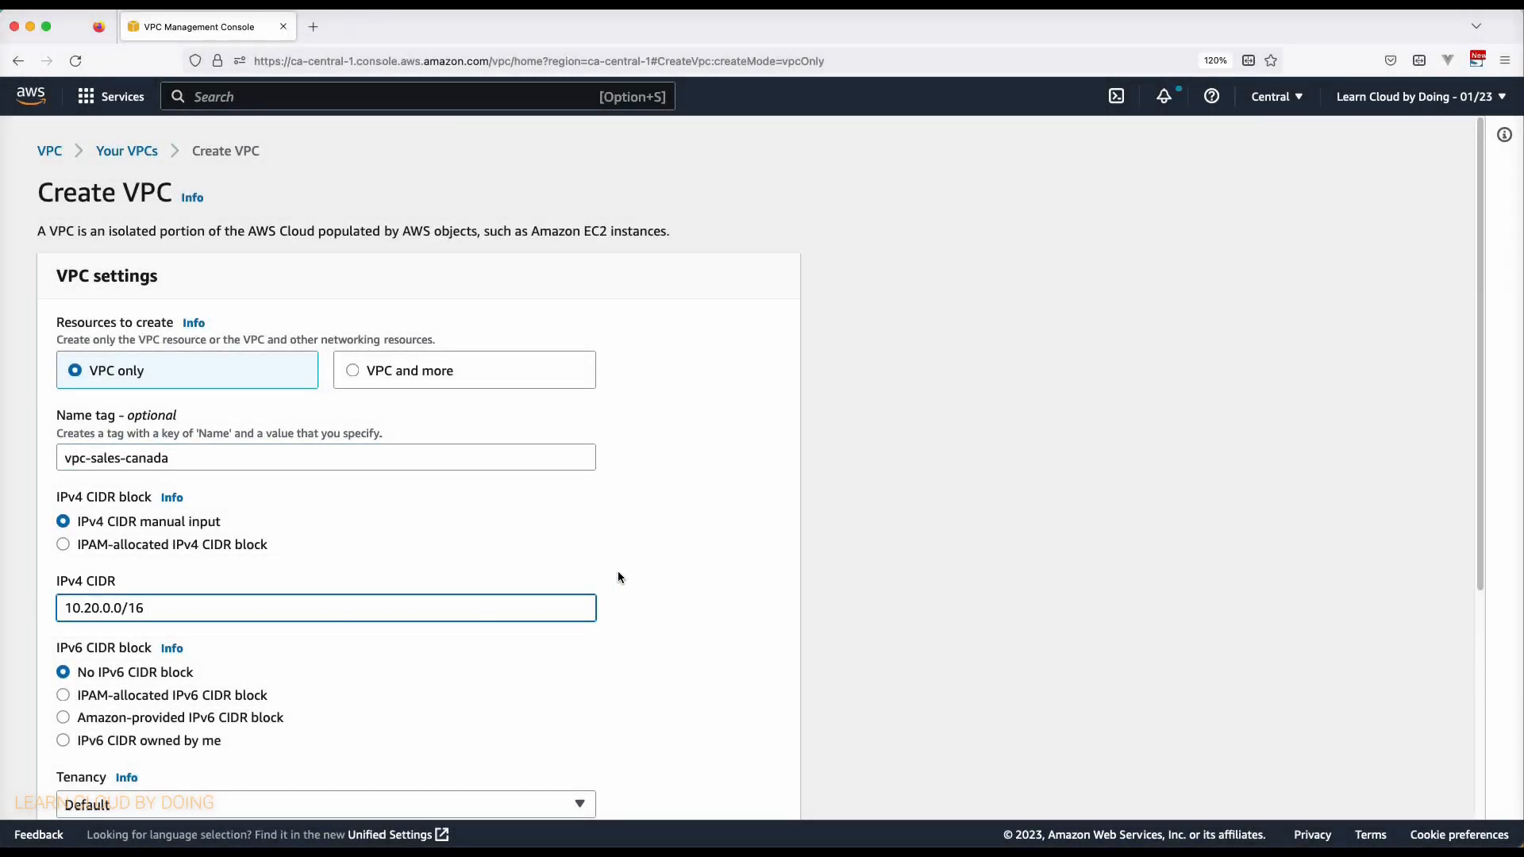
scroll(617, 570, "down", 5)
left_click(789, 784)
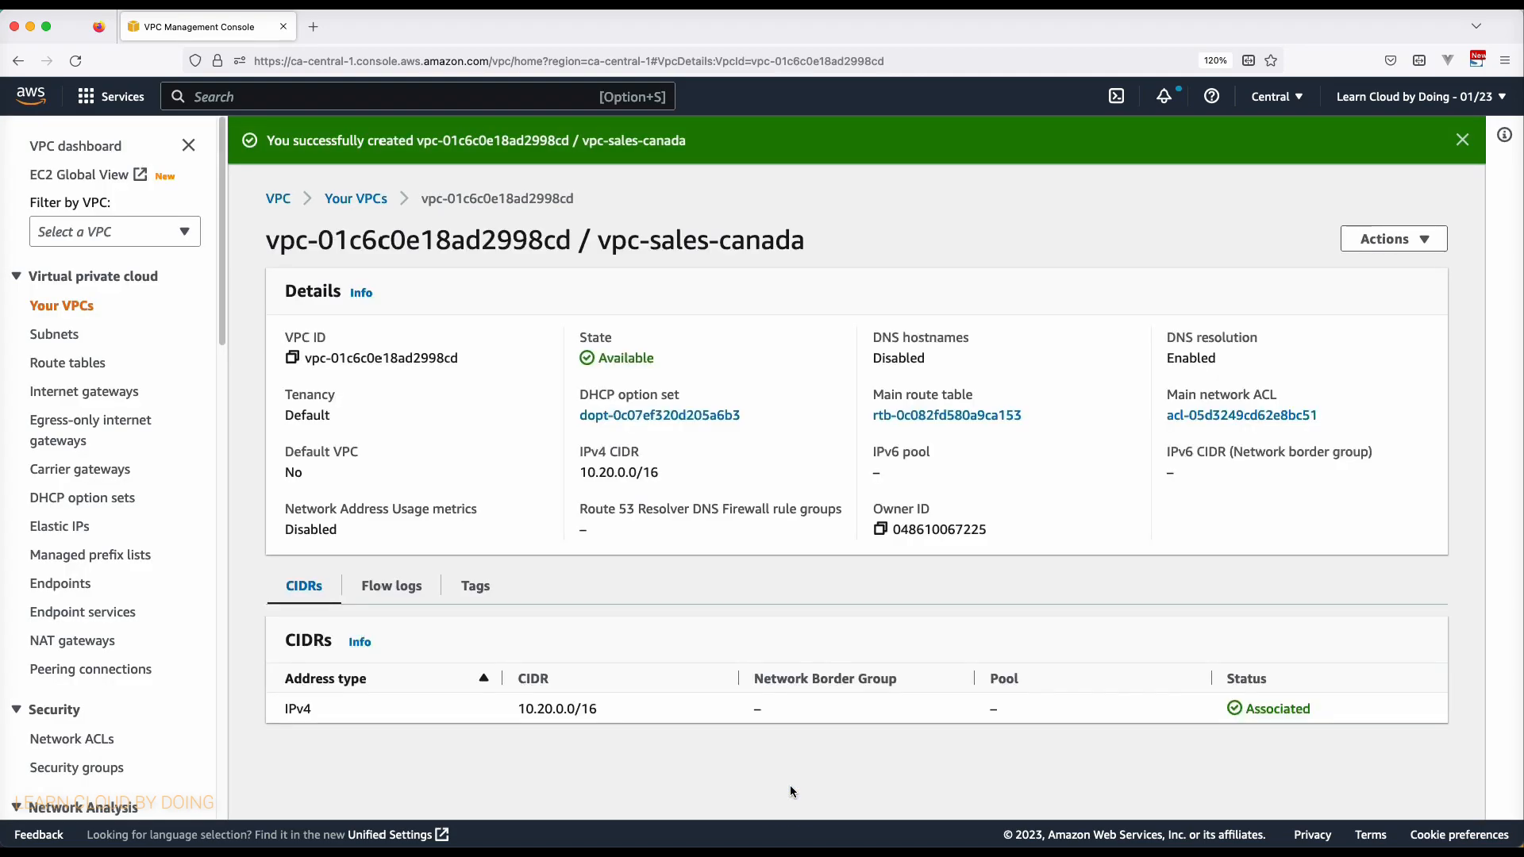
left_click(1462, 140)
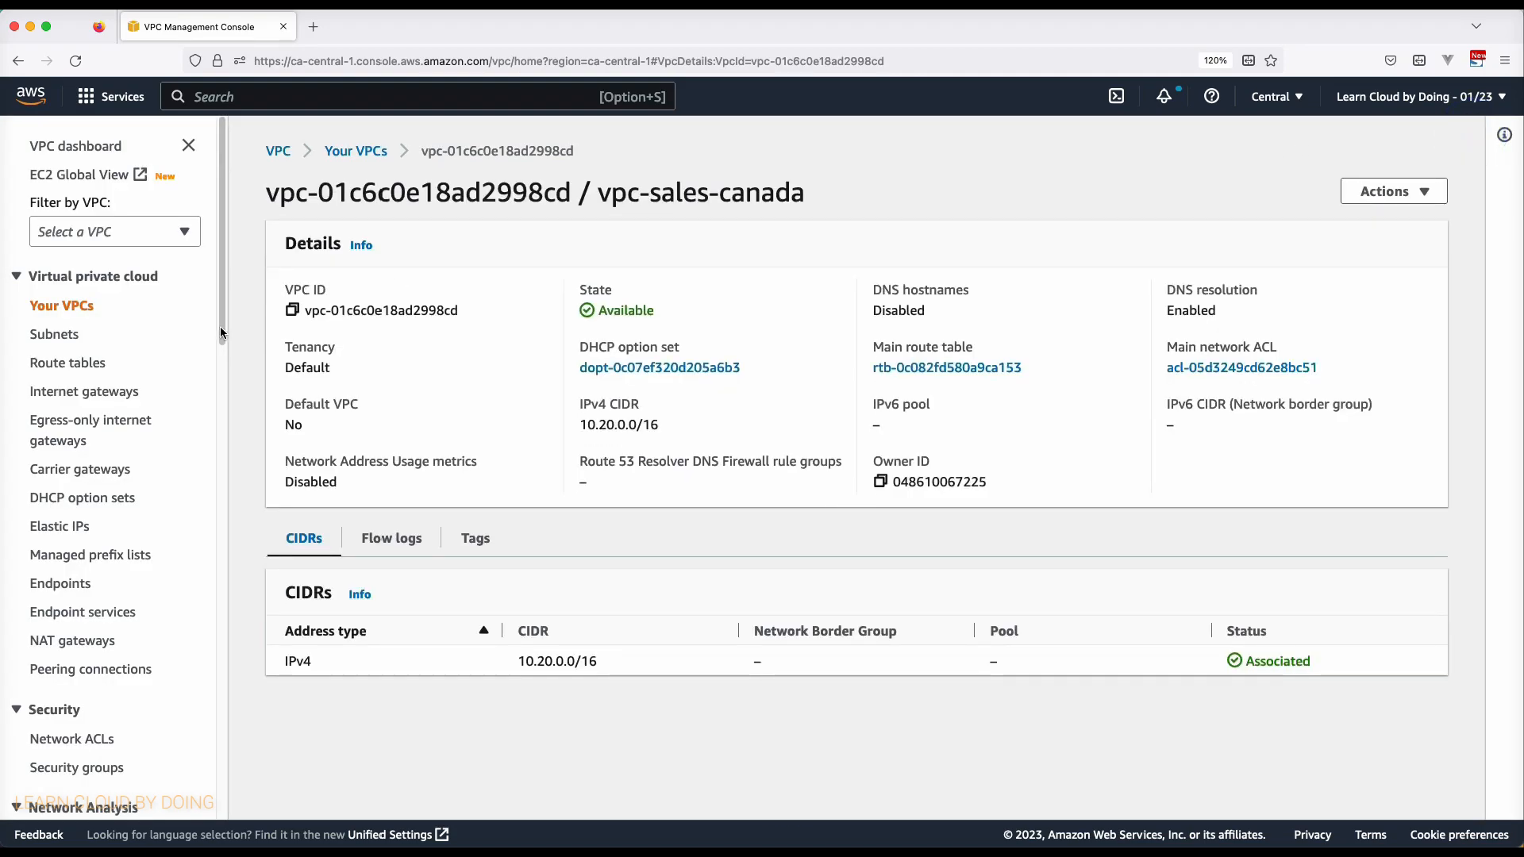
Start a subnet in the vpc-sales-canada VPC and name it private-subnet-sales
left_click(55, 335)
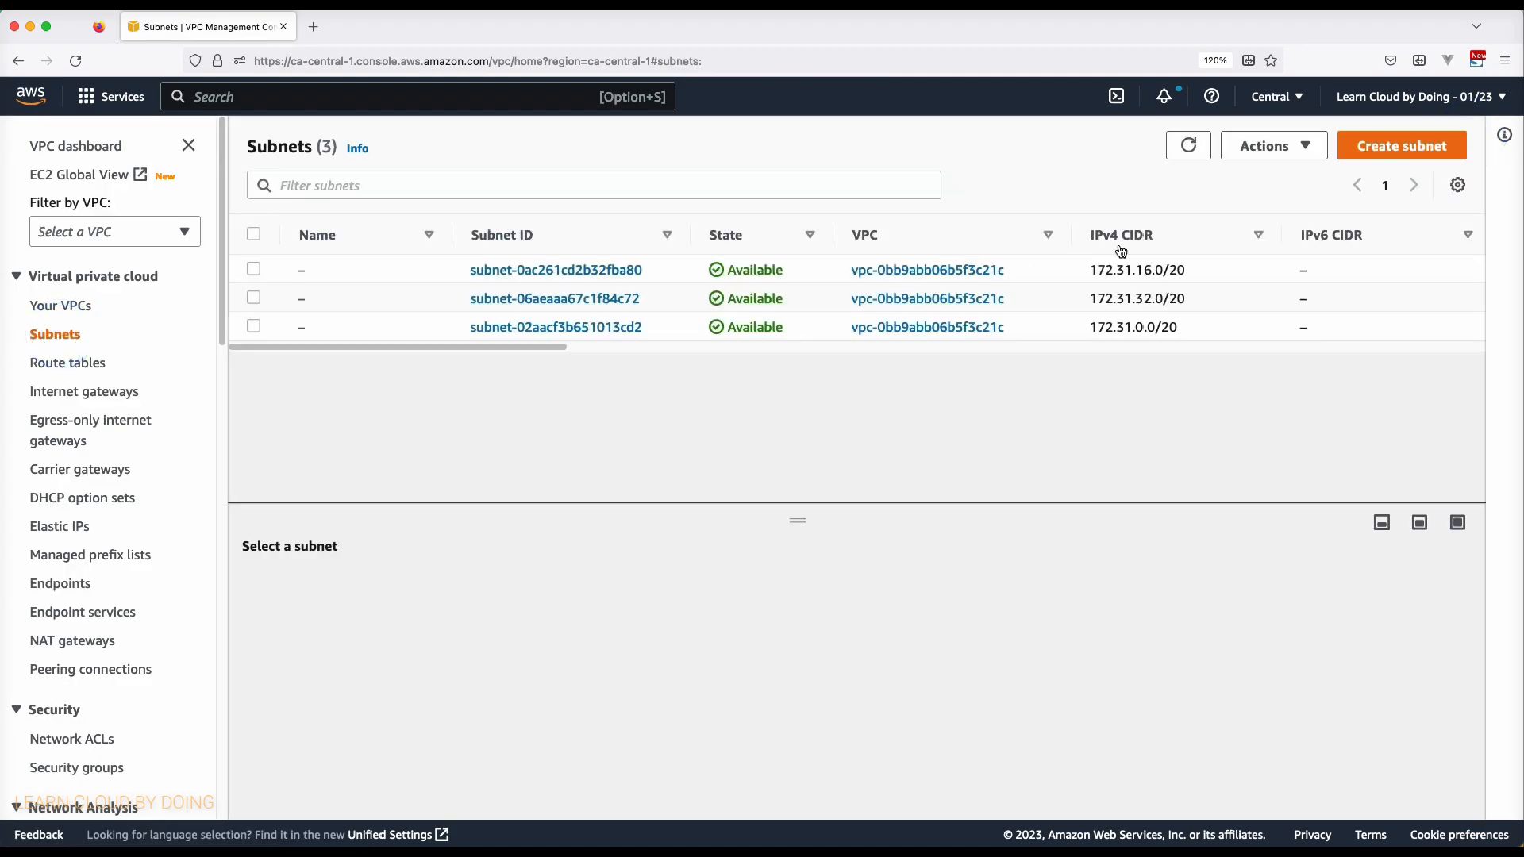
left_click(1426, 151)
left_click(241, 355)
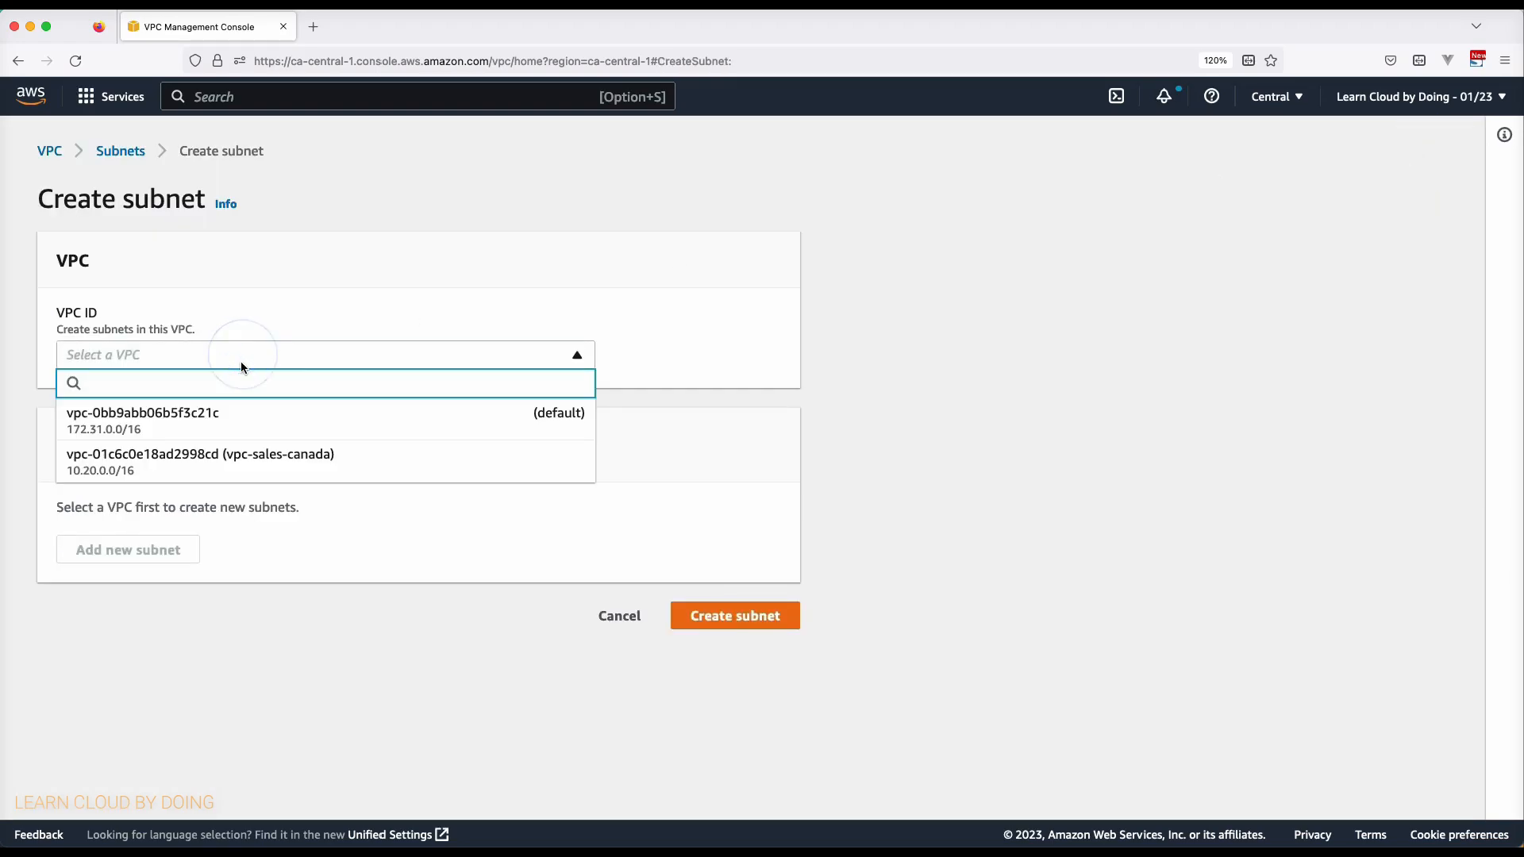
left_click(309, 454)
left_click(296, 666)
type("private-")
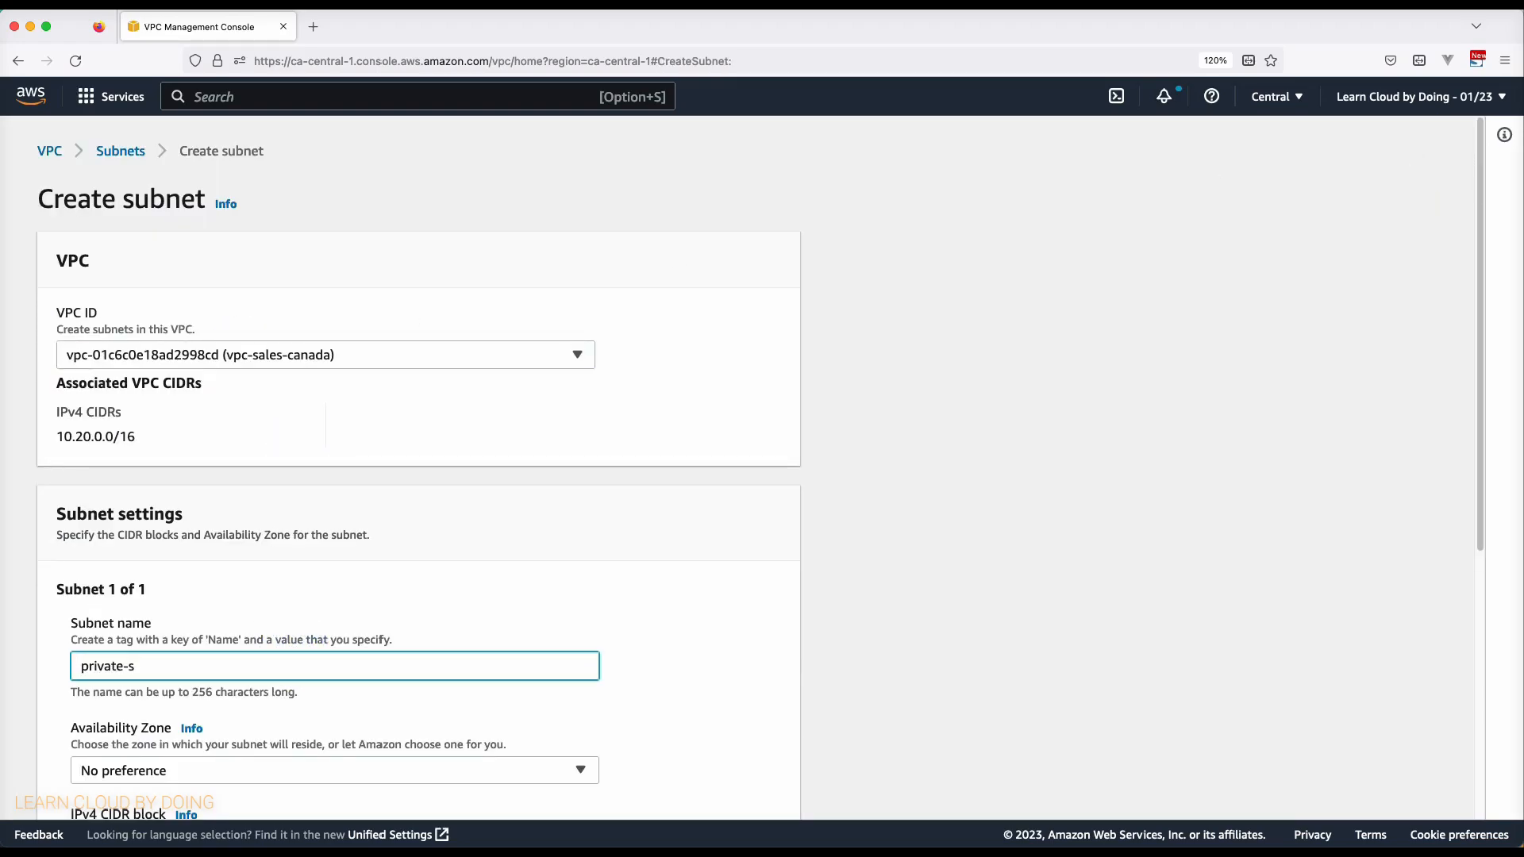
type("subnet-sales")
Set the private subnet's IPv4 CIDR block to 10.20.1.0/24 and create the subnet
scroll(854, 664, "down", 5)
left_click(344, 443)
type("10.20.1.0/24")
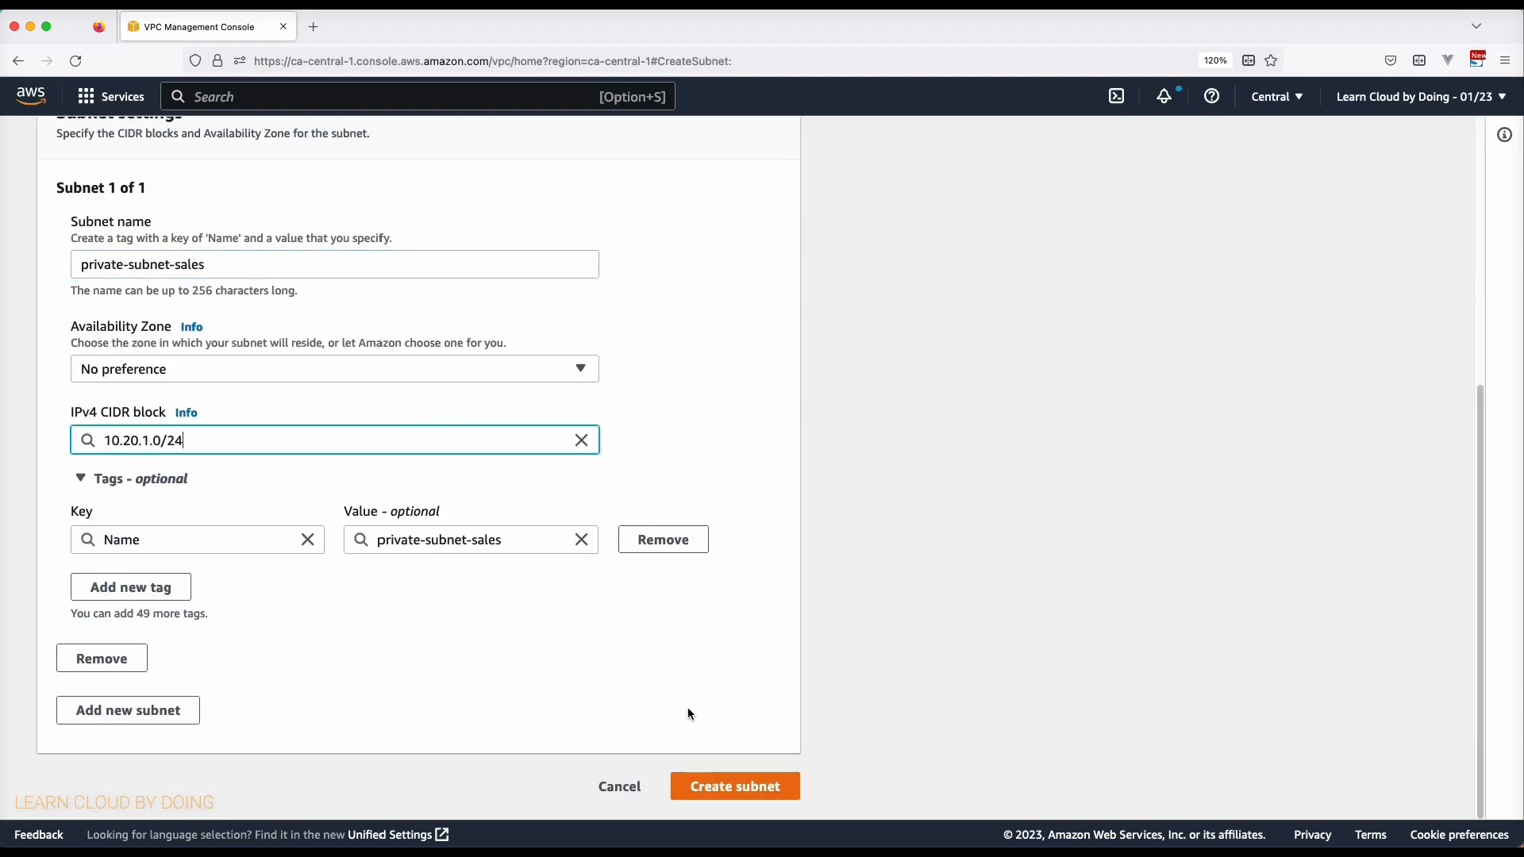
left_click(757, 784)
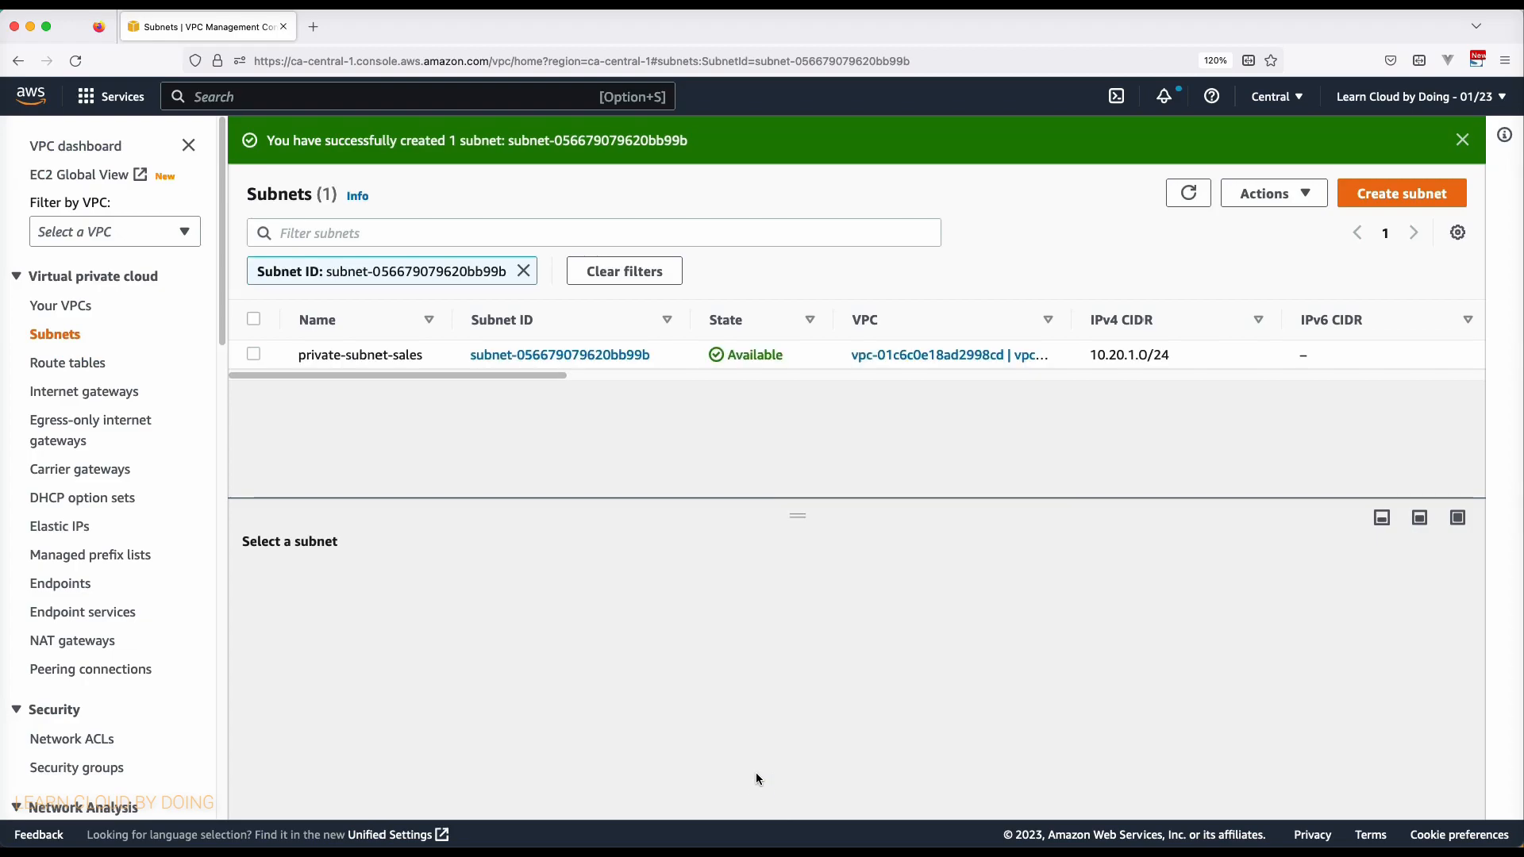
Start another subnet in the vpc-sales-canada VPC and name it public-subnet-sales
left_click(1385, 194)
left_click(364, 355)
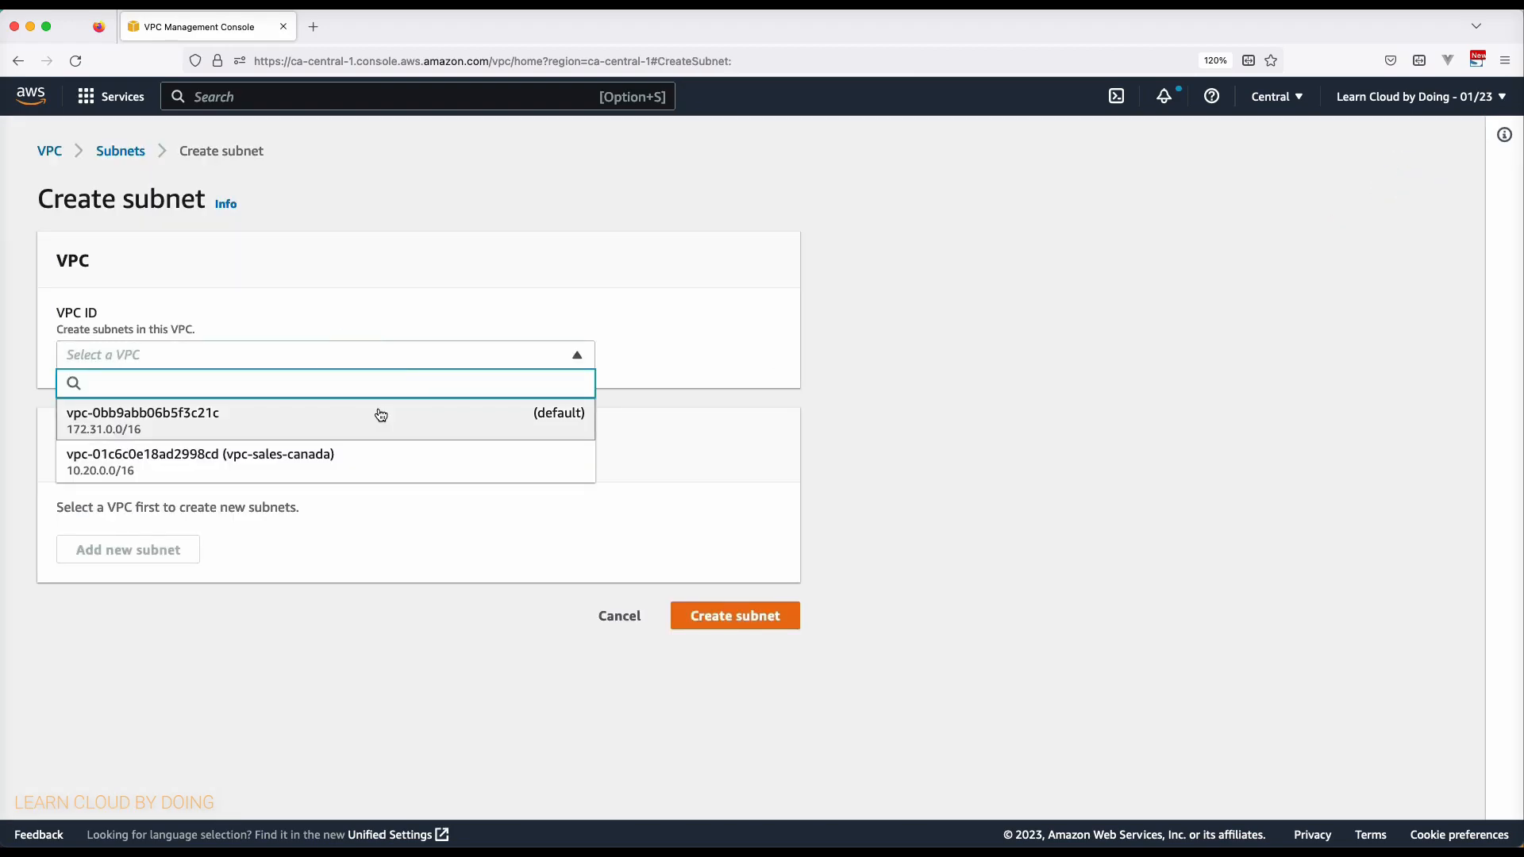
left_click(377, 459)
left_click(253, 667)
type("public-subnet-sales")
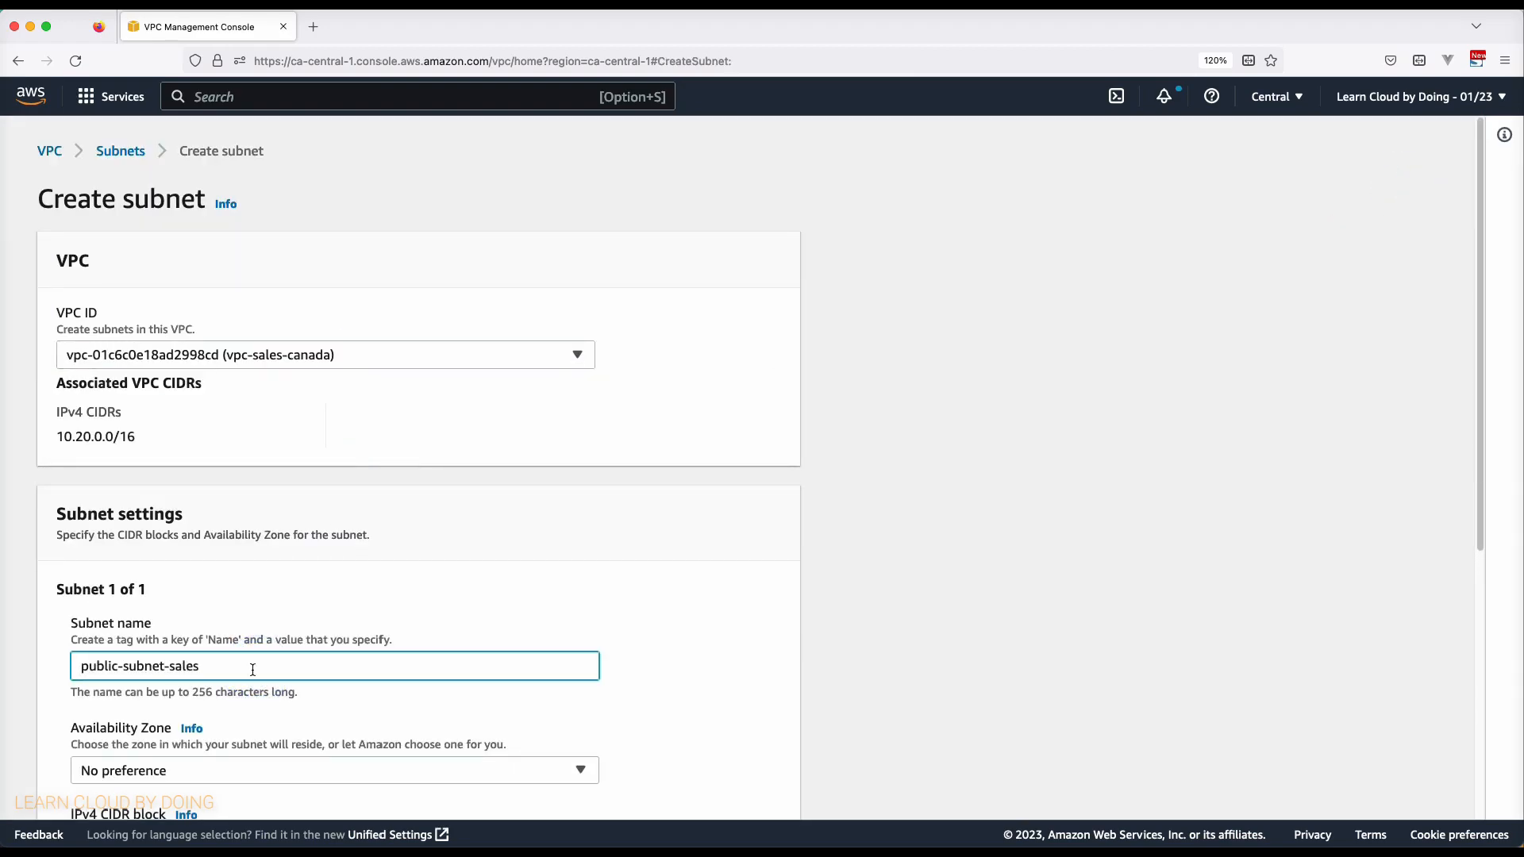
Set the public subnet's IPv4 CIDR block to 10.20.2.0/24 and create the subnet
scroll(344, 531, "down", 5)
left_click(310, 527)
type("10.20")
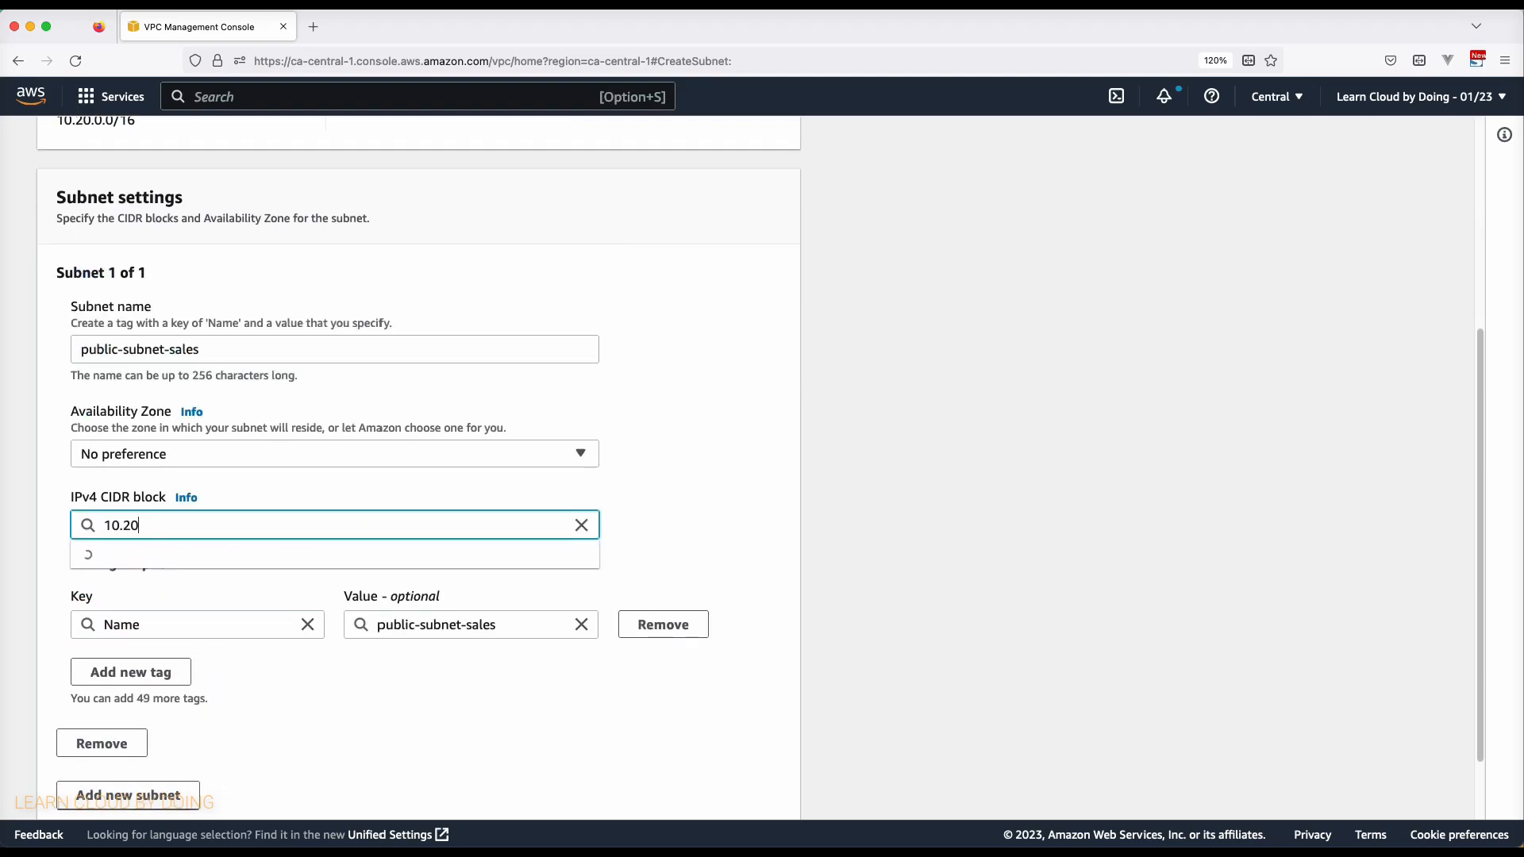
type(".2.0/24")
scroll(658, 522, "down", 2)
left_click(750, 786)
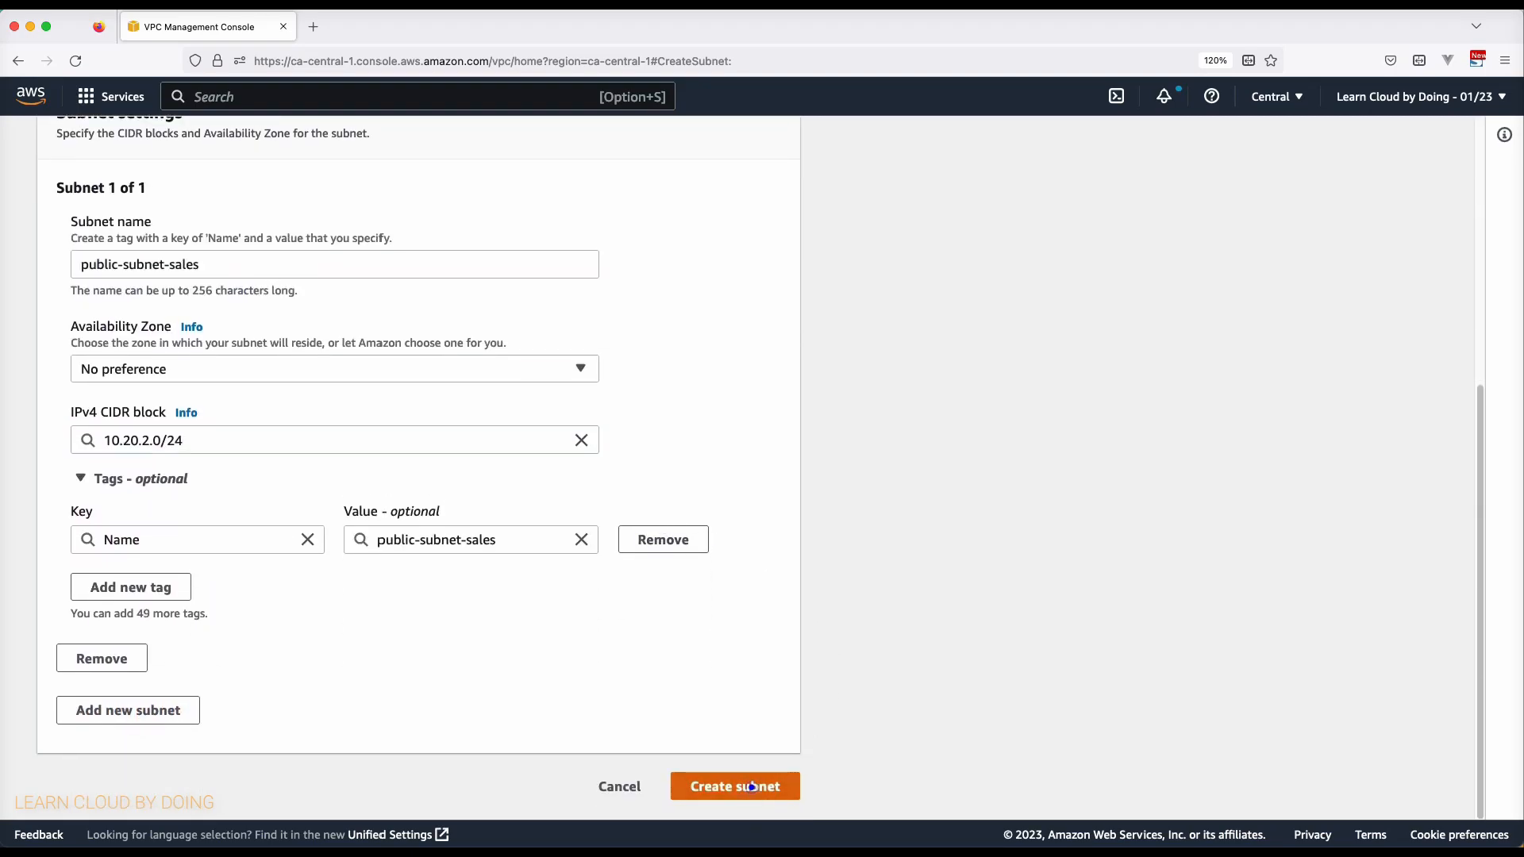
Name the main route table of the vpc-sales-canada VPC private-rt-sales
left_click(65, 366)
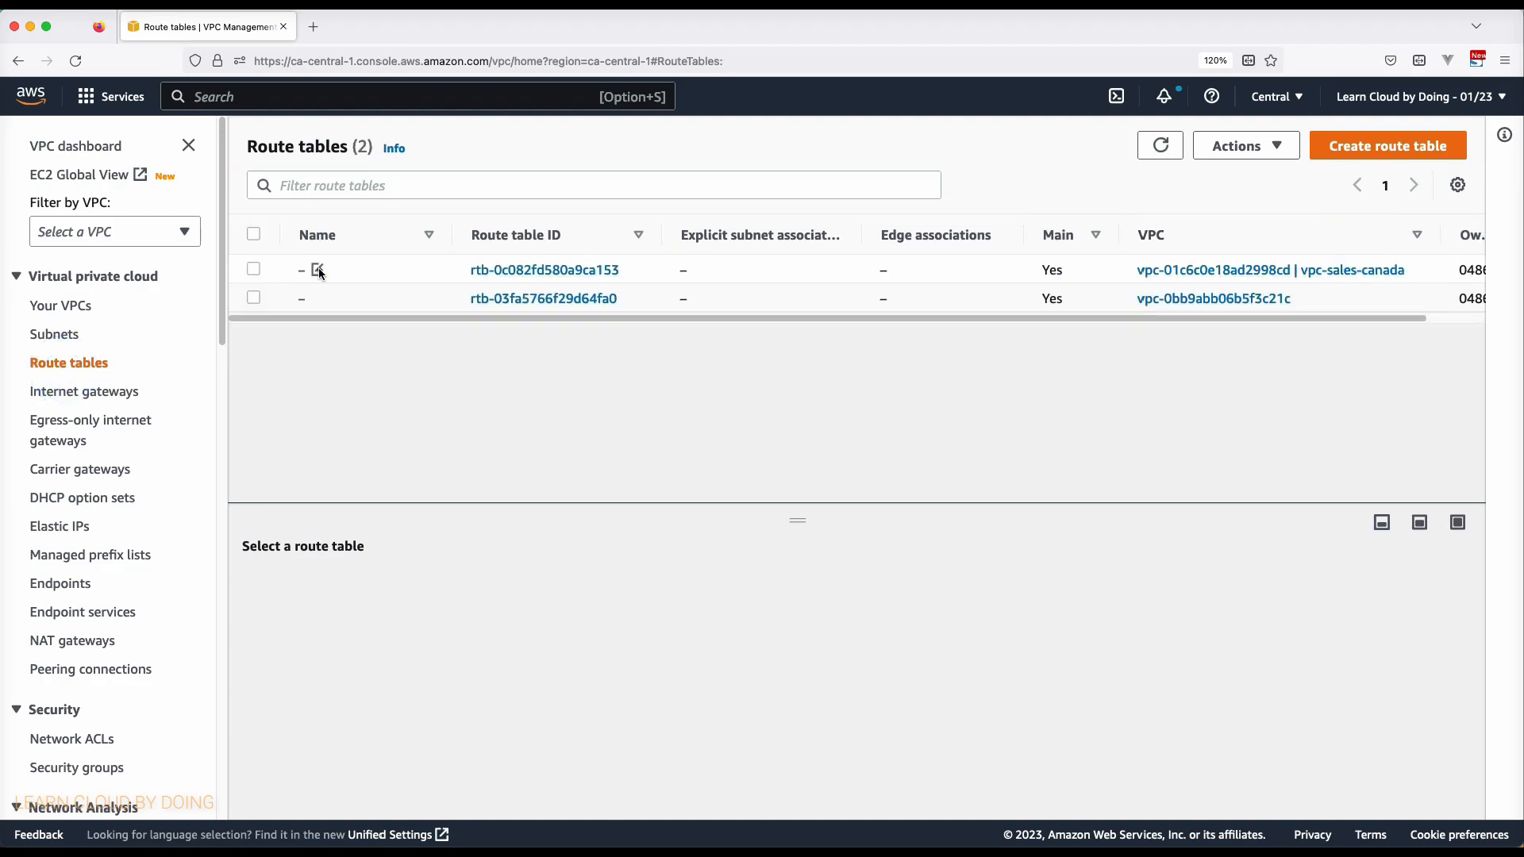
left_click(319, 271)
type("private-rt-sales")
left_click(560, 367)
Create a route table named public-rt-sales in the vpc-sales-canada VPC
left_click(1413, 148)
type("public-rt-sales")
left_click(521, 488)
left_click(402, 576)
scroll(555, 714, "down", 1)
left_click(712, 793)
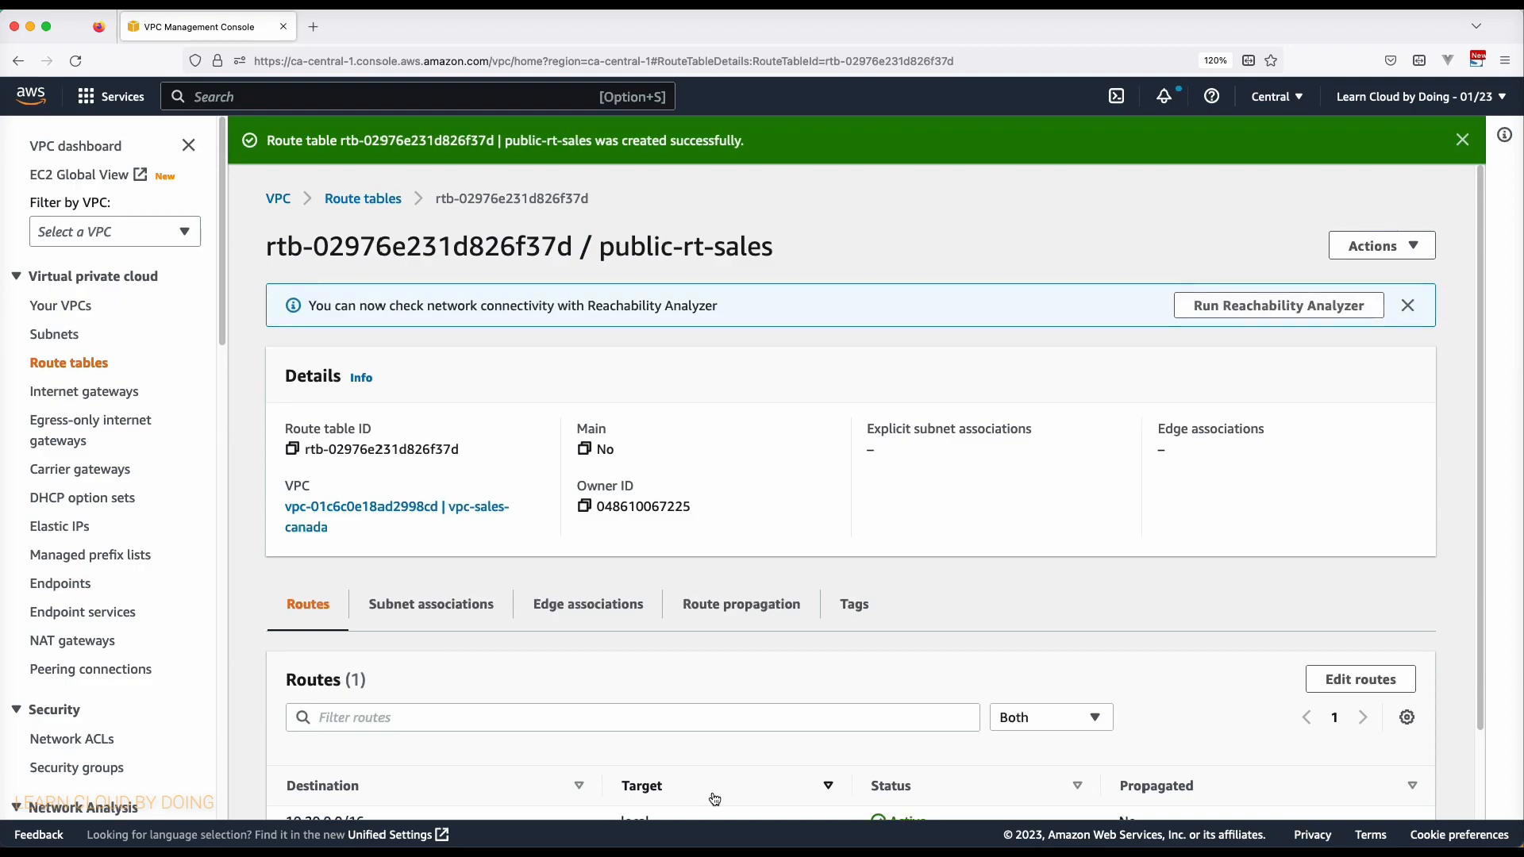
Create an internet gateway named igw-sales
left_click(86, 391)
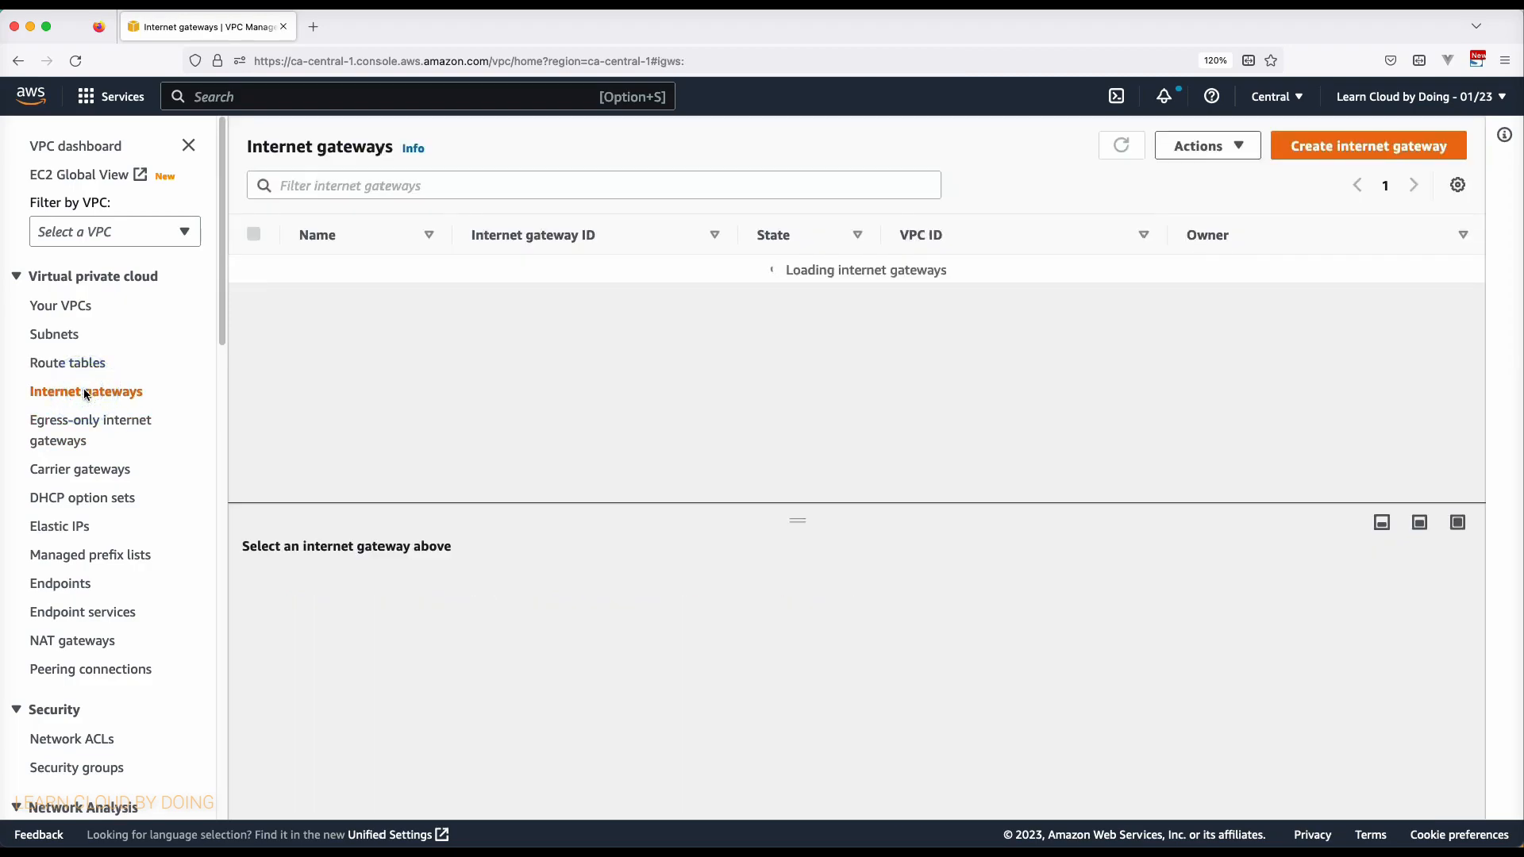
left_click(1393, 147)
left_click(388, 400)
type("i")
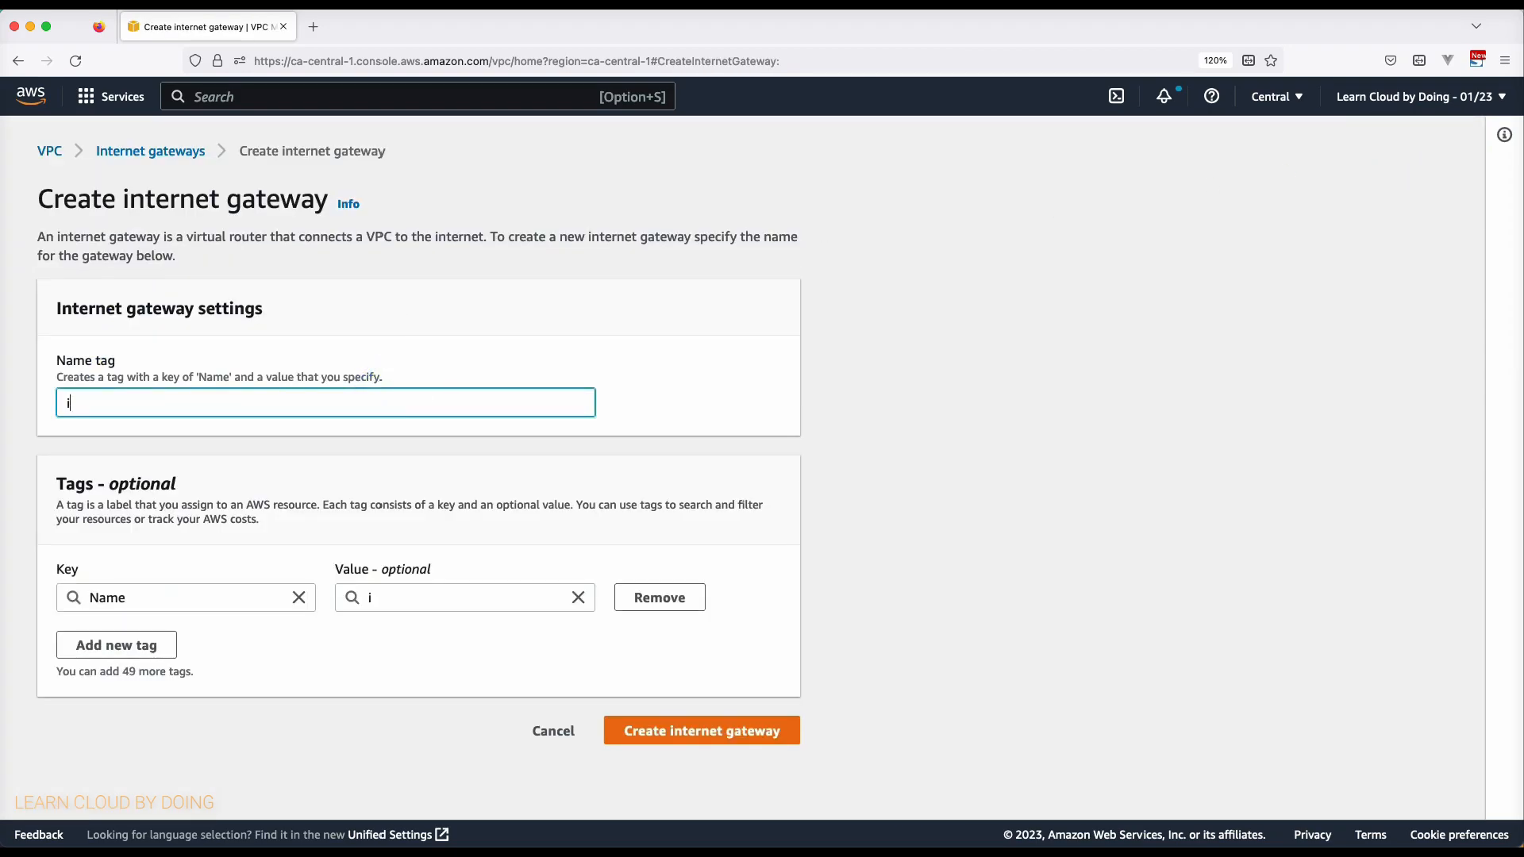
type("gw-sales")
left_click(727, 730)
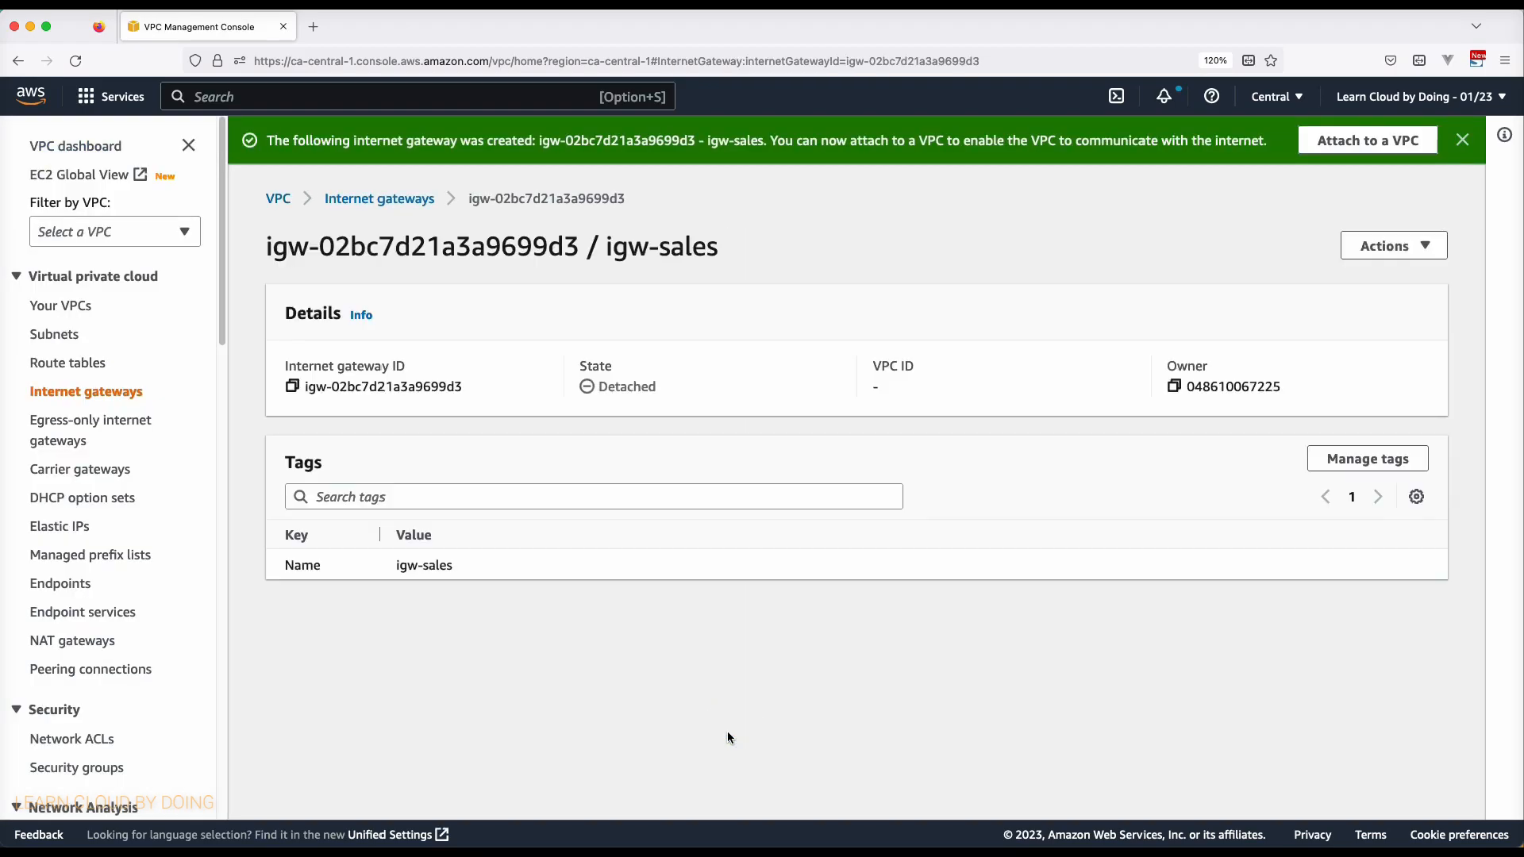
Attach the igw-sales internet gateway to the vpc-sales-canada VPC
left_click(1365, 141)
left_click(333, 378)
left_click(318, 402)
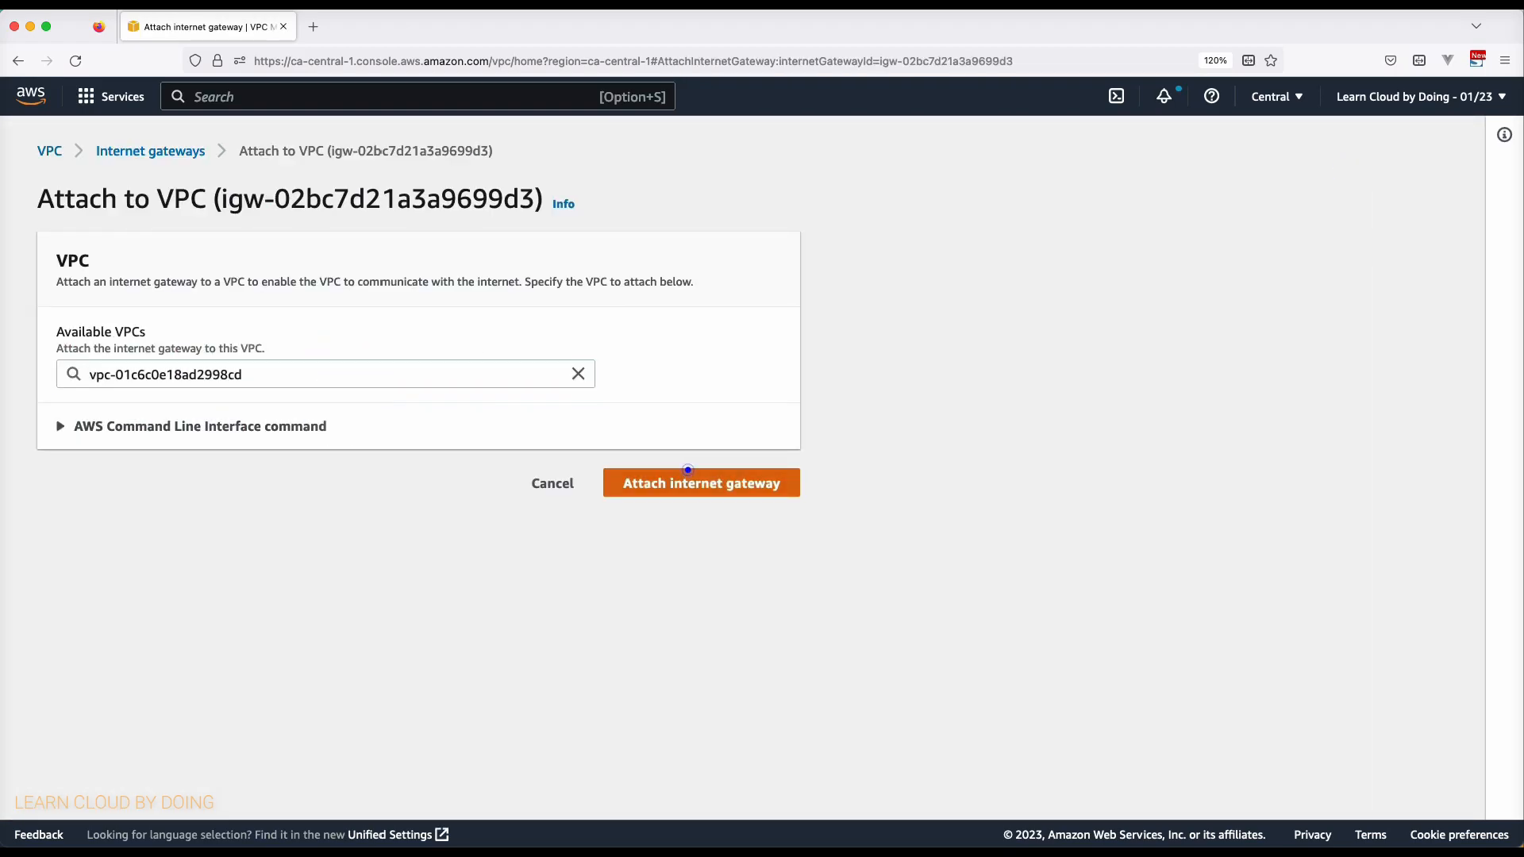
left_click(688, 476)
Add a route to the public-rt-sales route table with destination 0.0.0.0/0 targeting the igw-sales internet gateway, and save it
left_click(70, 363)
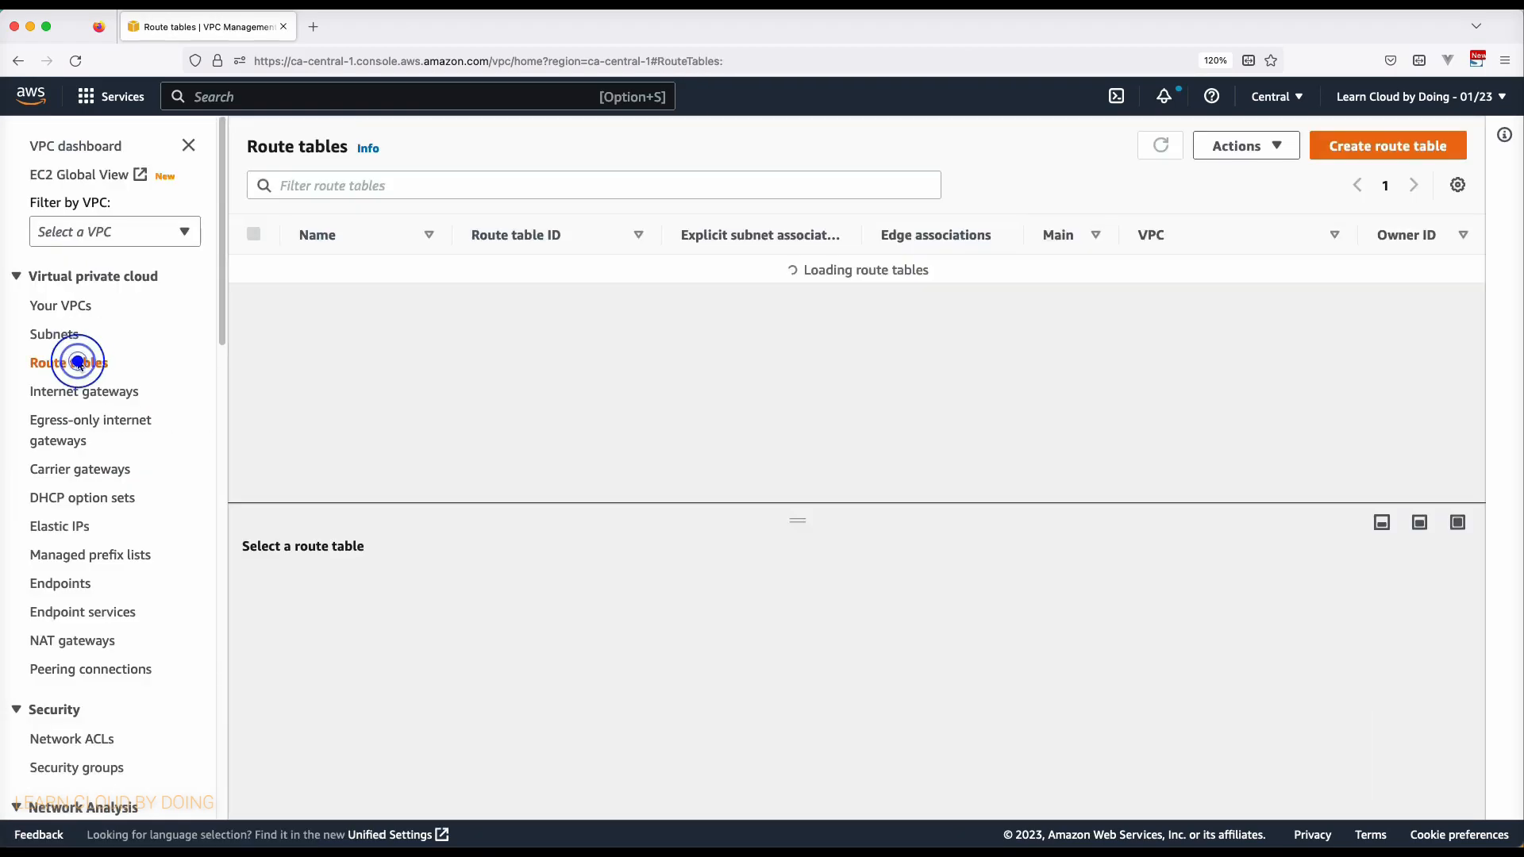
left_click(362, 300)
left_click(369, 597)
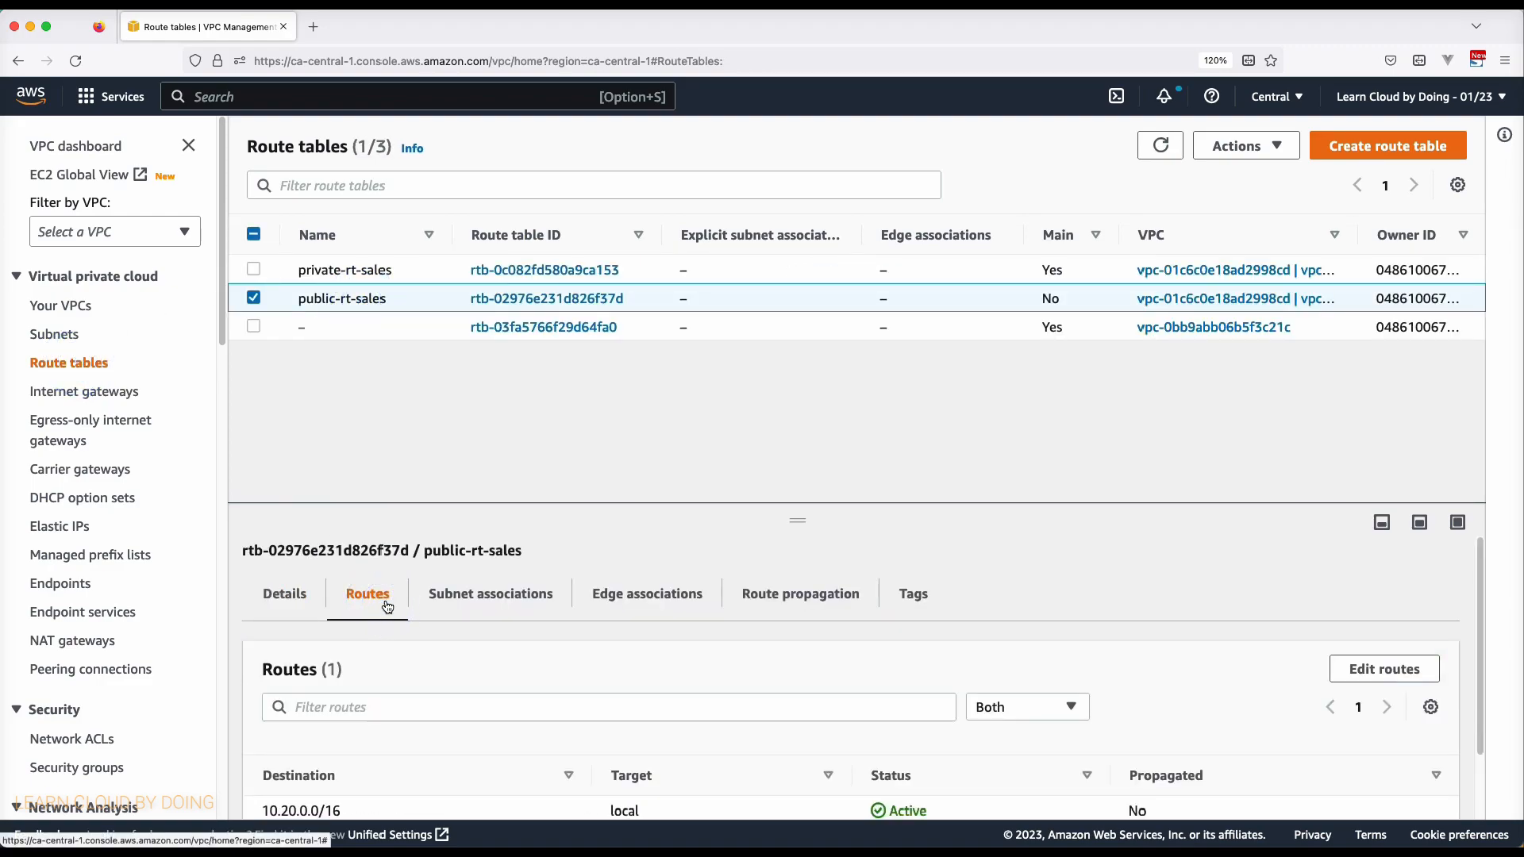
left_click(1362, 666)
left_click(106, 373)
type("0.0.0.0/0")
left_click(624, 369)
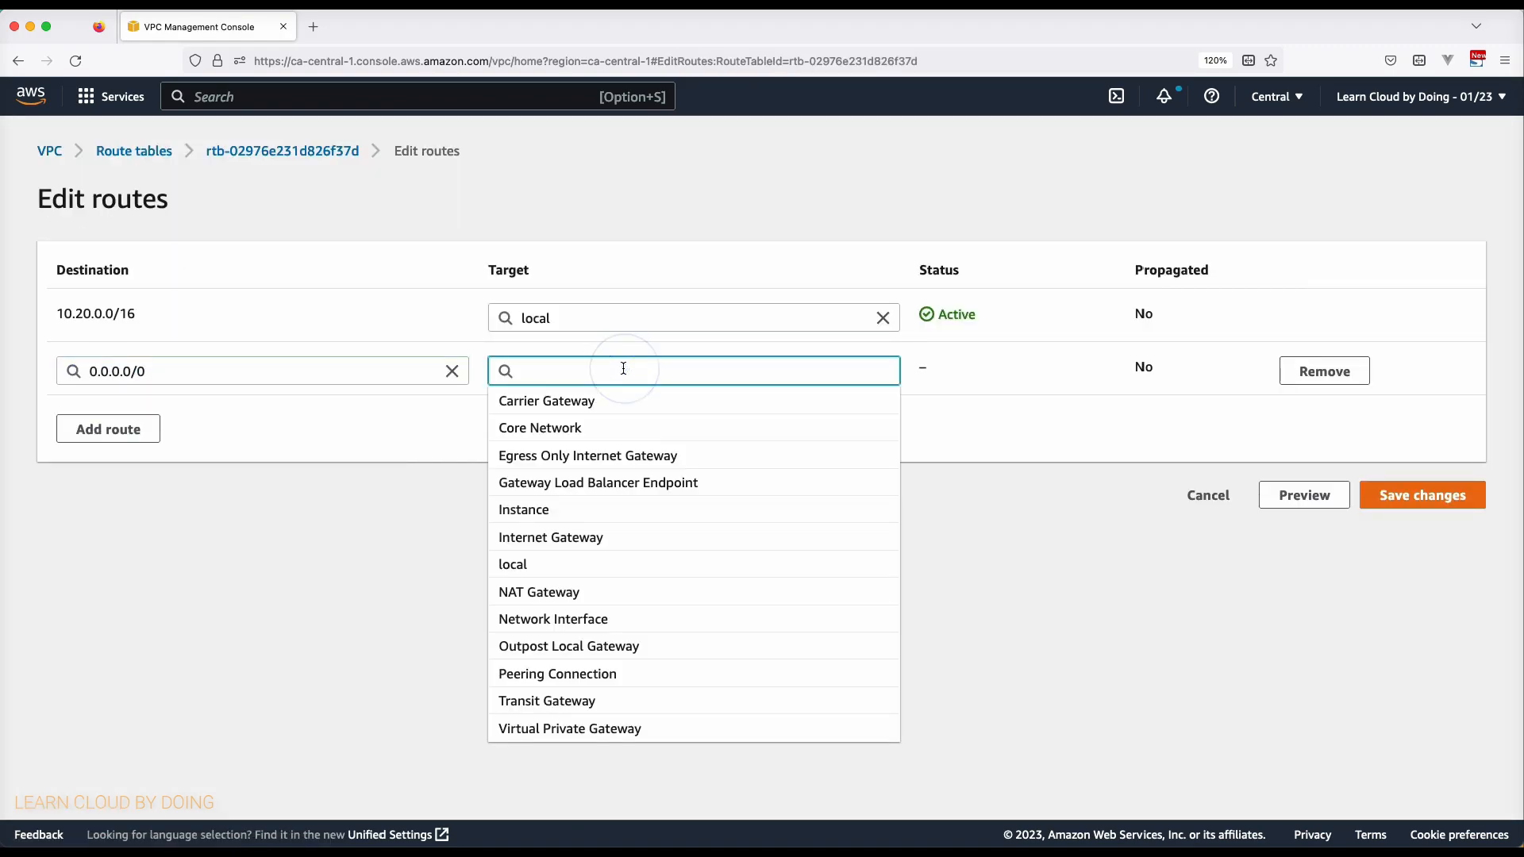
left_click(612, 538)
left_click(595, 398)
left_click(1423, 495)
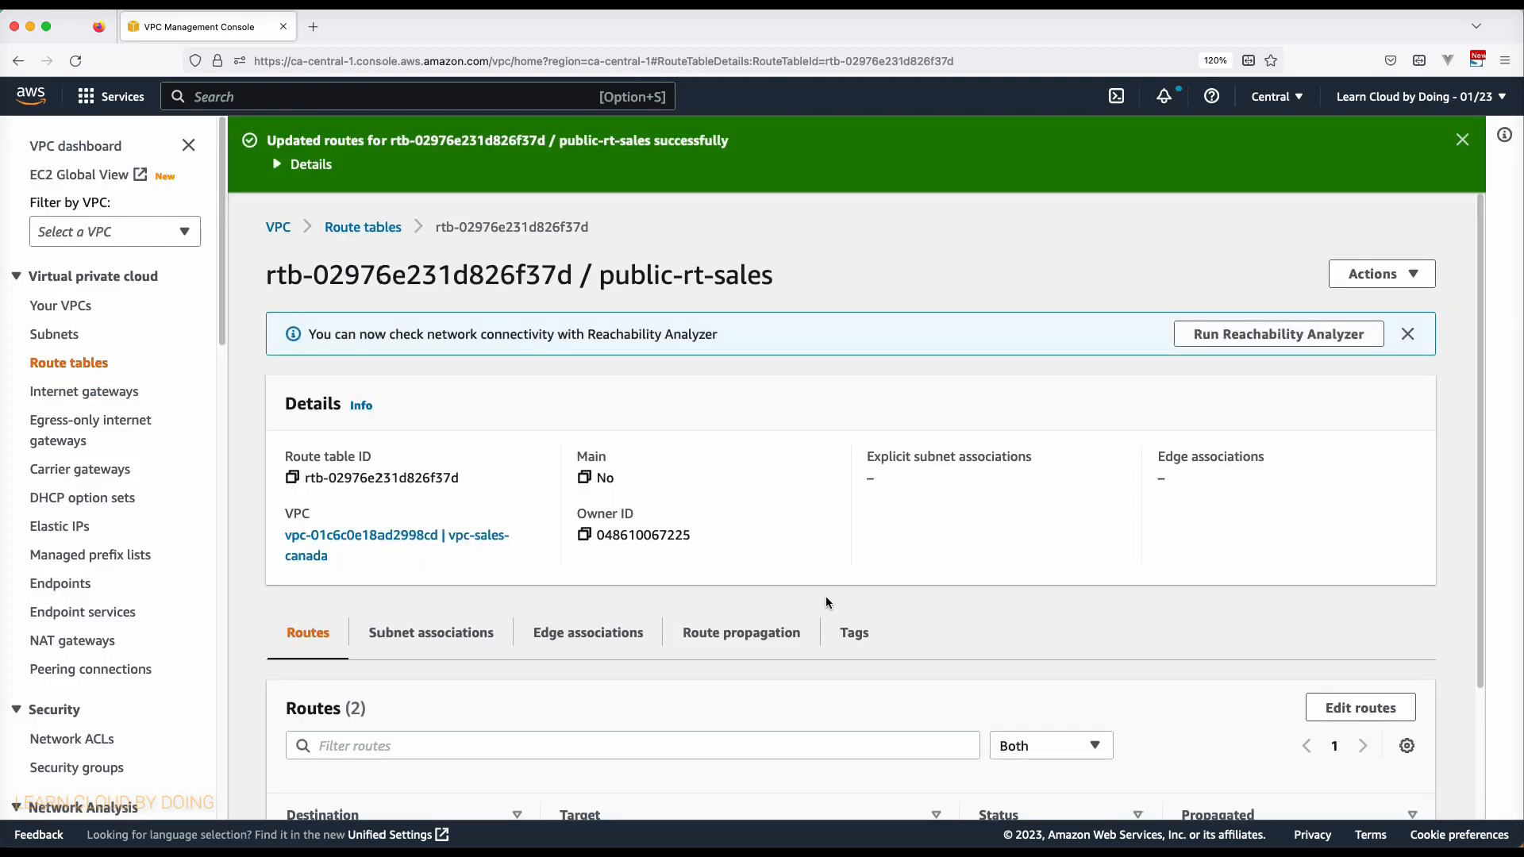
Associate public-subnet-sales with the public-rt-sales route table and save the association
left_click(463, 632)
left_click(1318, 708)
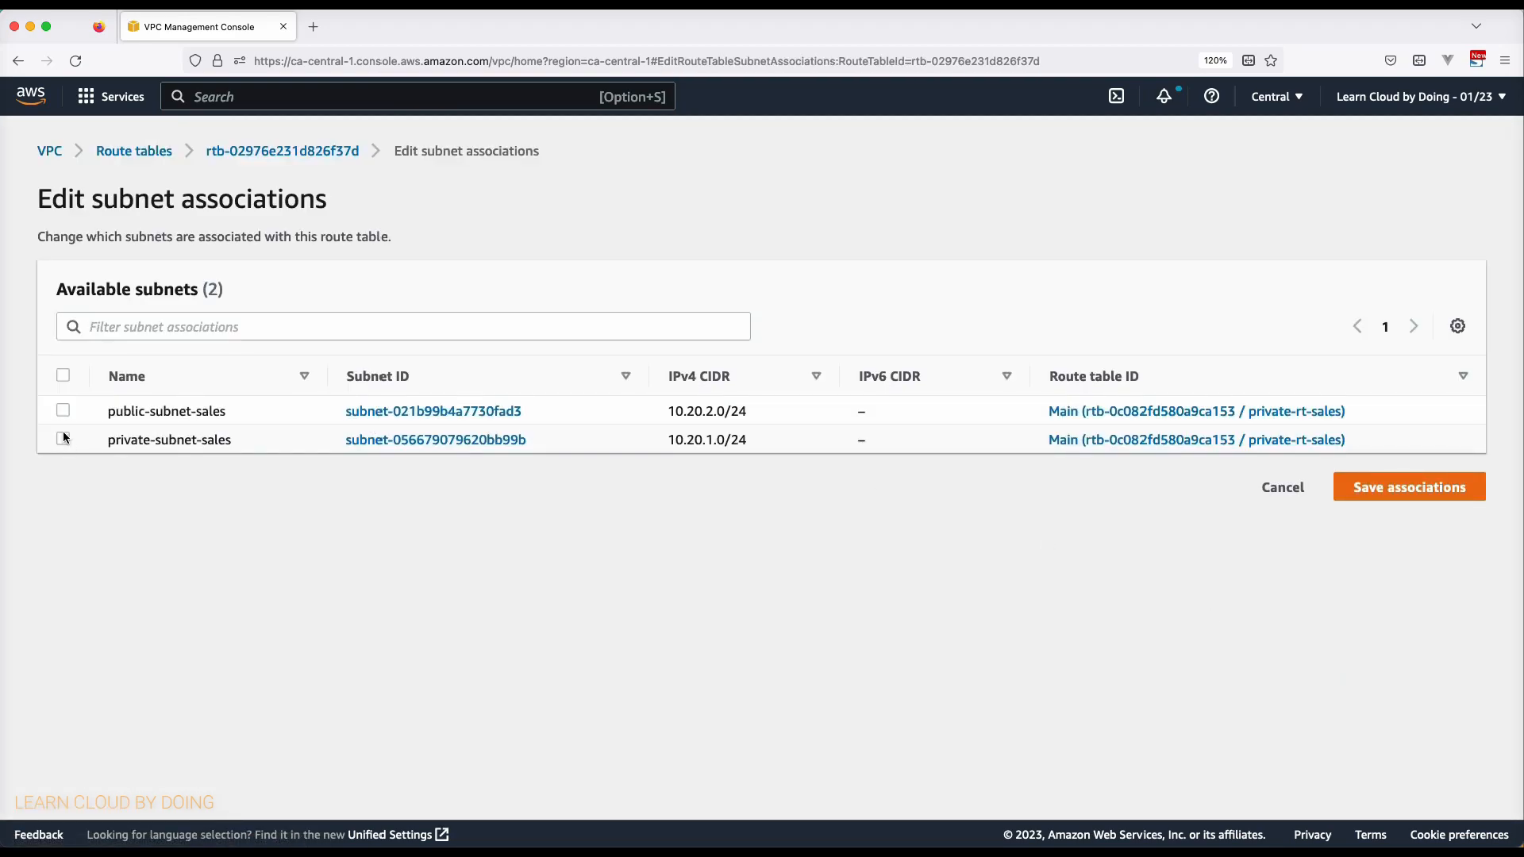
left_click(63, 411)
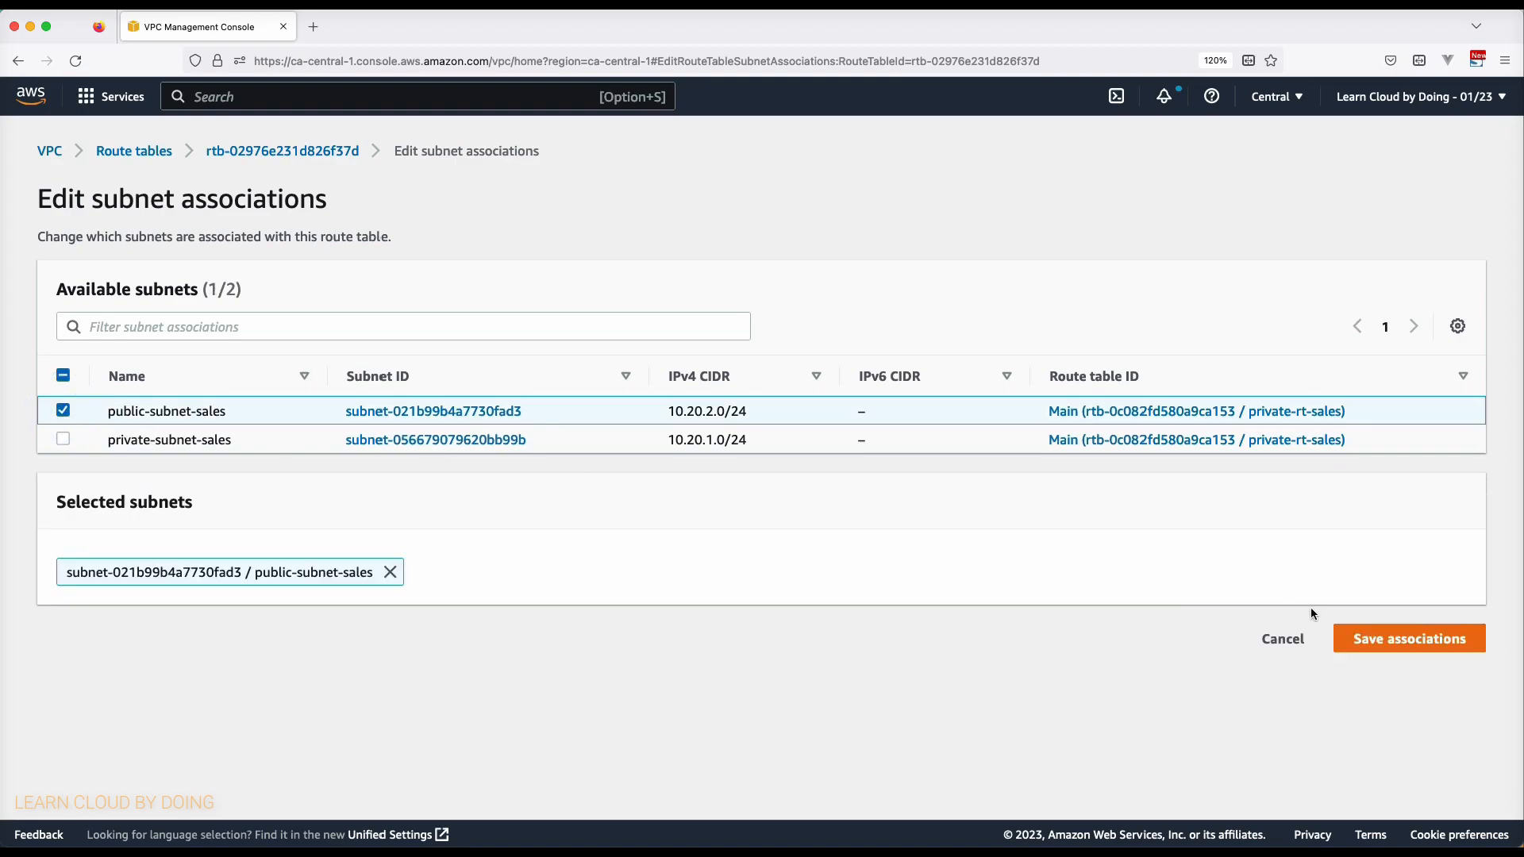
left_click(1433, 651)
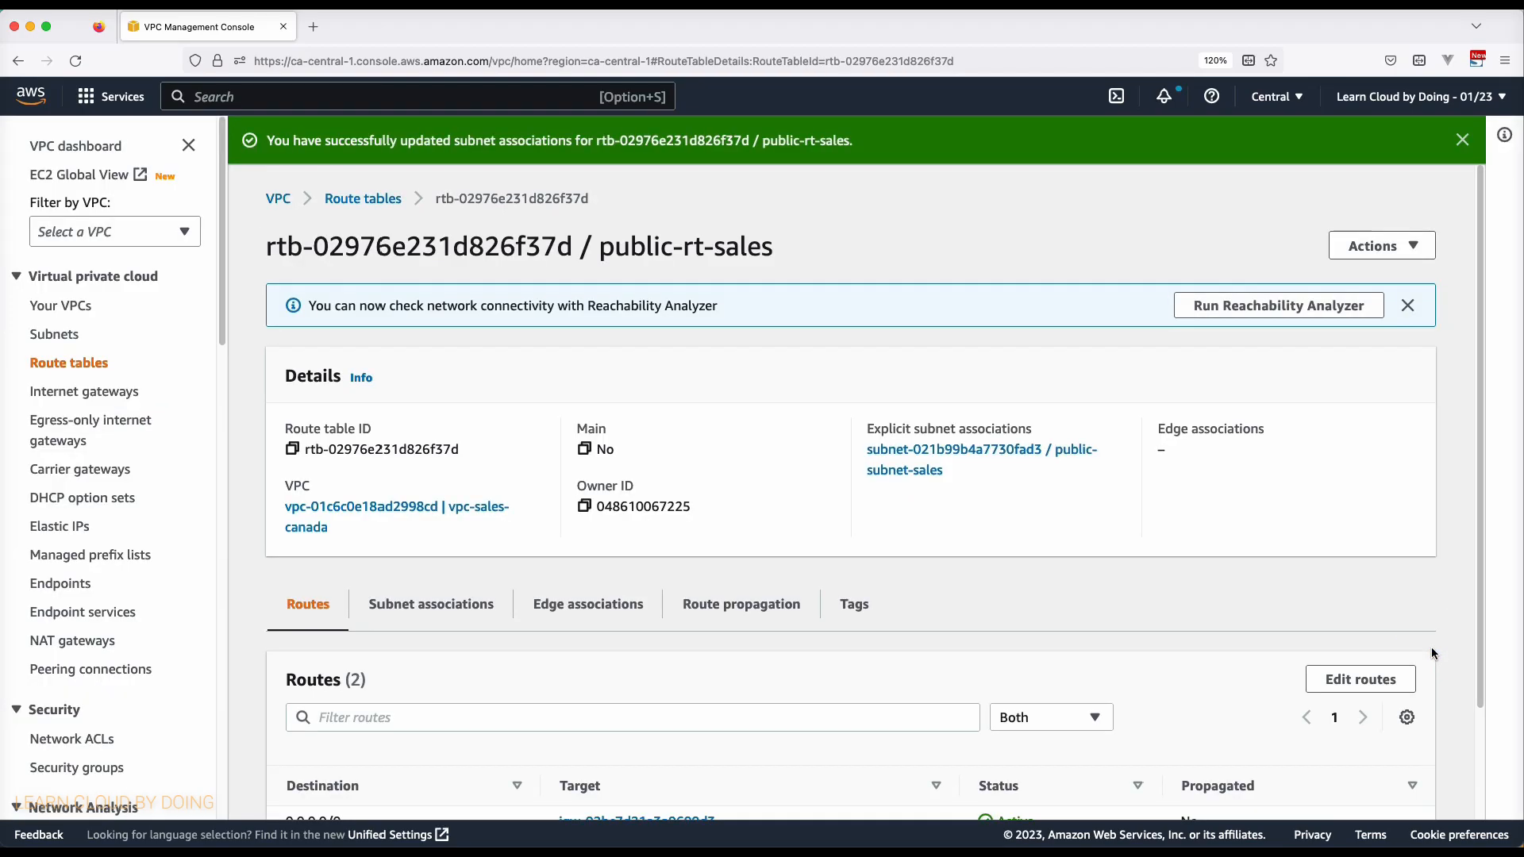